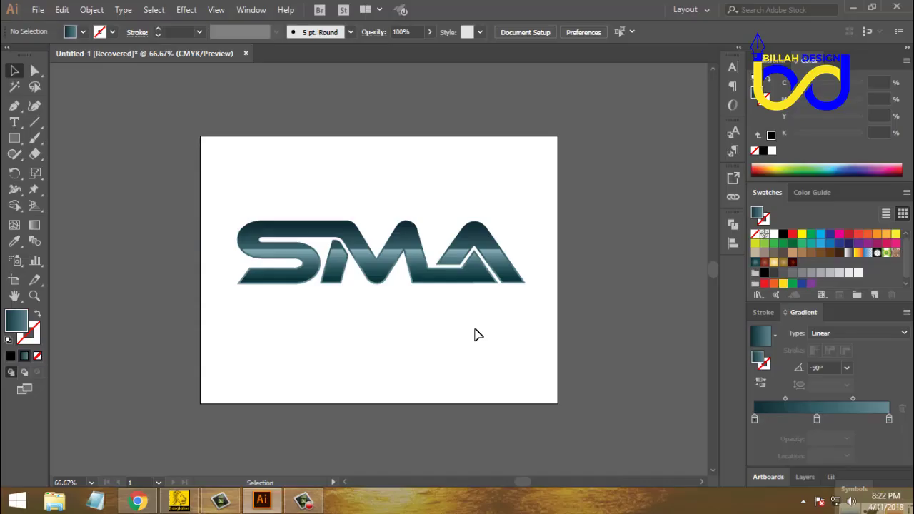
Step: Move the gradient SMA logo straight up to the artboard's upper edge
key("ctrl+1")
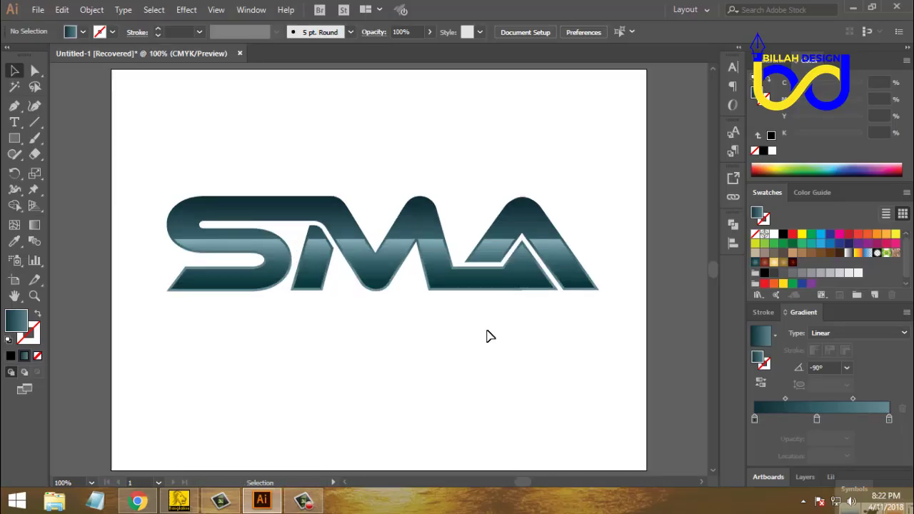
left_click_drag(512, 337, 509, 338)
key("ctrl+minus")
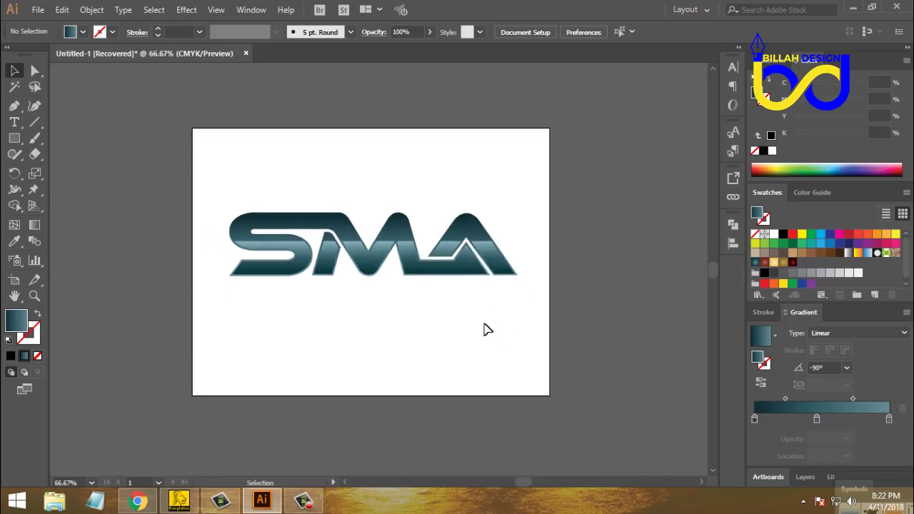
left_click_drag(239, 184, 528, 323)
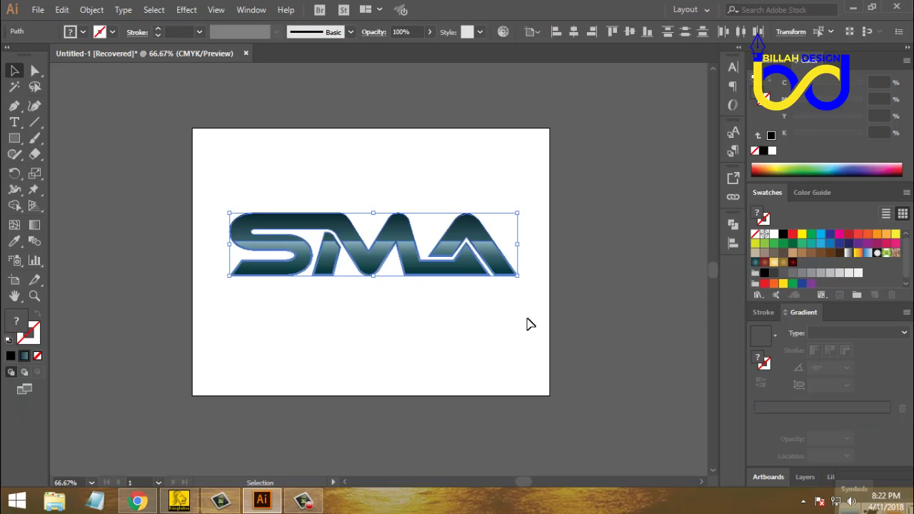
left_click(519, 327)
left_click_drag(228, 173, 523, 320)
left_click_drag(469, 266, 463, 164)
left_click_drag(463, 164, 463, 177)
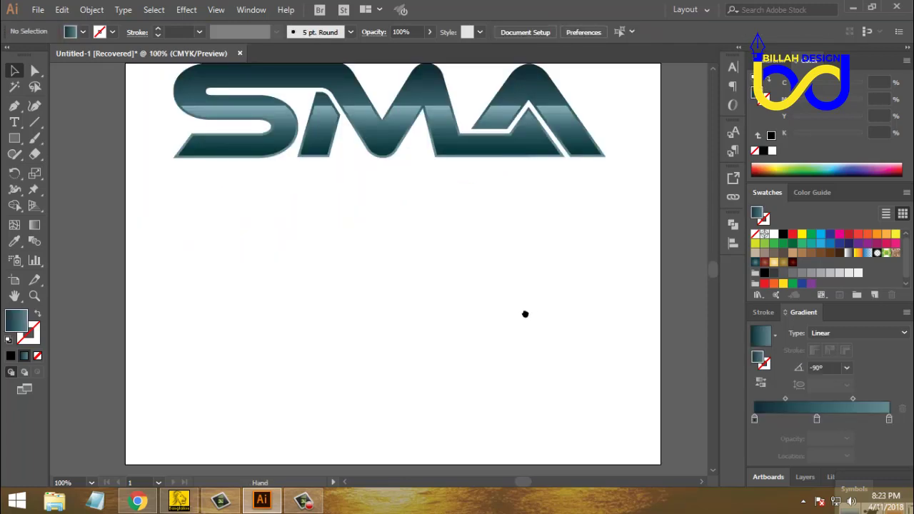
left_click_drag(525, 314, 498, 292)
key("ctrl+0")
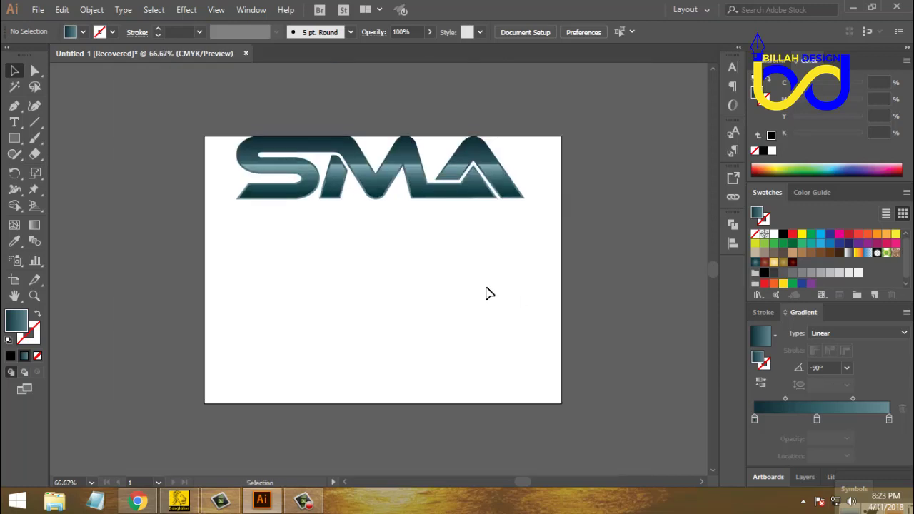
Step: Nudge the gradient SMA logo down slightly so it sits just inside the artboard's upper edge
left_click_drag(244, 226, 492, 173)
left_click(465, 308)
left_click_drag(465, 308, 460, 297)
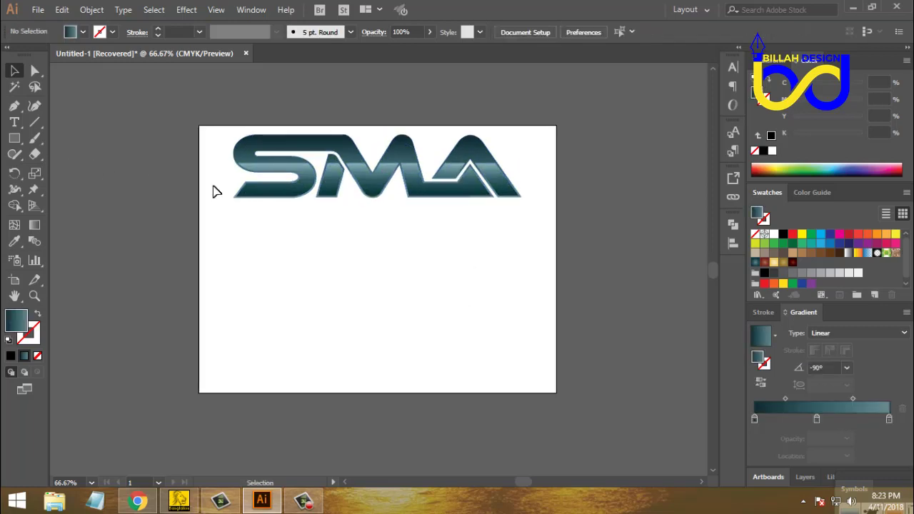
left_click_drag(210, 134, 490, 212)
left_click(354, 208)
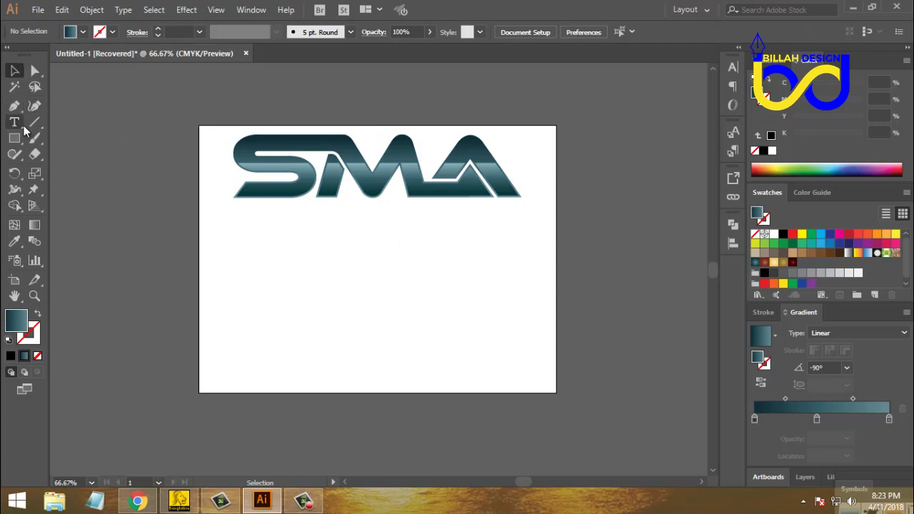
Step: Add the text "sma" at 60 pt in the empty area below the gradient logo
key("t")
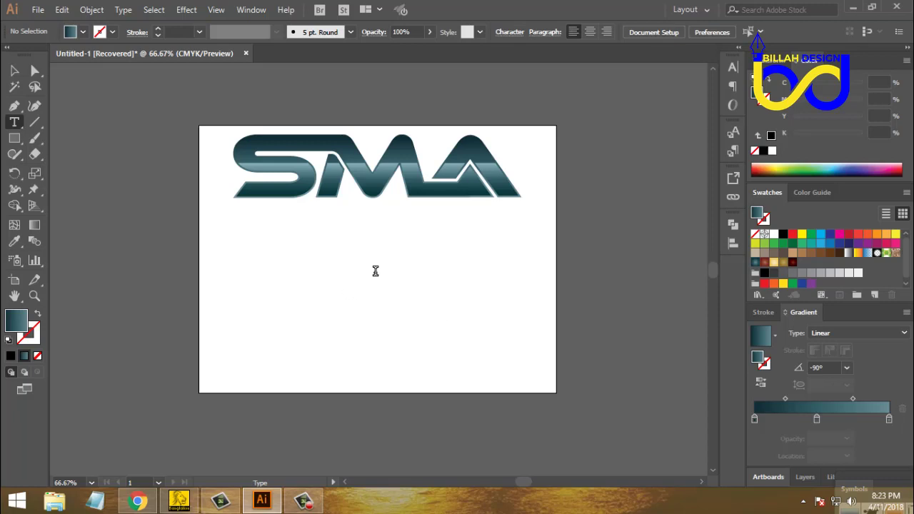
left_click(375, 272)
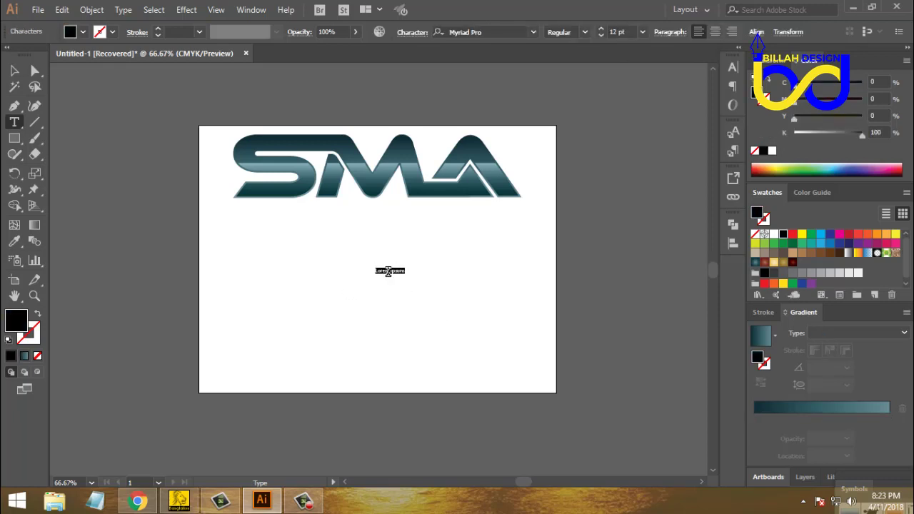
right_click(390, 279)
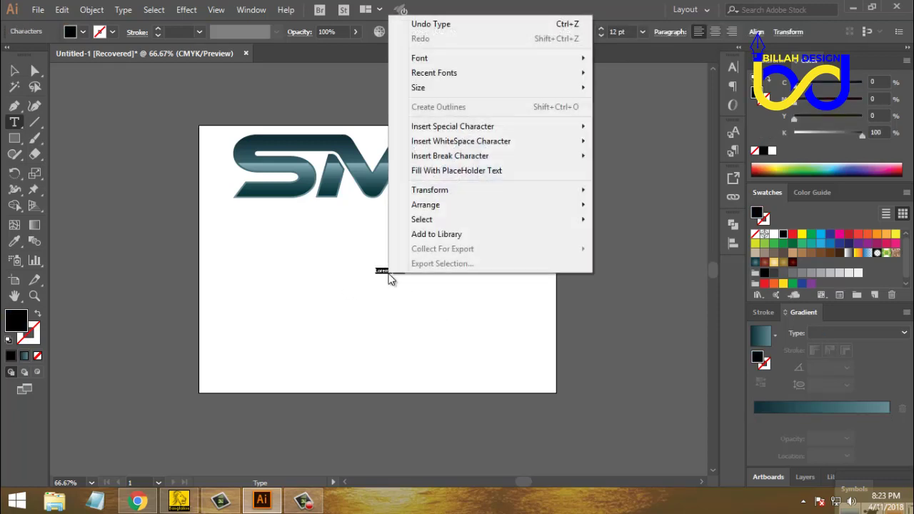
mouse_move(419, 91)
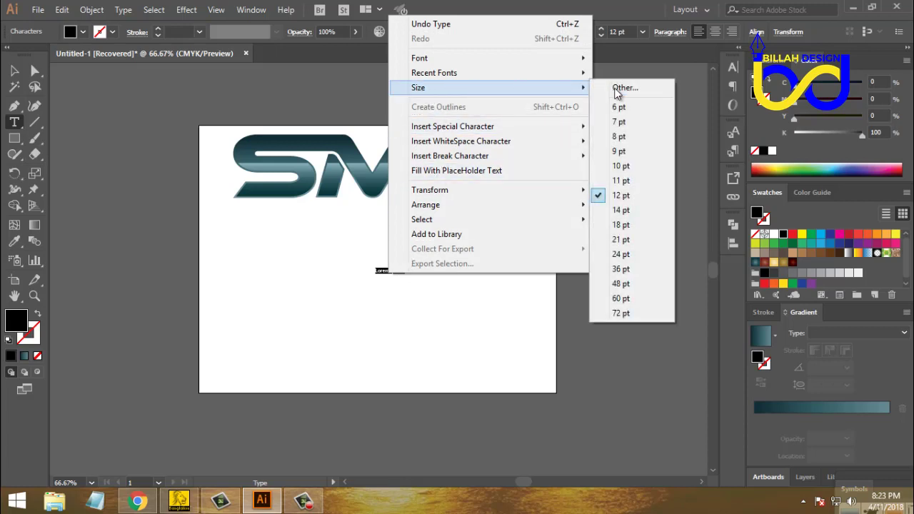
left_click(620, 298)
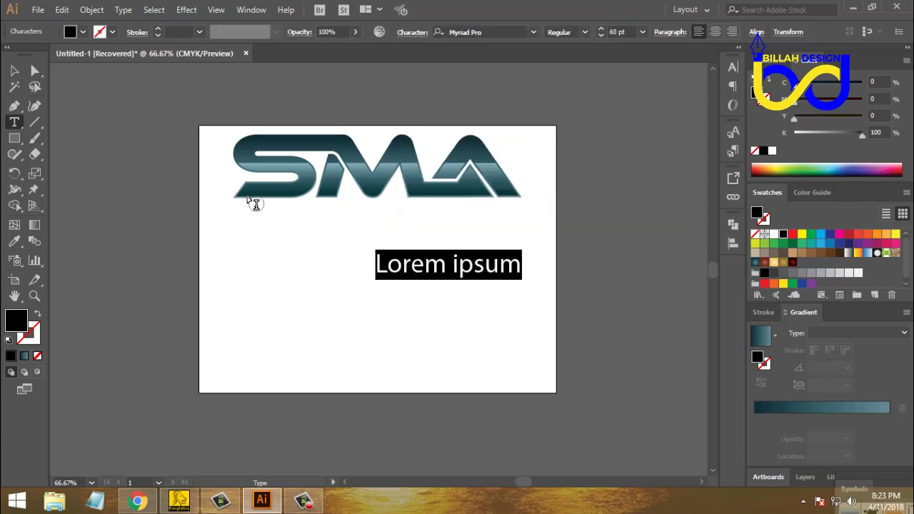
type("sm")
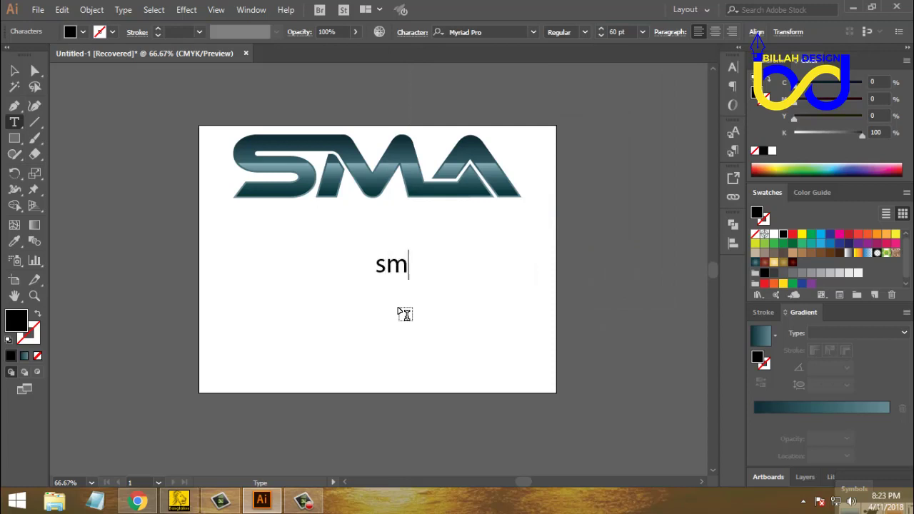
type("a")
Step: Scale the "sma" text up to about 143 pt
left_click(14, 70)
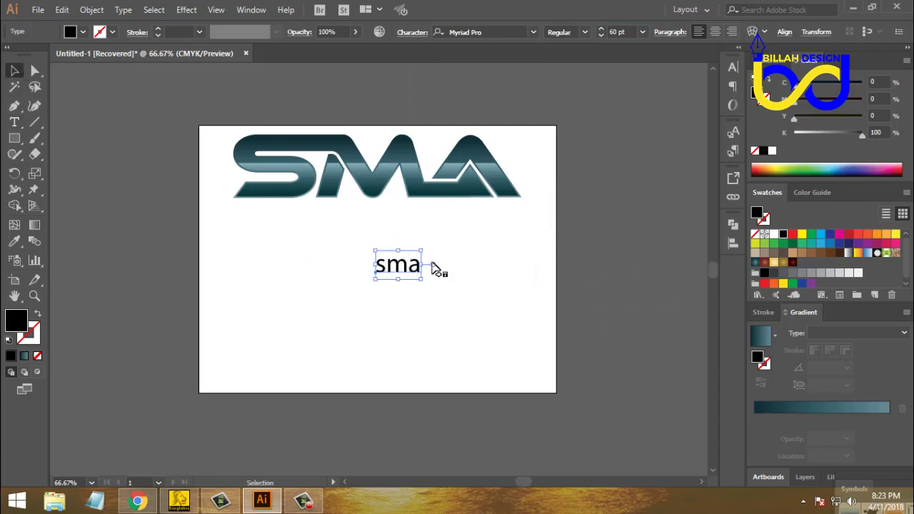
left_click_drag(424, 266, 444, 280)
left_click(504, 311)
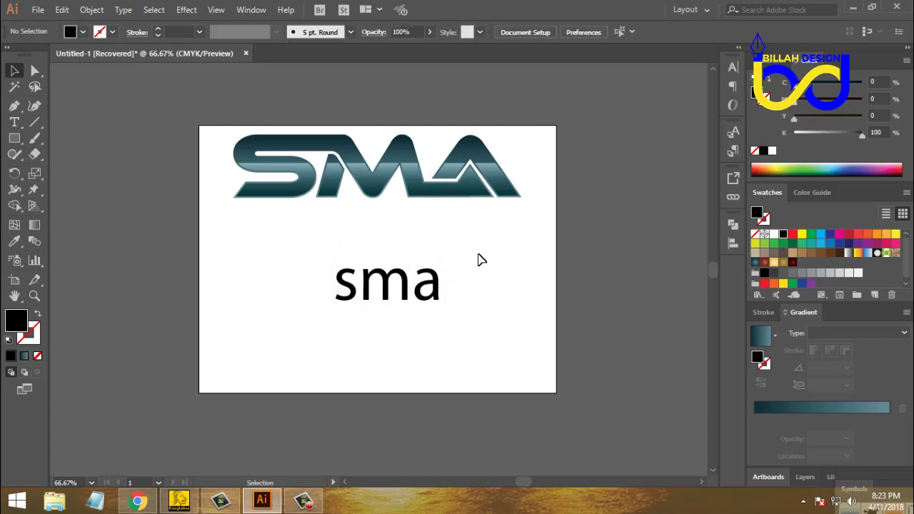
Step: Change the font of the "sma" text to Ethnocentric
left_click(360, 311)
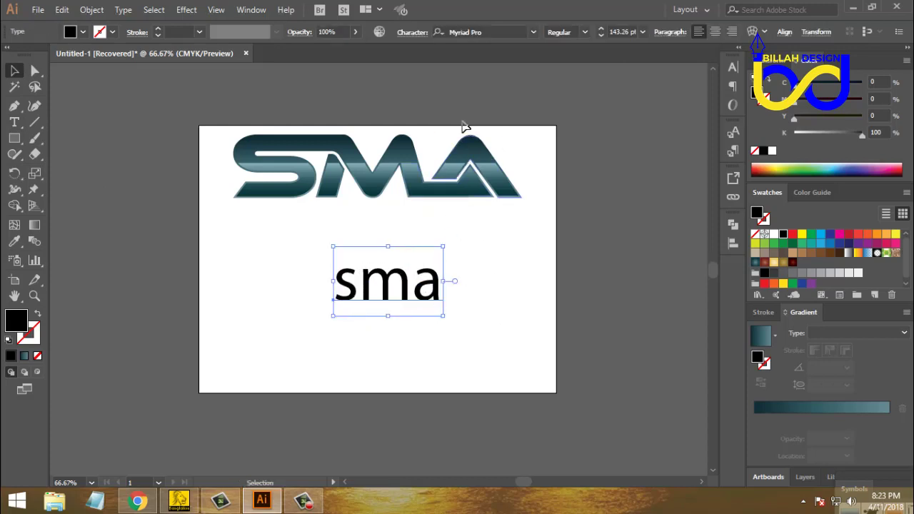
left_click(485, 32)
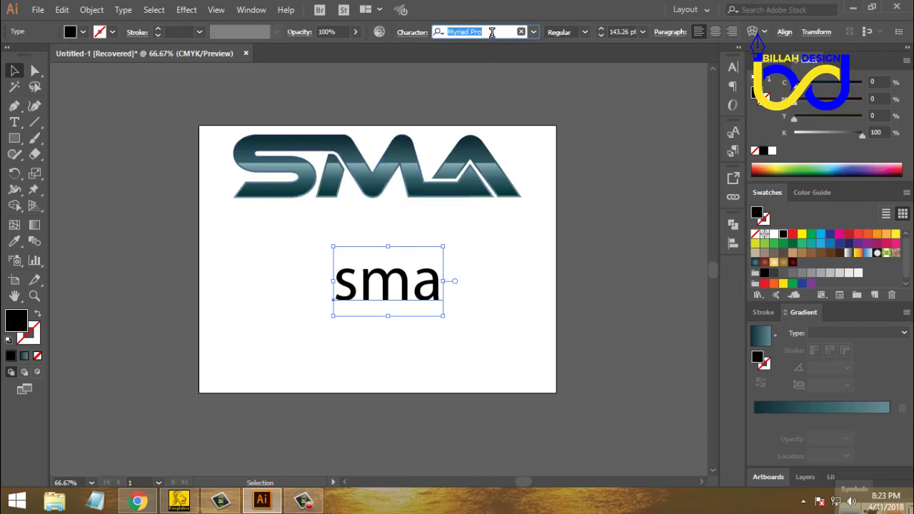
type("et")
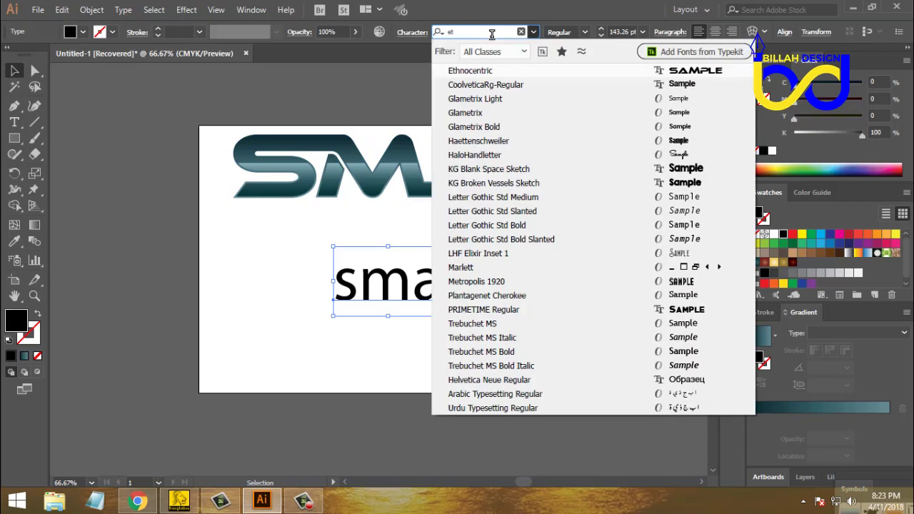
left_click(464, 75)
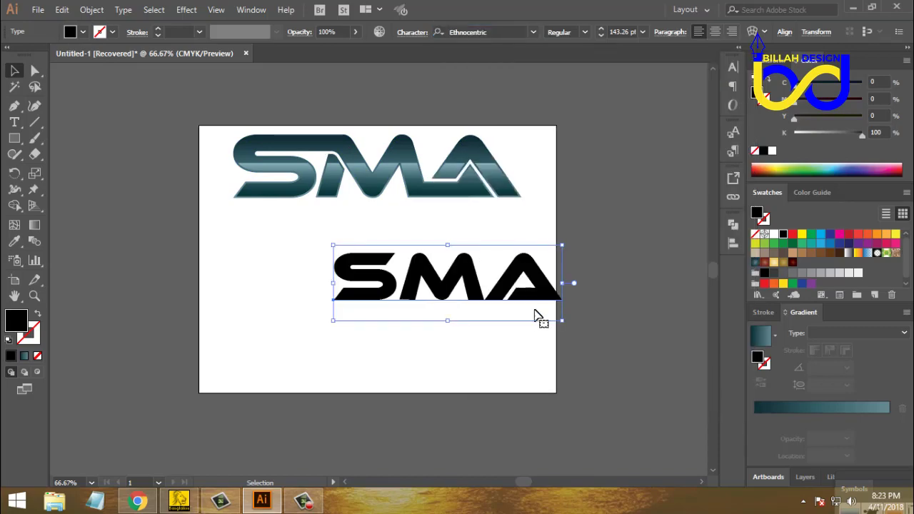
Step: Scale the black SMA text down to about 126 pt and position it below the gradient logo
left_click_drag(542, 299, 467, 292)
left_click(538, 361)
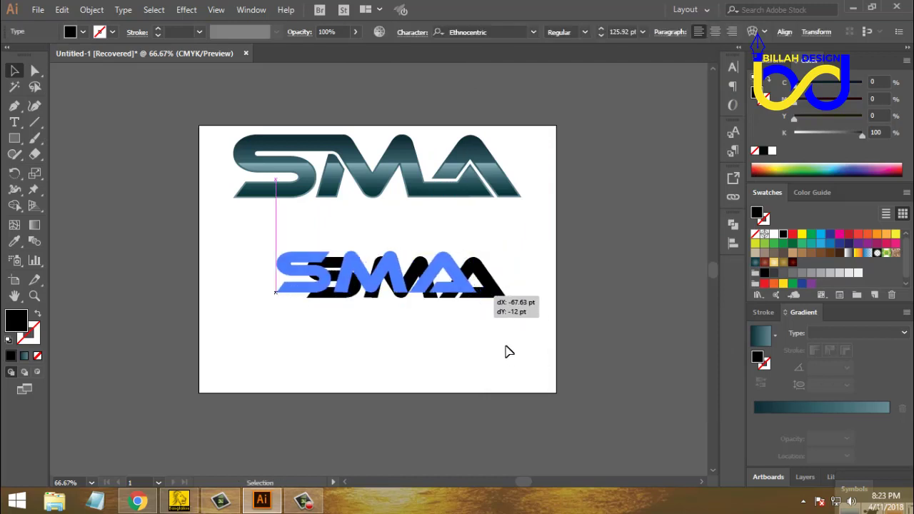
left_click(507, 346)
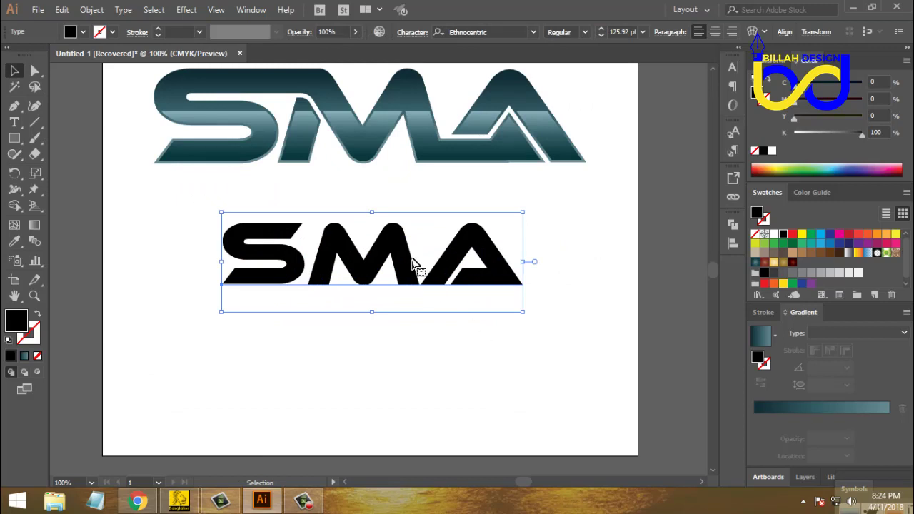
left_click_drag(402, 257, 402, 262)
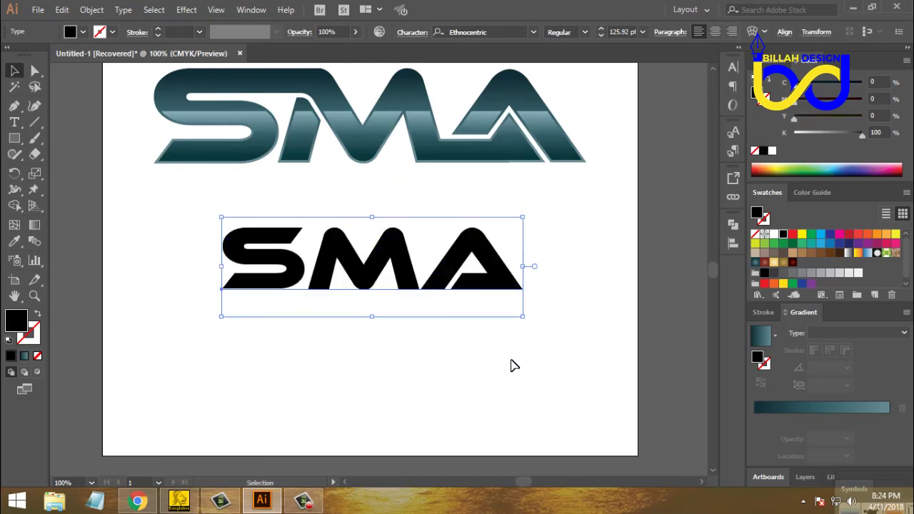
left_click(510, 364)
left_click(456, 272)
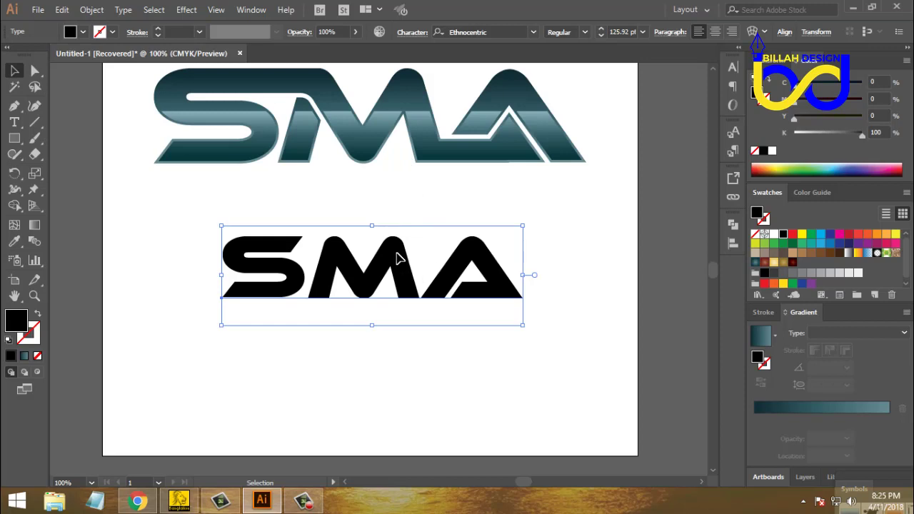
mouse_move(398, 253)
left_mouse_down()
mouse_move(402, 240)
mouse_move(404, 257)
left_mouse_up()
Step: Convert the black SMA text to outlines and ungroup the letters
right_click(431, 262)
left_click(489, 93)
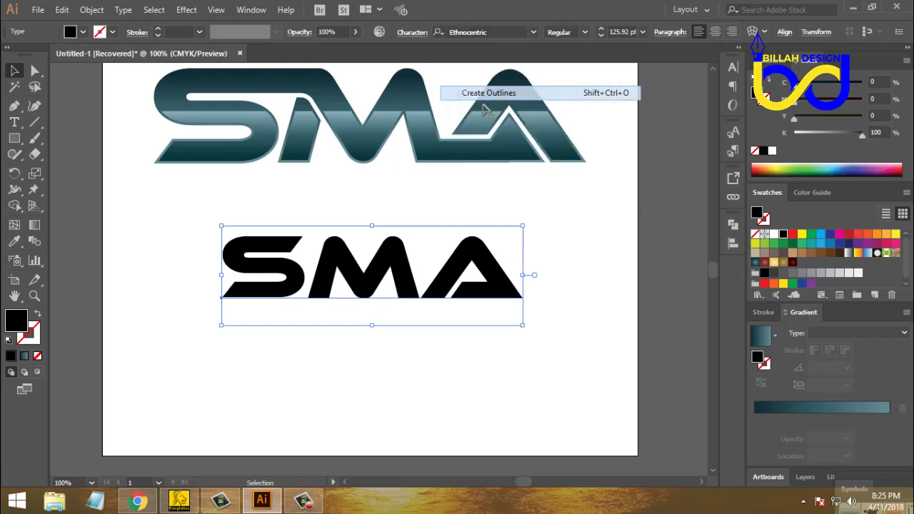
right_click(548, 220)
left_click(605, 333)
left_click(488, 386)
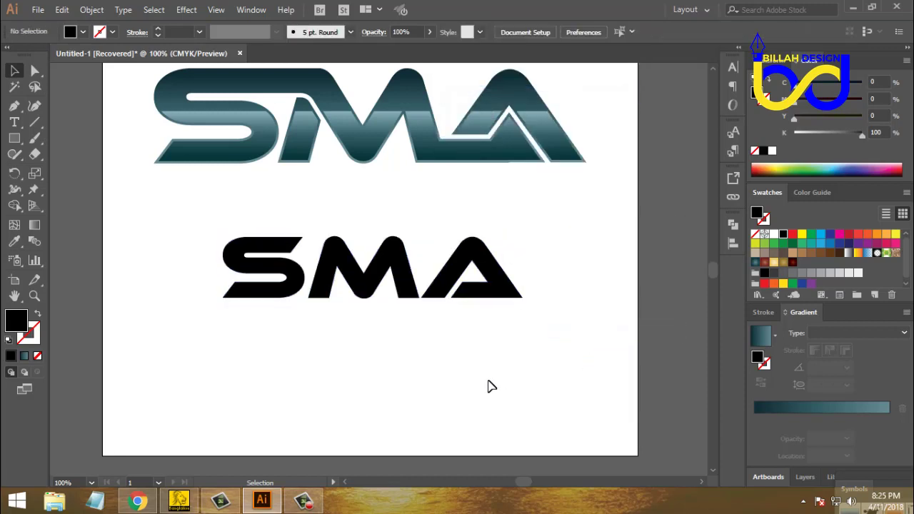
Step: Pull the inner crossbar anchor of the black A below the baseline to about X 628 pt, Y 412 pt
left_click_drag(450, 366, 477, 373)
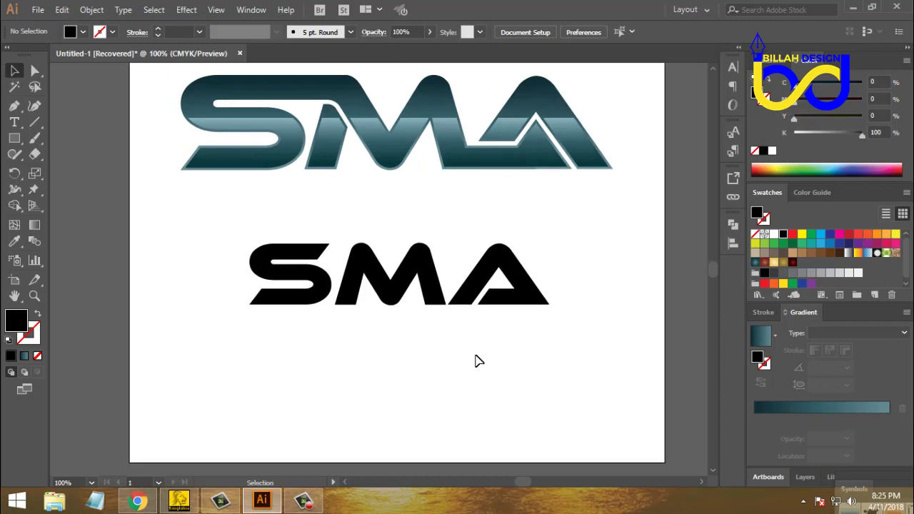
left_click_drag(551, 364, 503, 361)
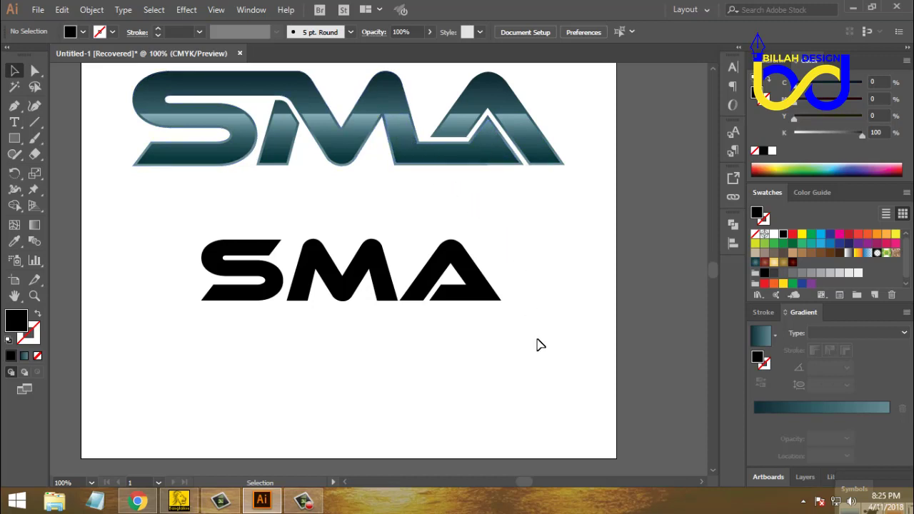
left_click_drag(511, 359, 519, 353)
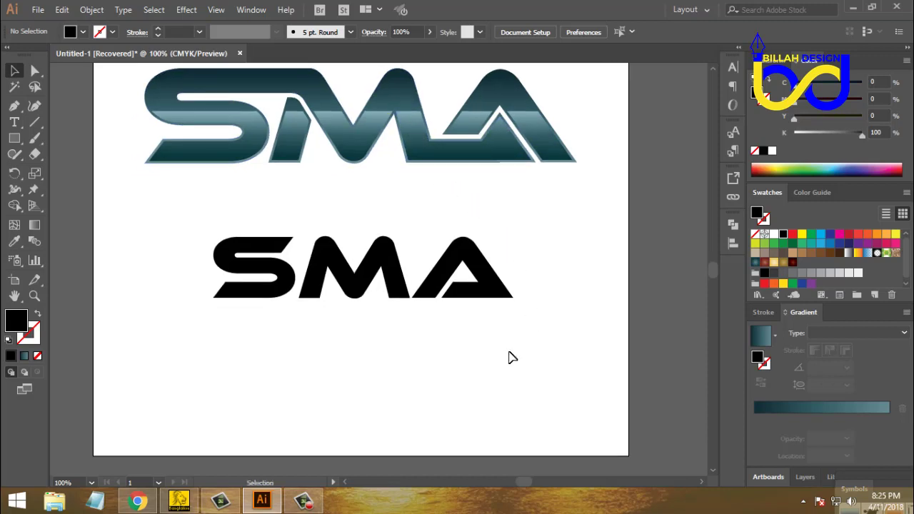
left_click(482, 277)
left_click(503, 341)
left_click(36, 71)
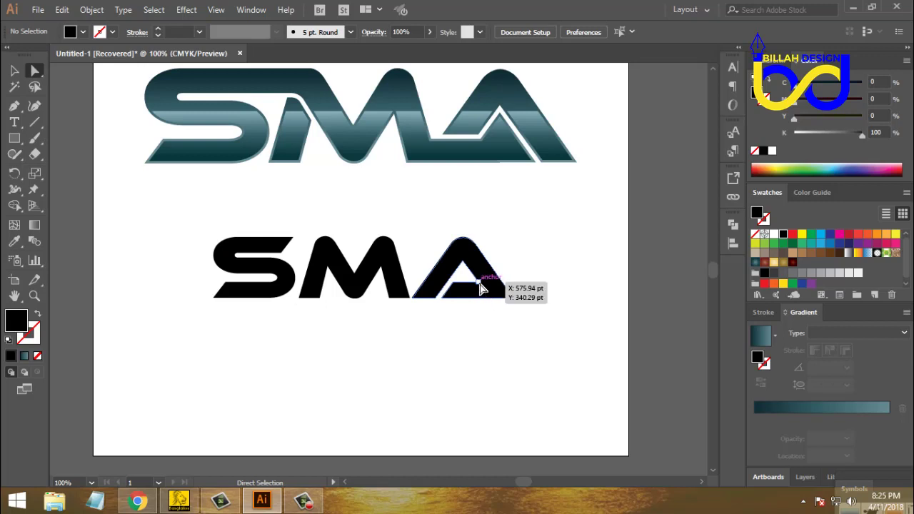
left_click_drag(481, 287, 512, 330)
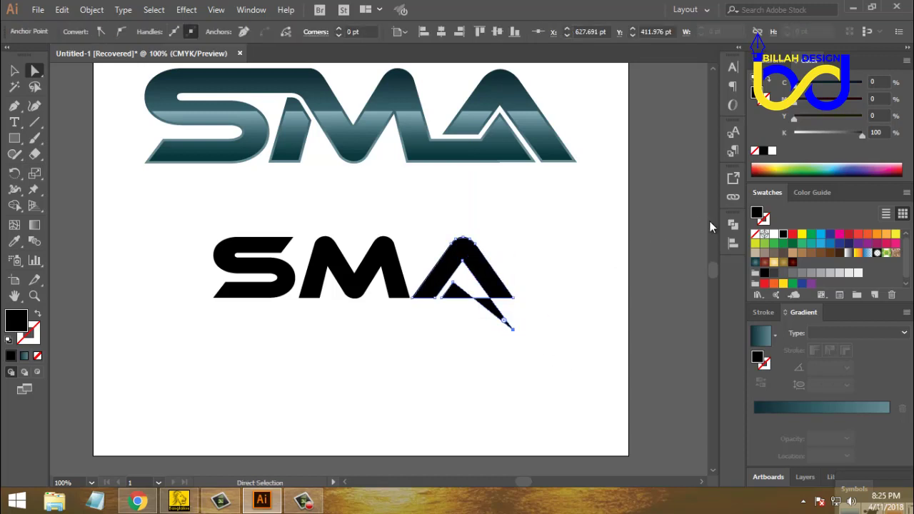
Step: Divide the distorted black A into separate shapes with the Divide pathfinder
left_click(736, 224)
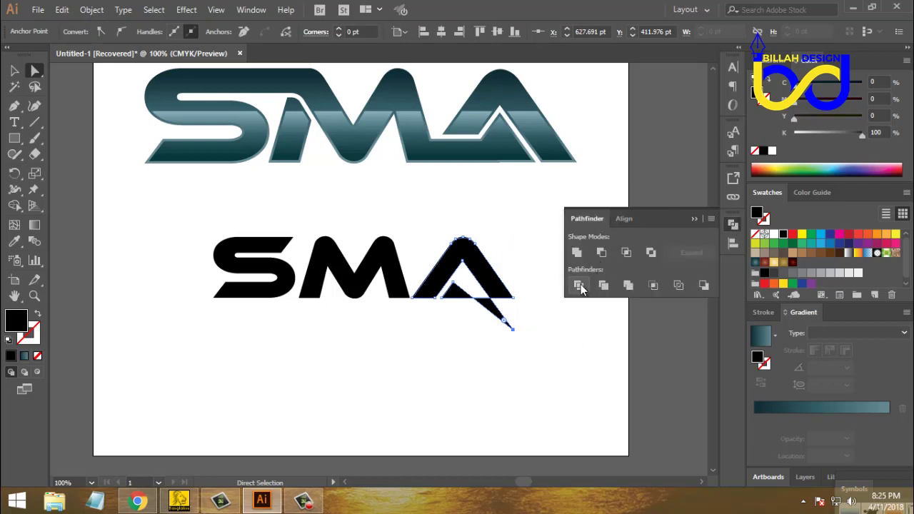
left_click(579, 287)
left_click(734, 225)
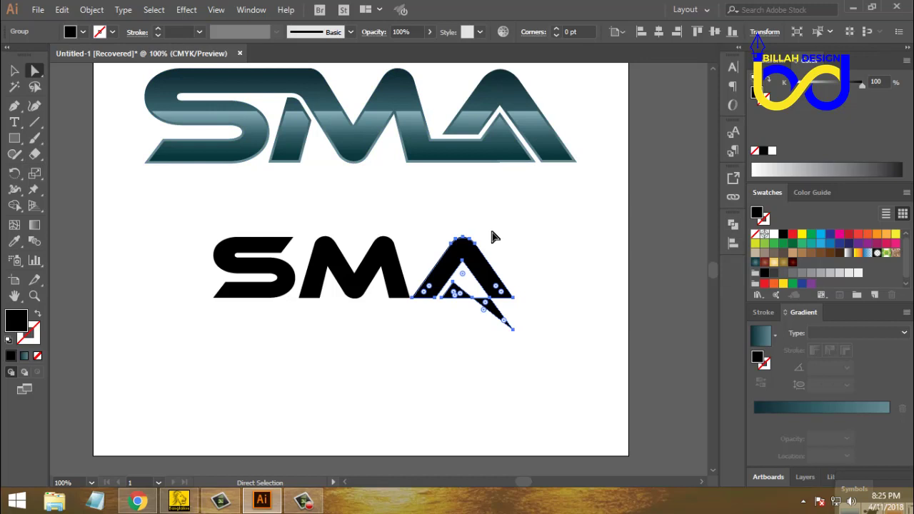
Step: Delete the A's crossbar fragment and the spike below the baseline, keeping only its two slanted legs
left_click(495, 344)
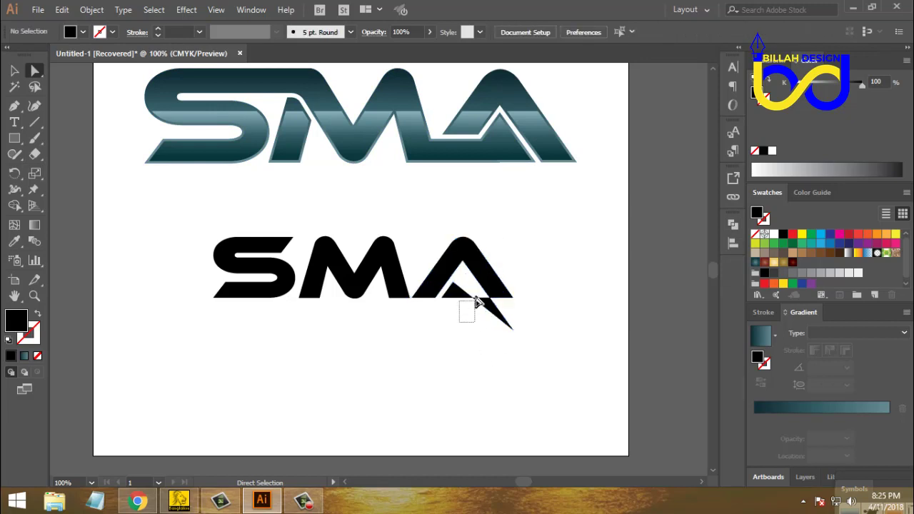
left_click_drag(477, 293, 484, 317)
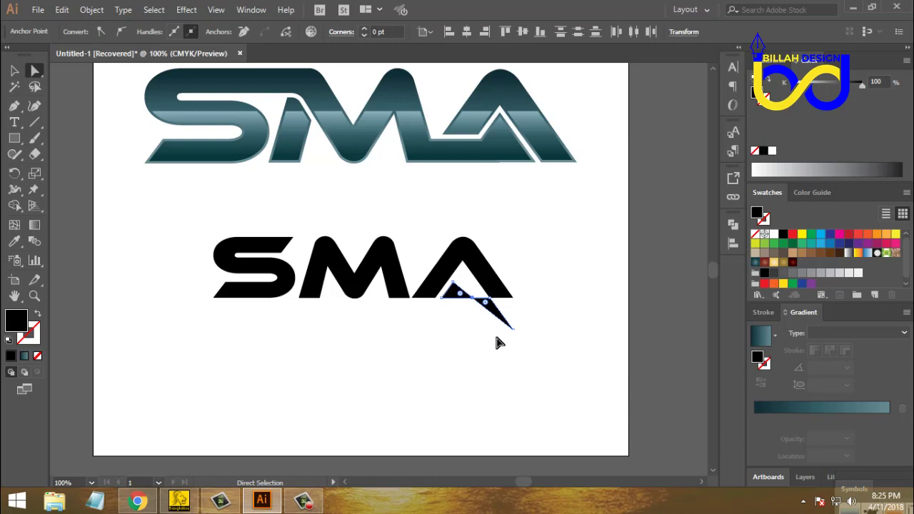
key("Delete")
key("Delete")
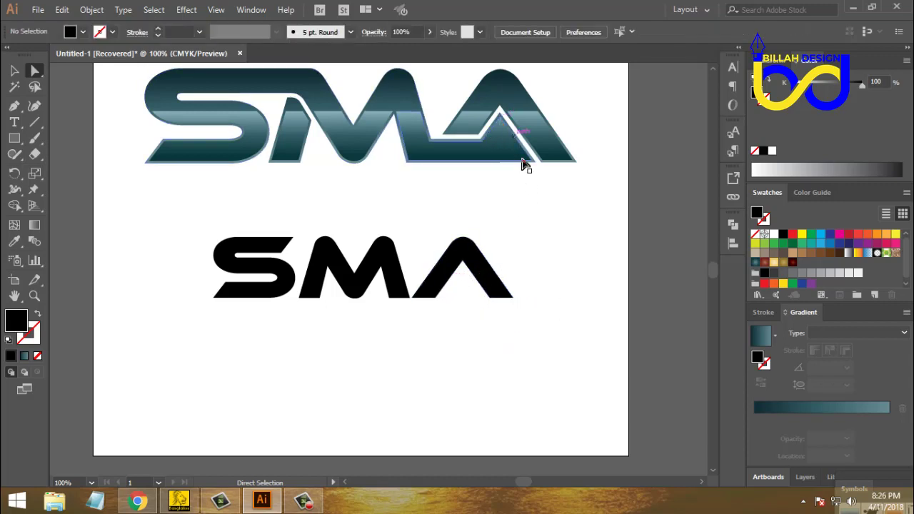
Step: Draw a closed triangle with the Pen tool inside the black A, joining its inner apex and the two inner feet along the baseline
key("ctrl+=")
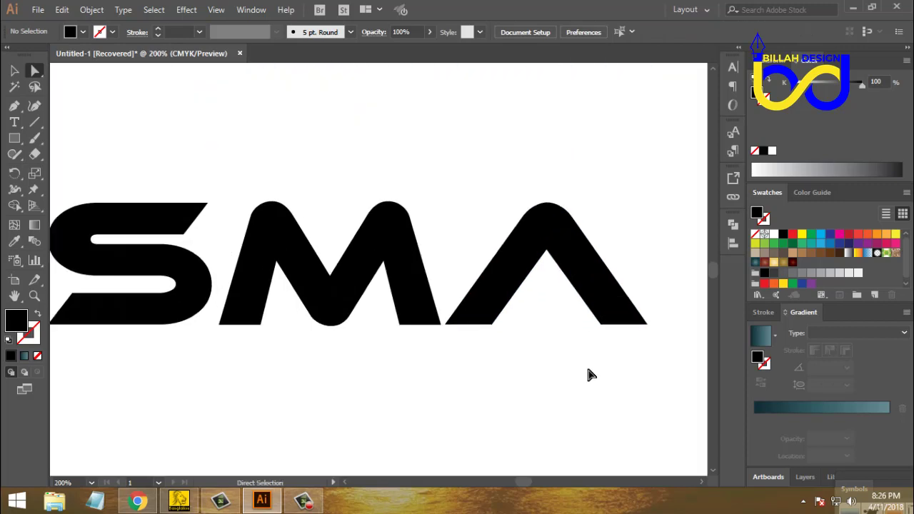
left_click_drag(609, 399, 532, 380)
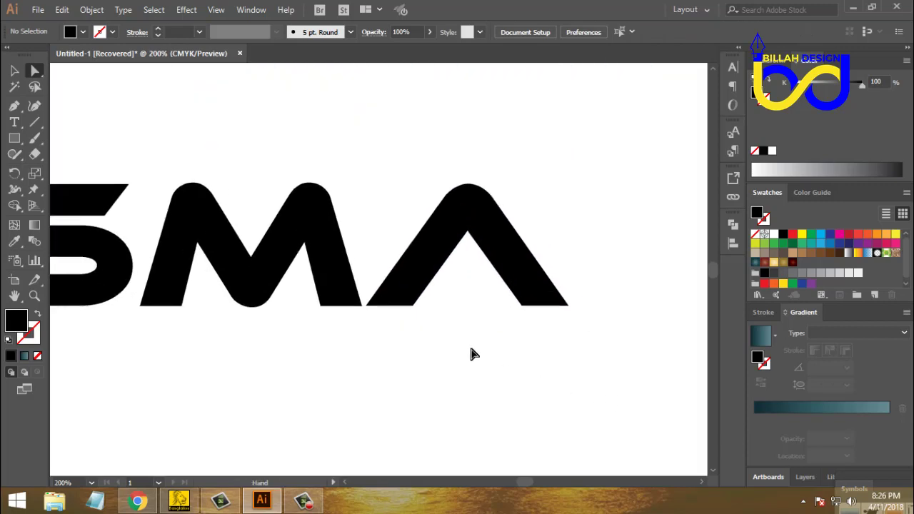
left_click(14, 107)
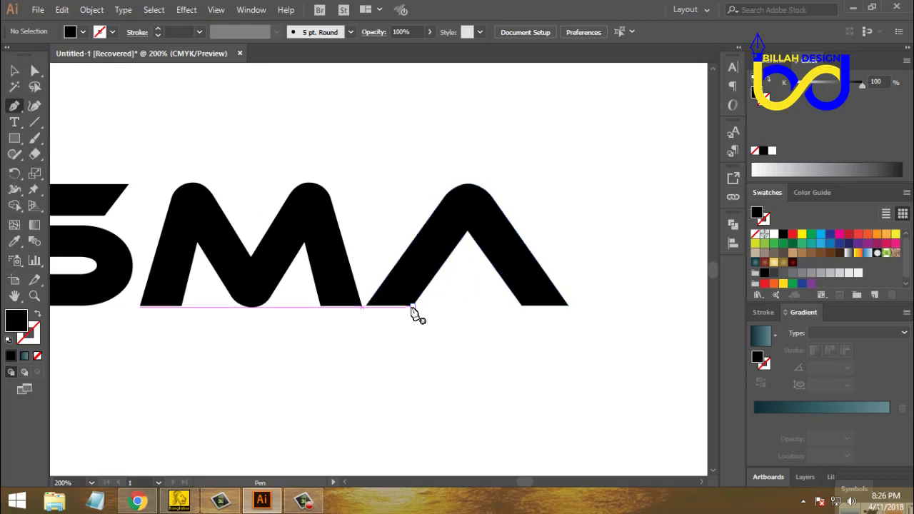
left_click(413, 306)
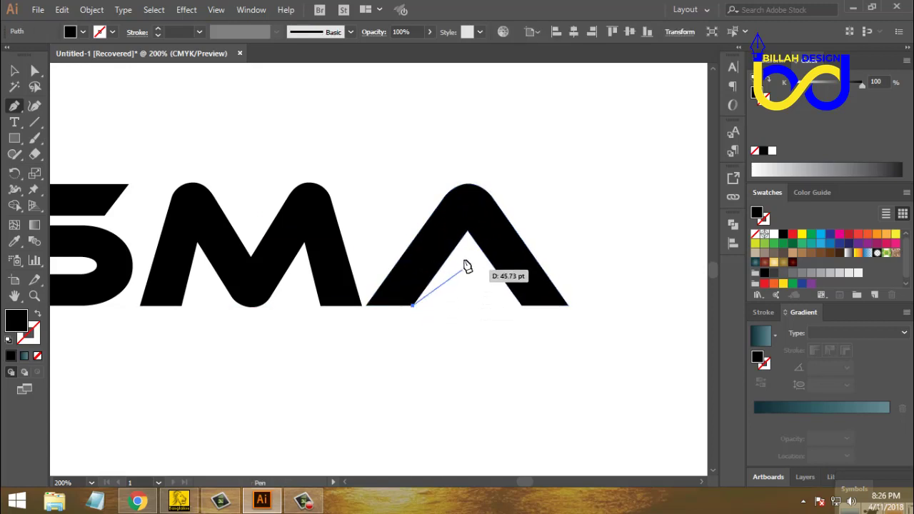
left_click(466, 233)
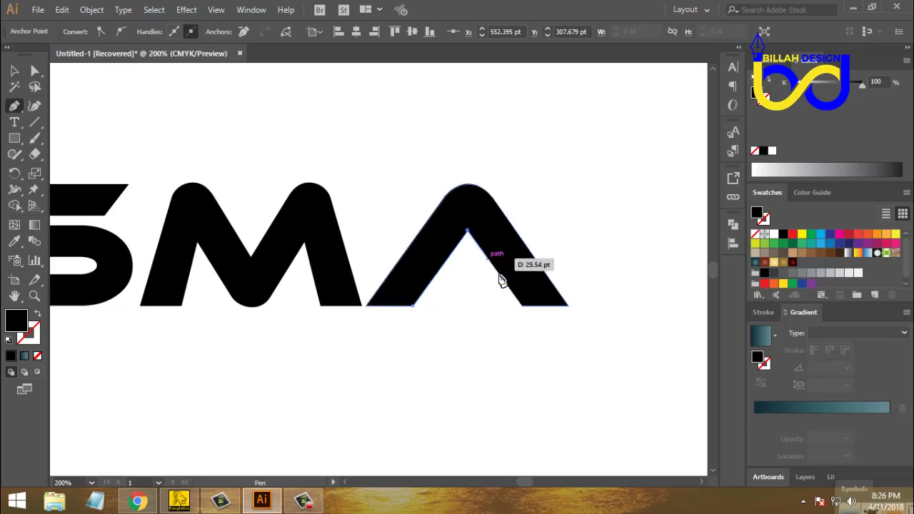
left_click(521, 307)
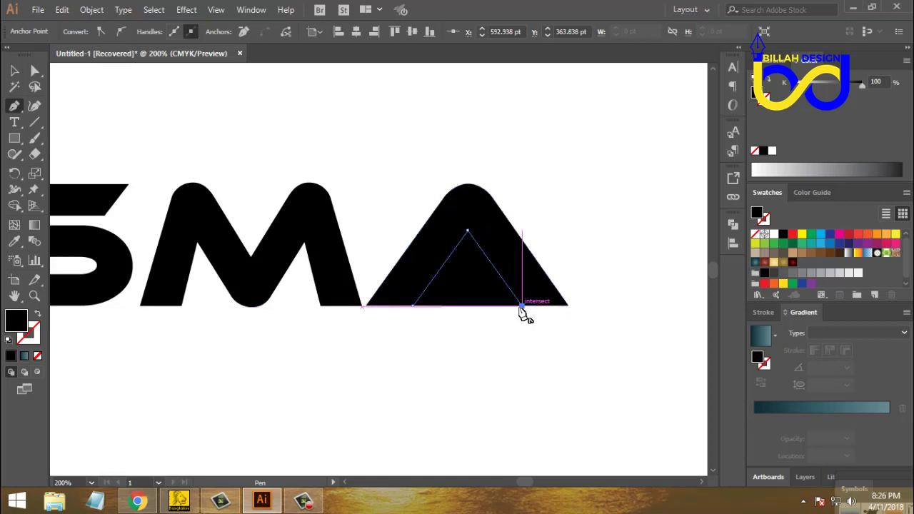
left_click(413, 306)
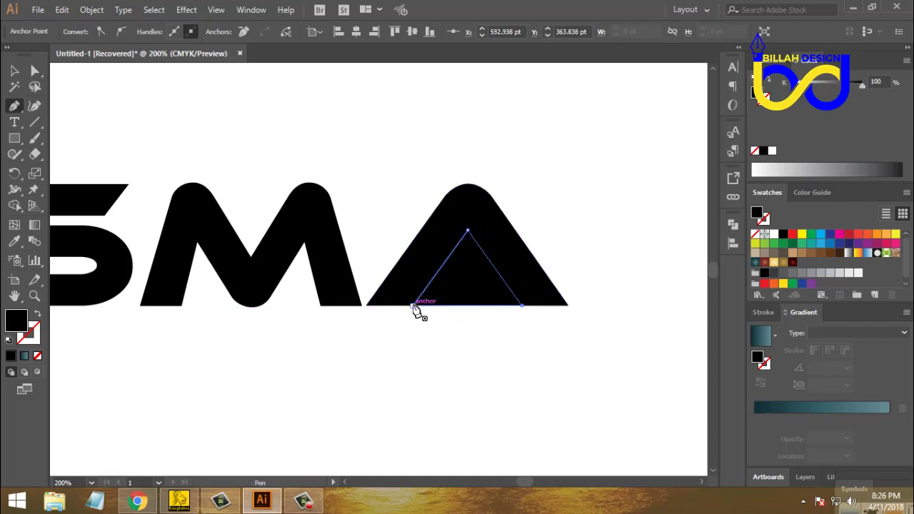
Step: Fill the triangle inside the A with the cyan swatch and deselect it
left_click(15, 69)
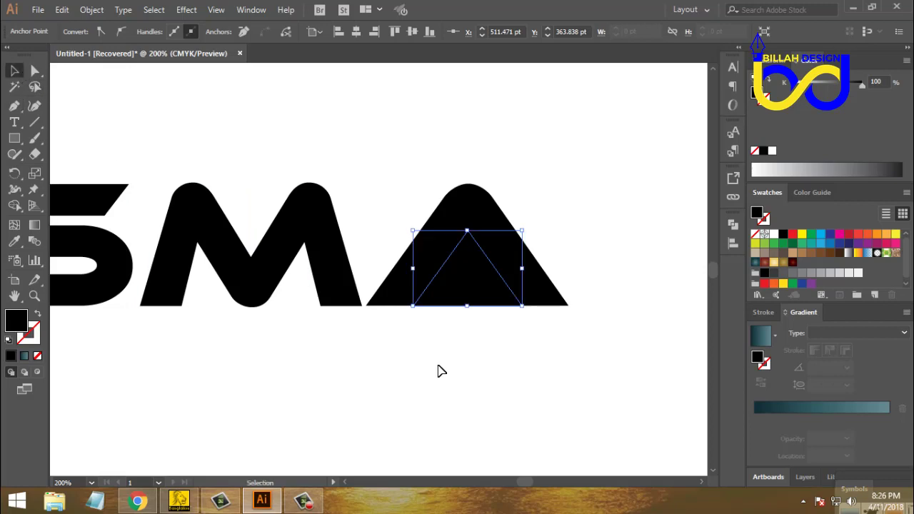
left_click(477, 372)
key("space")
left_click_drag(459, 362, 494, 378)
left_click(506, 297)
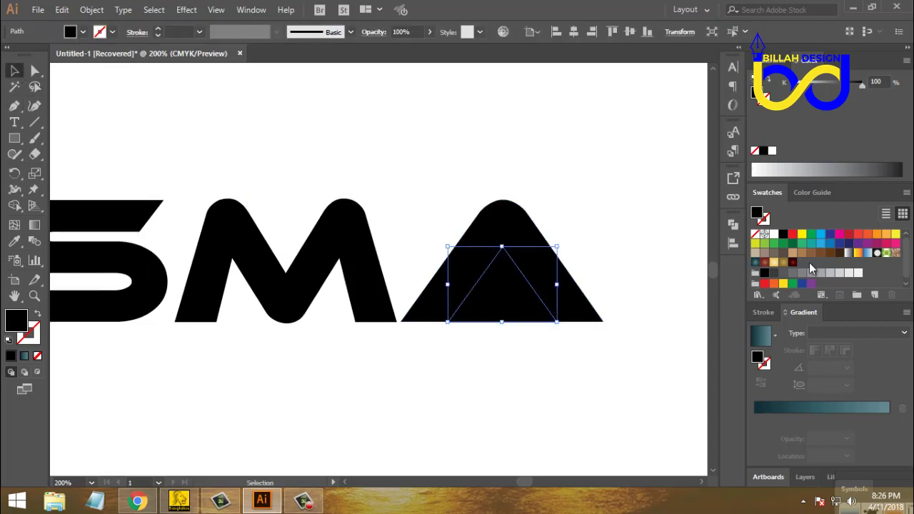
left_click(821, 234)
left_click(629, 375)
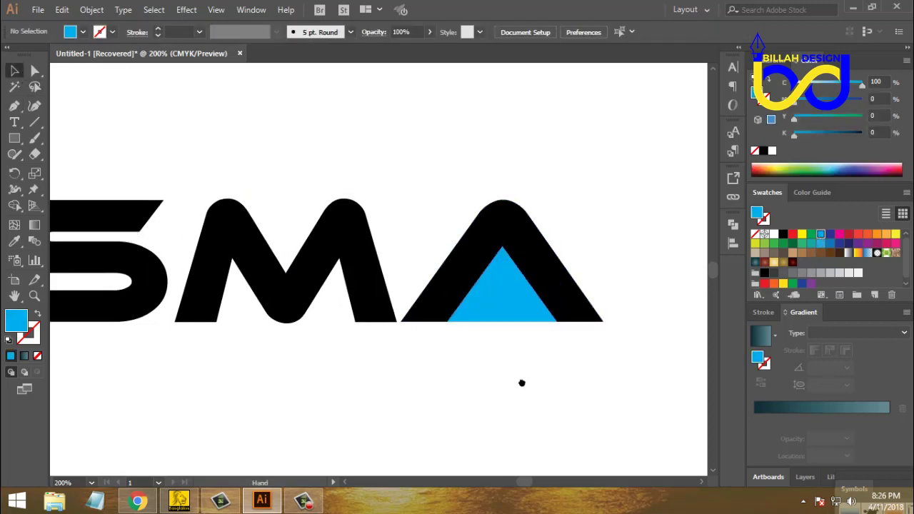
left_click_drag(522, 381, 545, 381)
left_click_drag(479, 391, 495, 391)
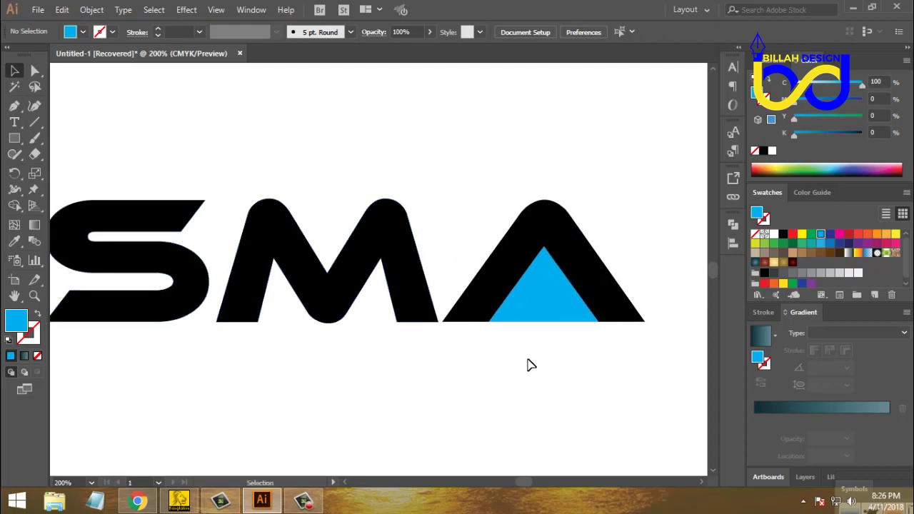
left_click_drag(579, 364, 523, 353)
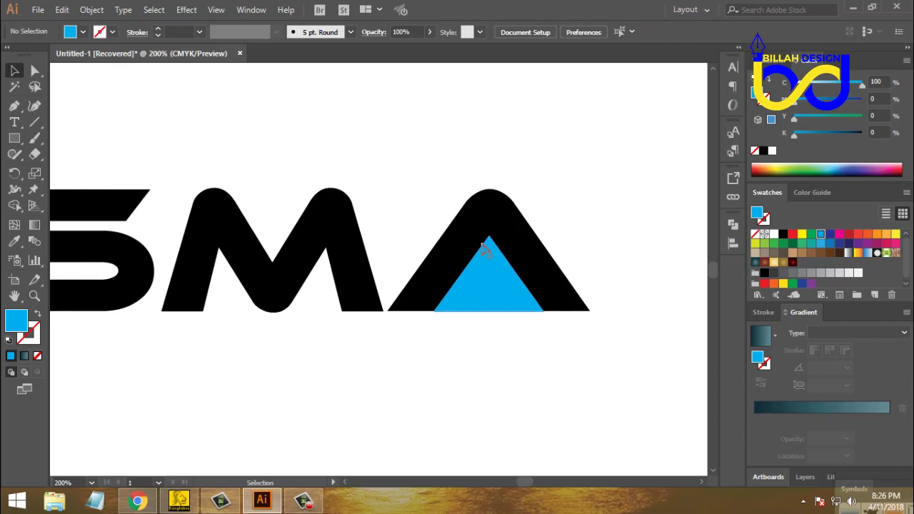
left_click_drag(535, 168, 535, 279)
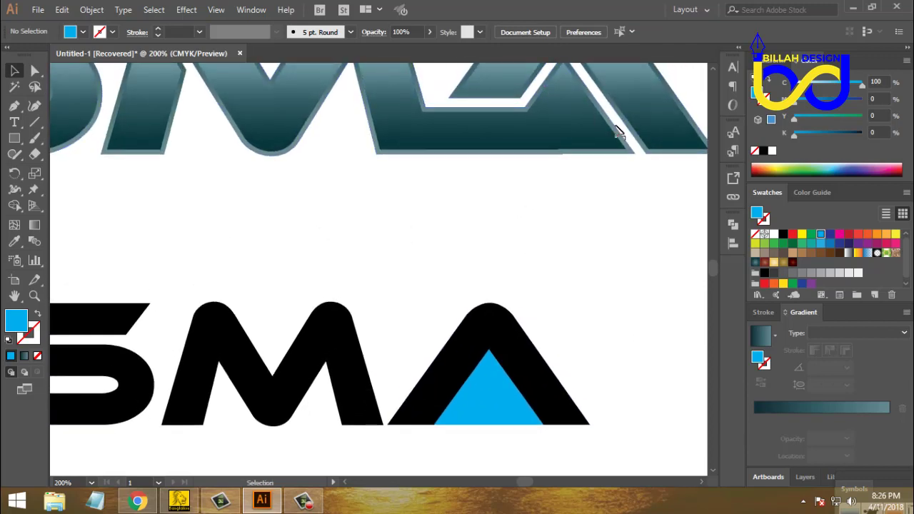
left_click_drag(593, 363, 592, 312)
Step: Offset the black A's path by 10 pt with miter joins and a miter limit of 4, and fill the offset shape red
key("ctrl+minus")
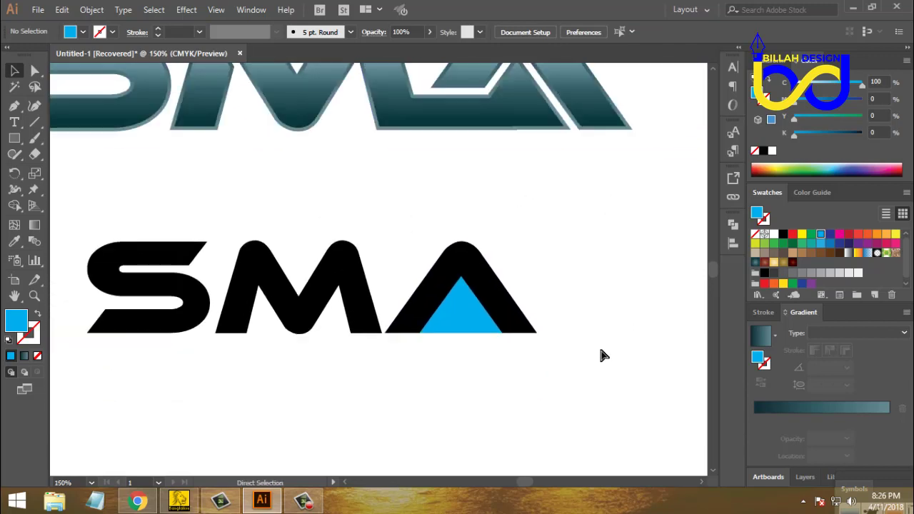
key("ctrl+minus")
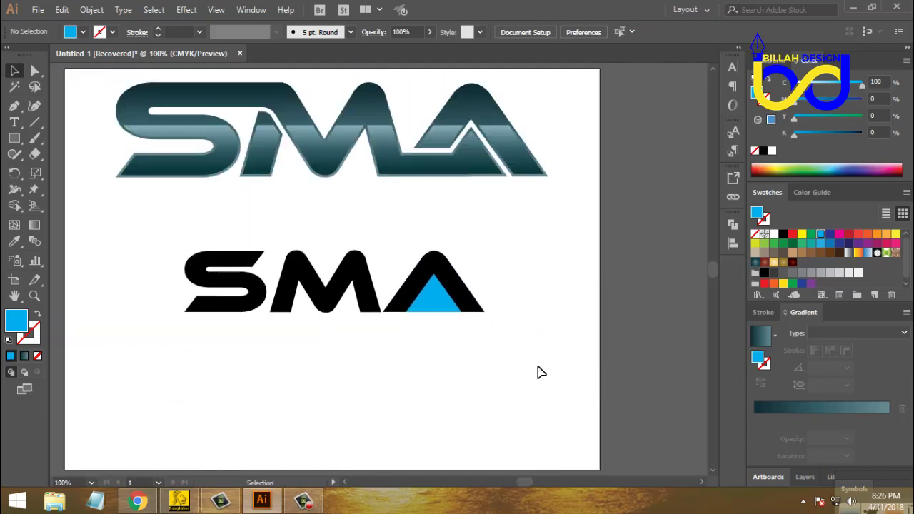
left_click(457, 287)
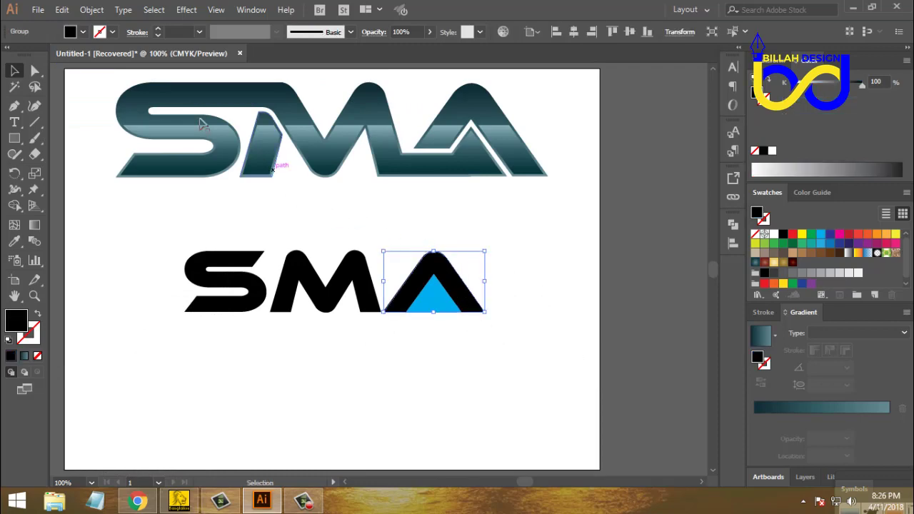
left_click(91, 9)
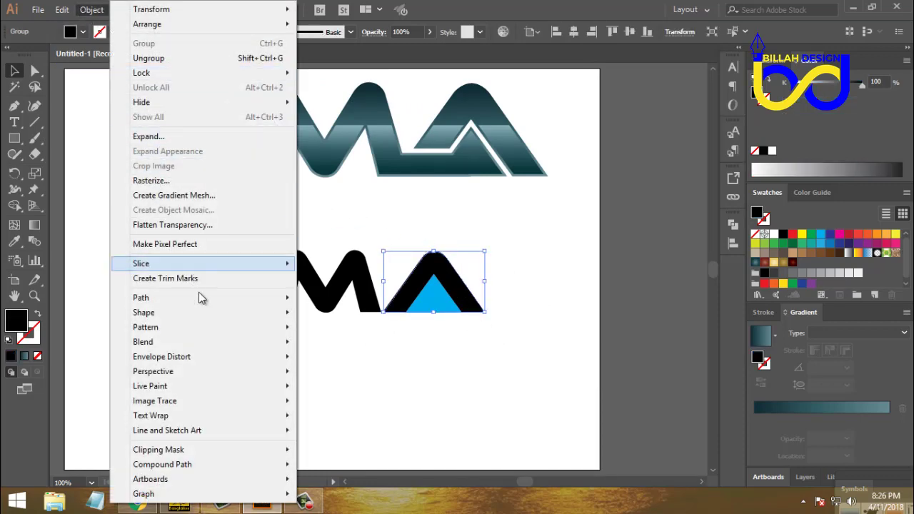
mouse_move(170, 297)
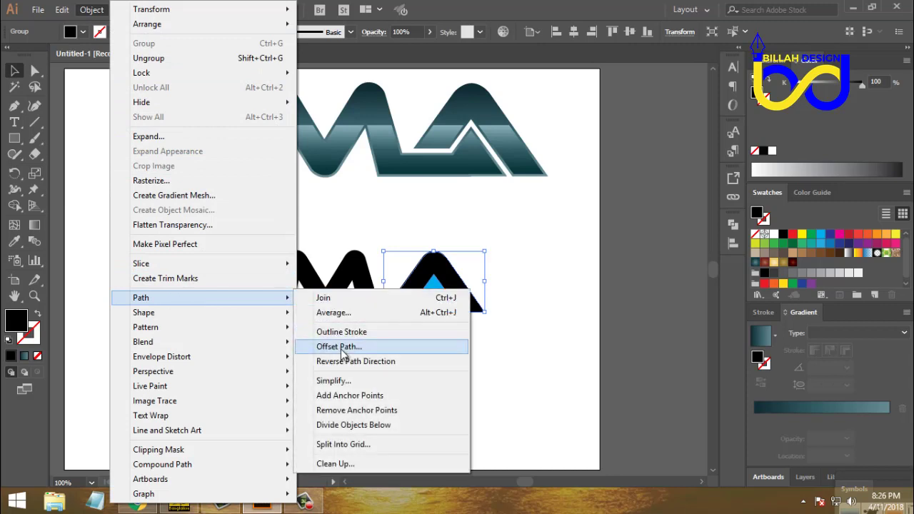
left_click(342, 351)
left_click_drag(654, 134, 609, 129)
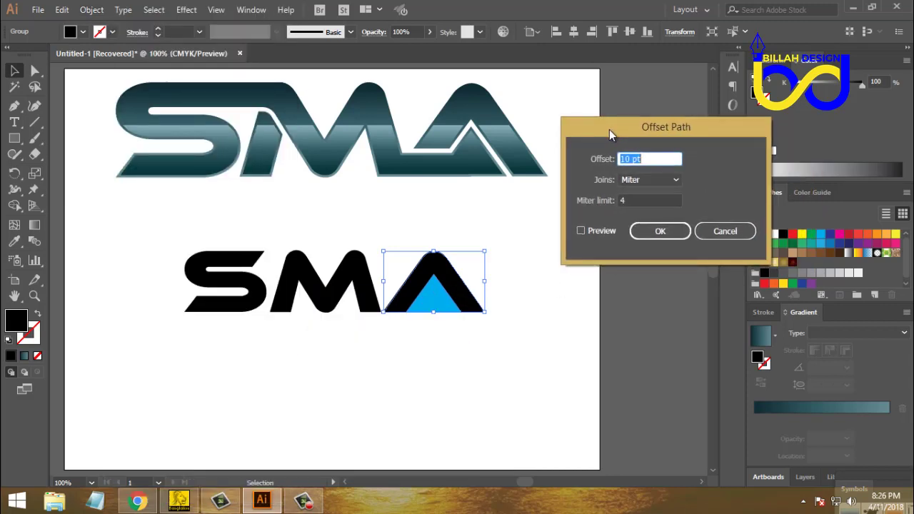
left_click(579, 230)
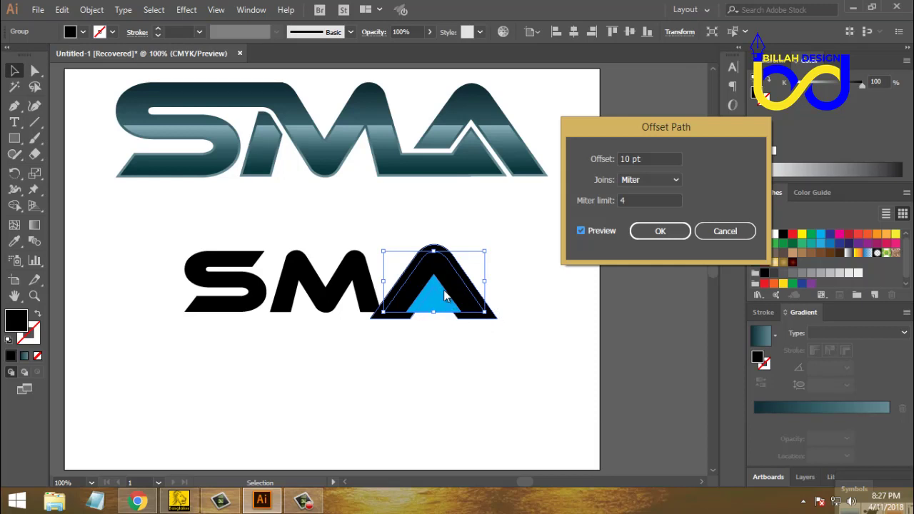
left_click(660, 234)
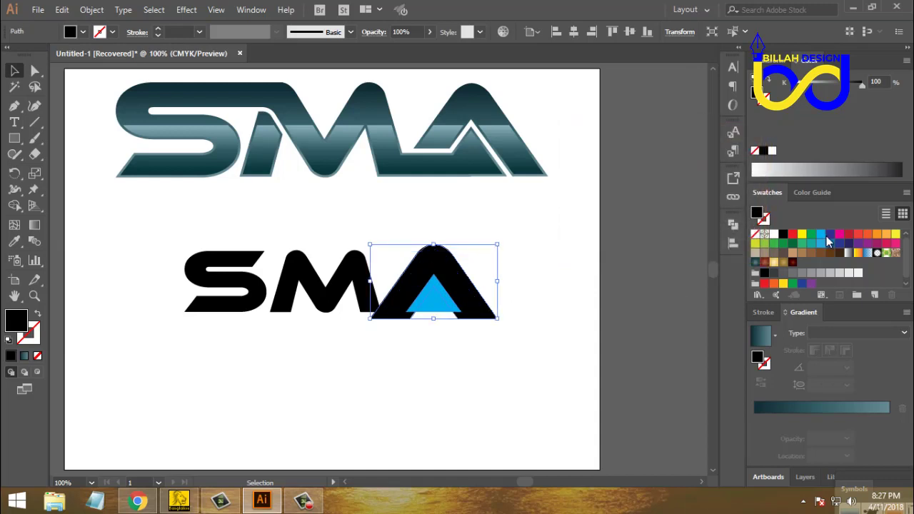
left_click(792, 235)
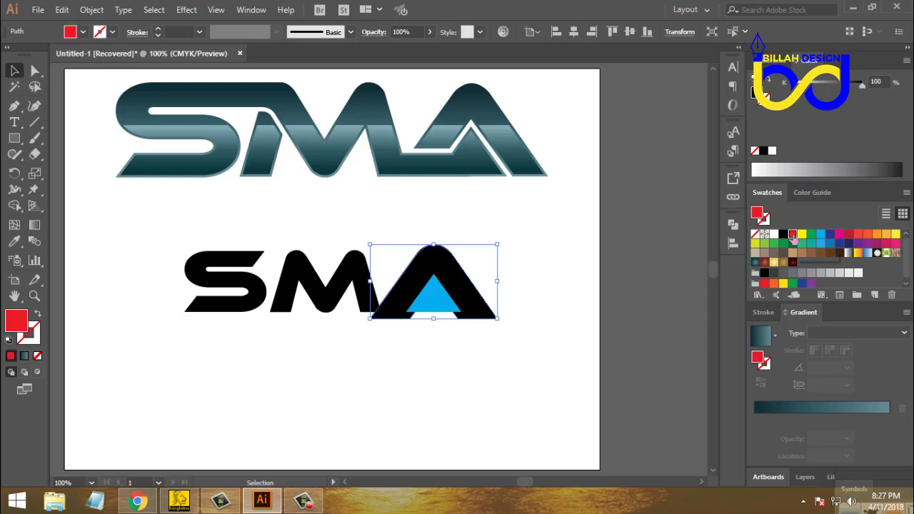
left_click(590, 353)
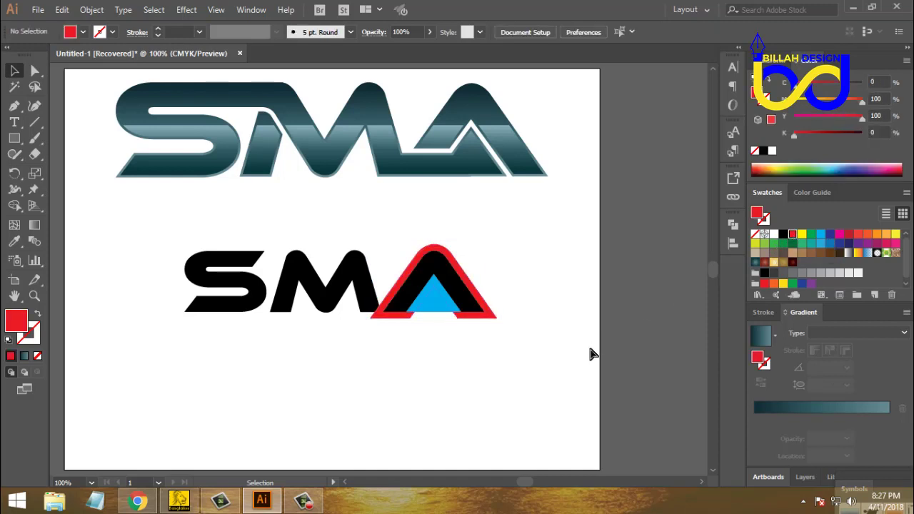
Step: Ungroup the black A from its red offset outline so each shape can be selected separately
key("ctrl+plus")
key("ctrl+plus")
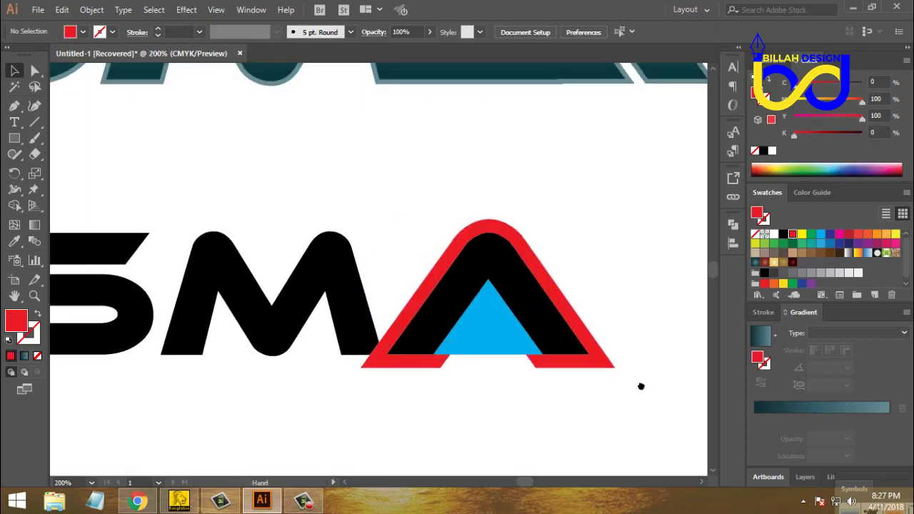
left_click_drag(641, 386, 578, 365)
left_click(482, 320)
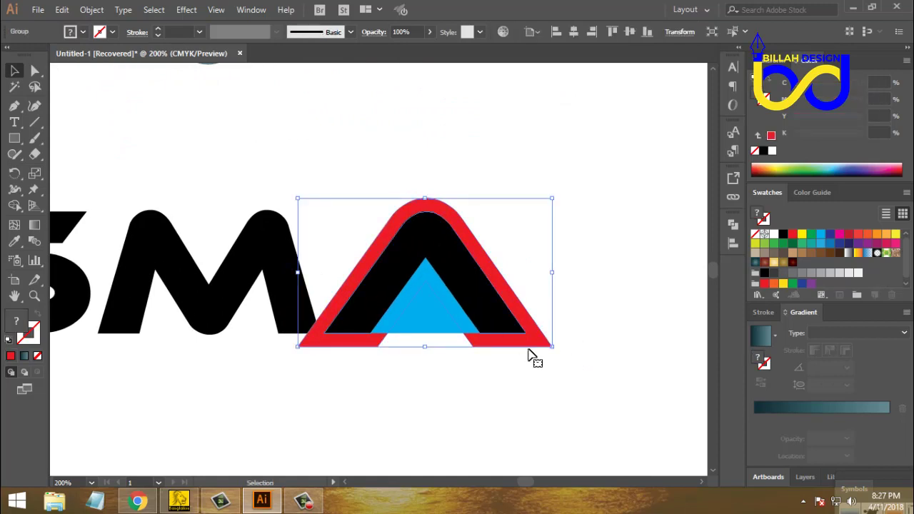
right_click(574, 289)
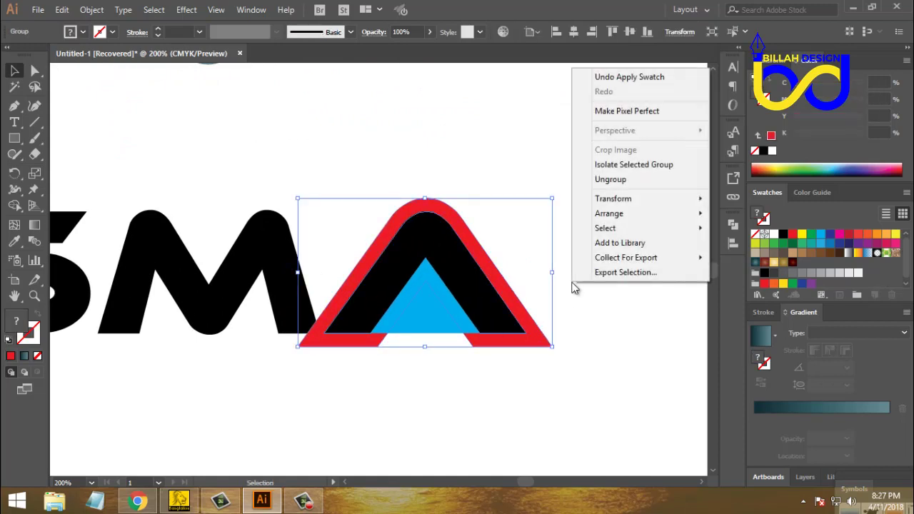
left_click(605, 183)
left_click(603, 333)
left_click(508, 325)
left_click(577, 405)
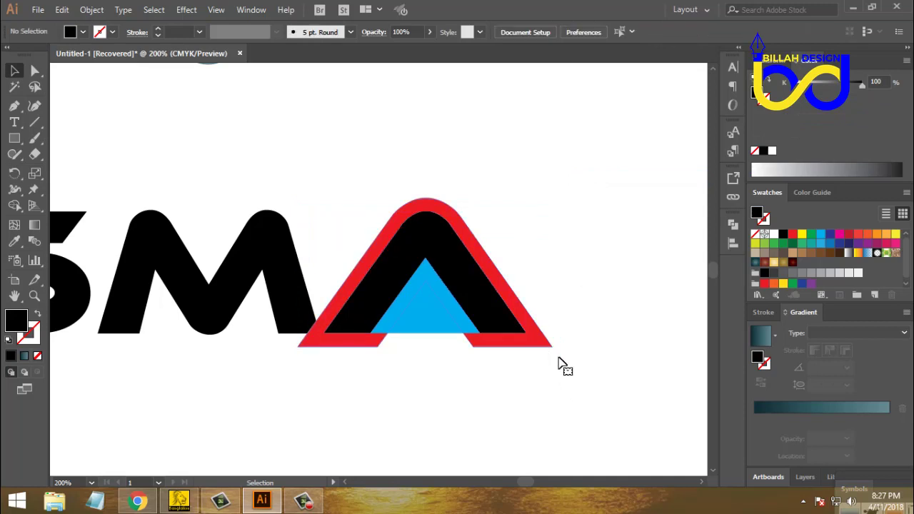
left_click_drag(558, 363, 543, 343)
left_click(501, 327)
left_click(557, 395)
left_click_drag(552, 391, 543, 372)
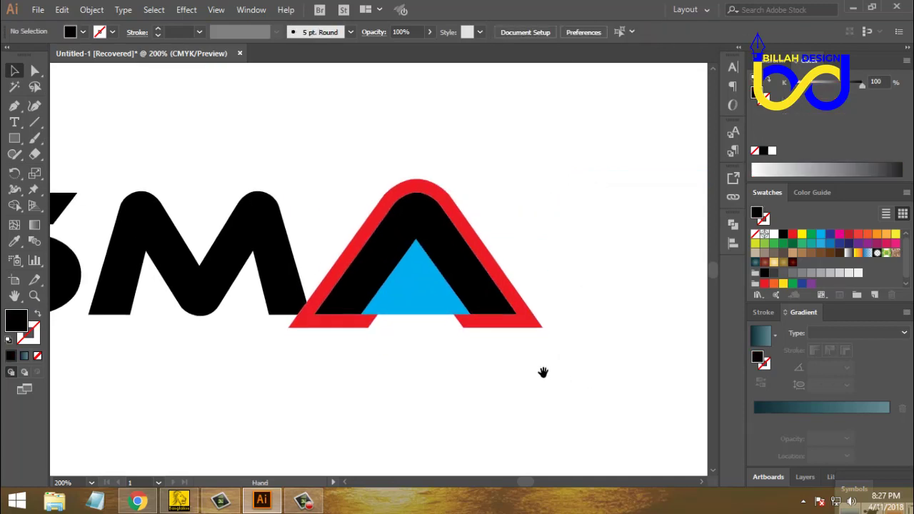
Step: Select the red offset outline together with the cyan triangle and bring up the pathfinder operations
left_click(336, 331)
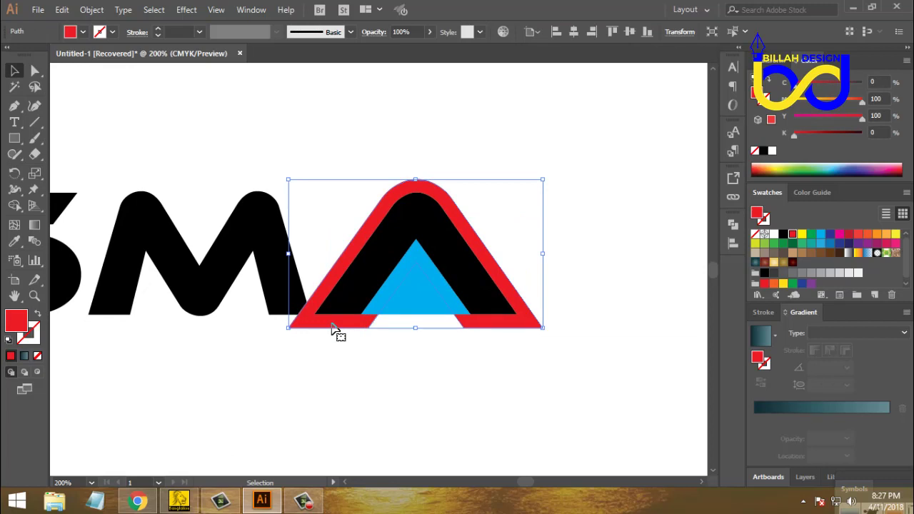
left_click(418, 303, "shift")
left_click(418, 304, "shift")
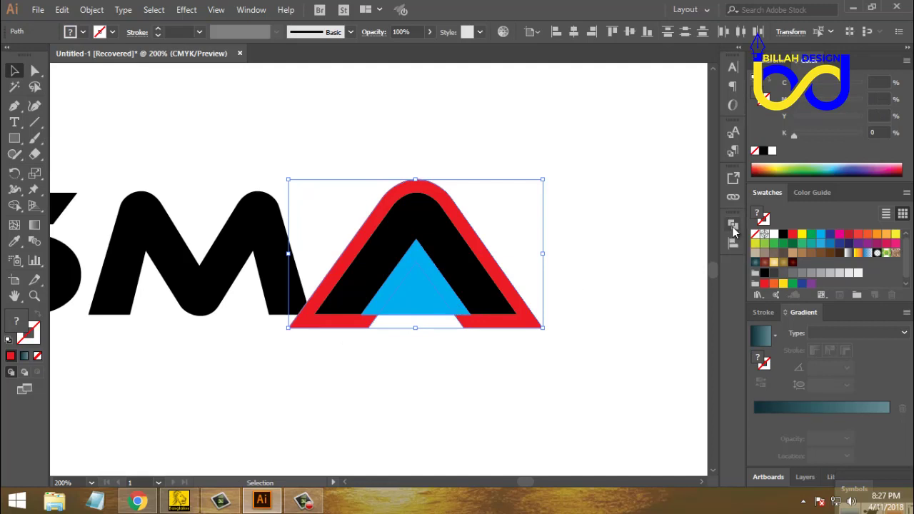
left_click(732, 226)
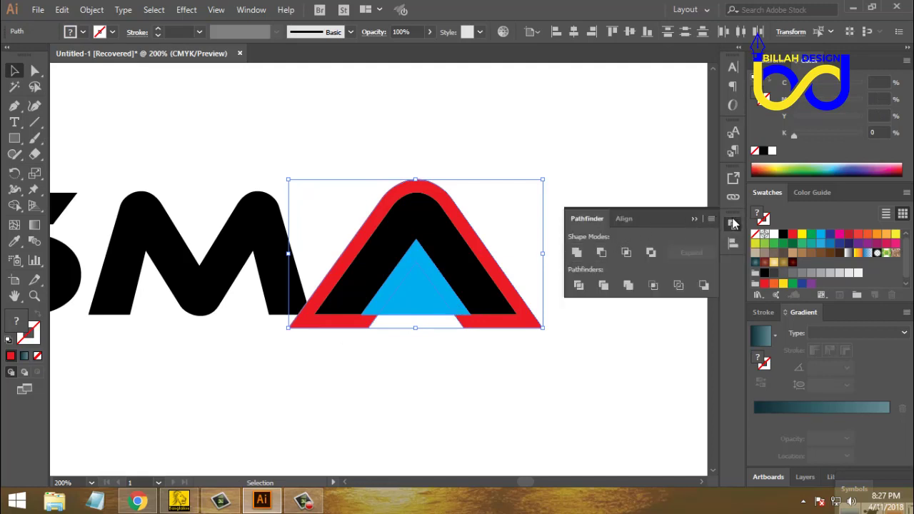
Step: Try Minus Front and Minus Back on the red outline and cyan triangle, undoing each attempt
left_click(602, 253)
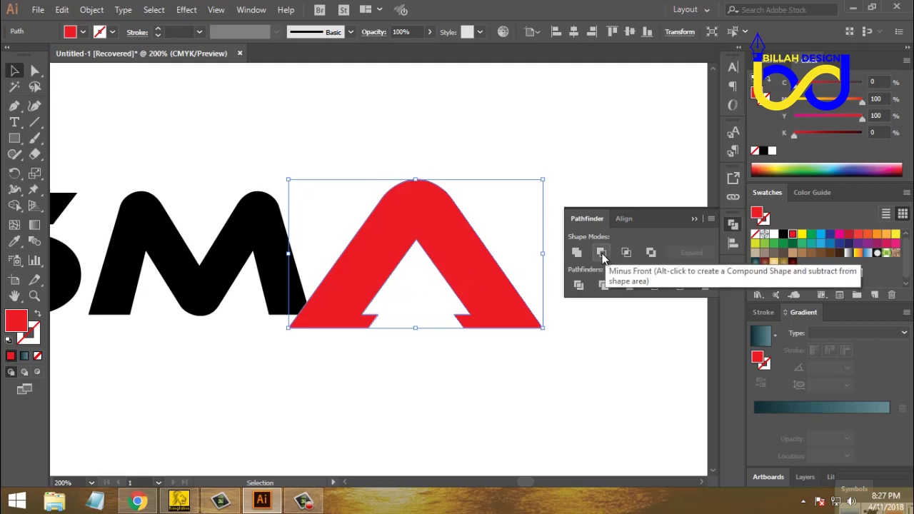
key("ctrl+z")
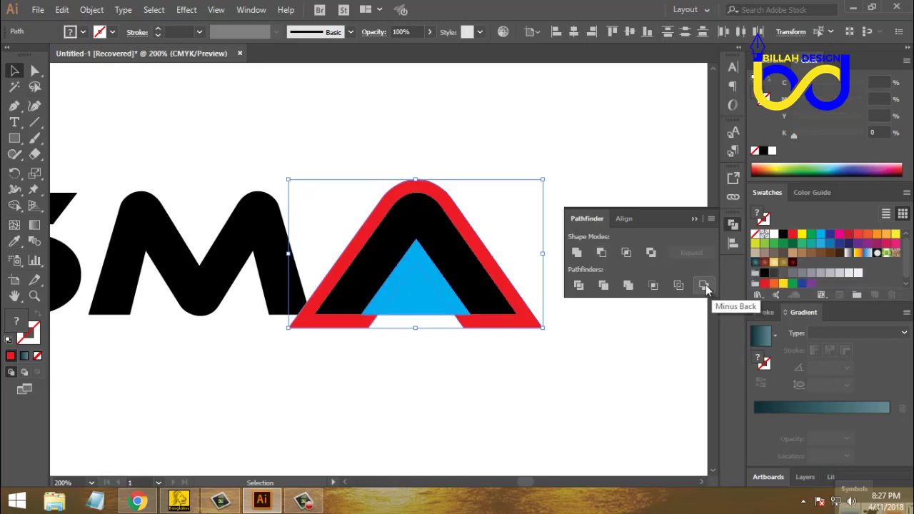
left_click(703, 285)
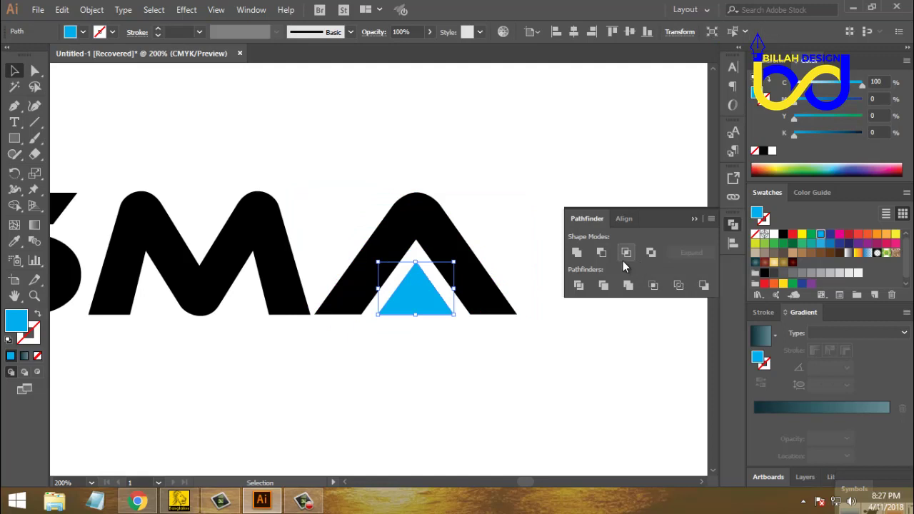
key("ctrl+z")
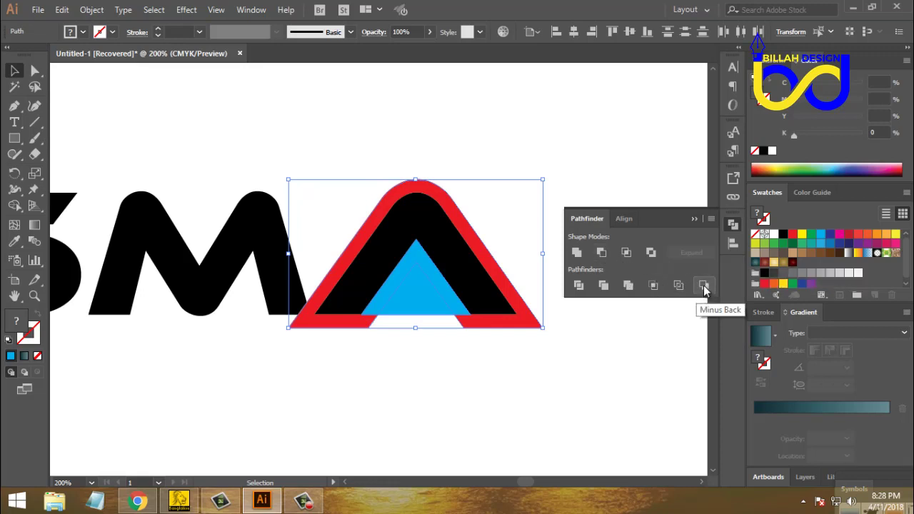
Step: Subtract the red offset outline from the cyan triangle with Minus Back, leaving a gap inside the A
left_click(704, 286)
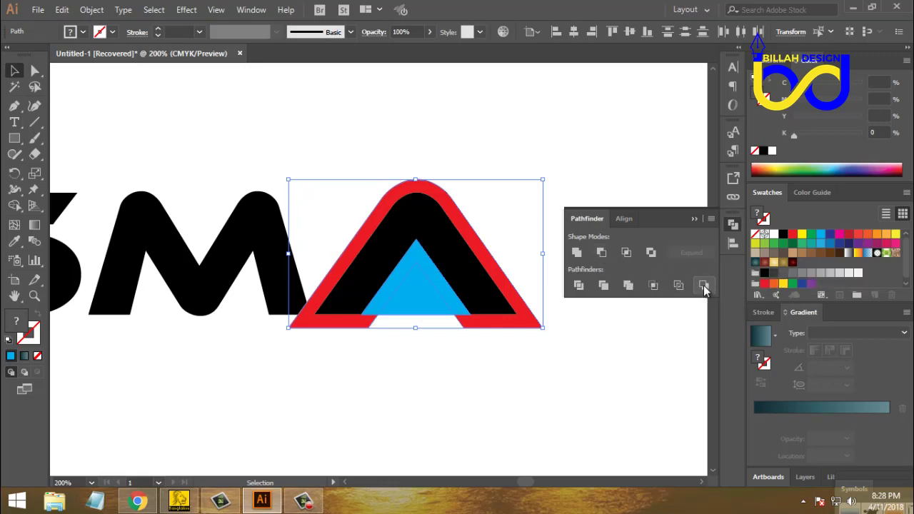
left_click(601, 347)
left_click_drag(459, 364, 515, 364)
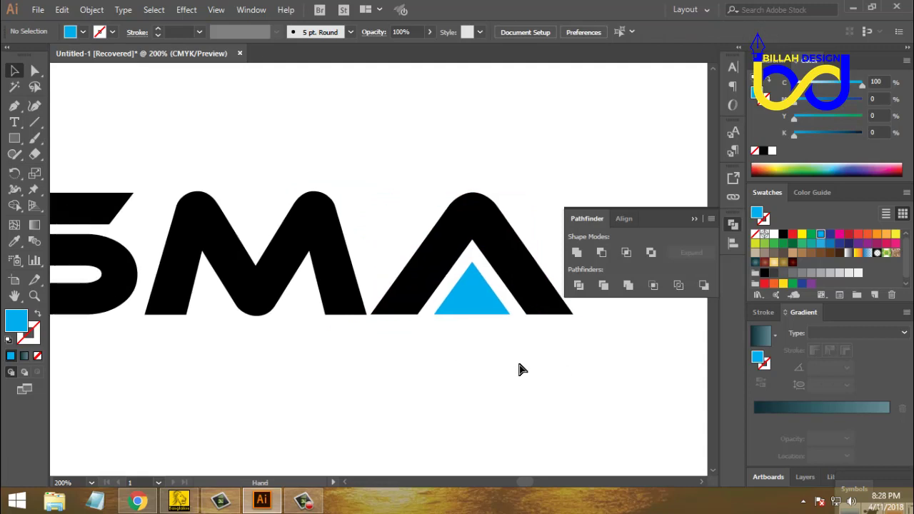
Step: Draw a rectangle as a bar along the baseline joining the M's last leg to the A, and fill it black
key("ctrl+minus")
key("ctrl+minus")
left_click_drag(452, 335, 467, 344)
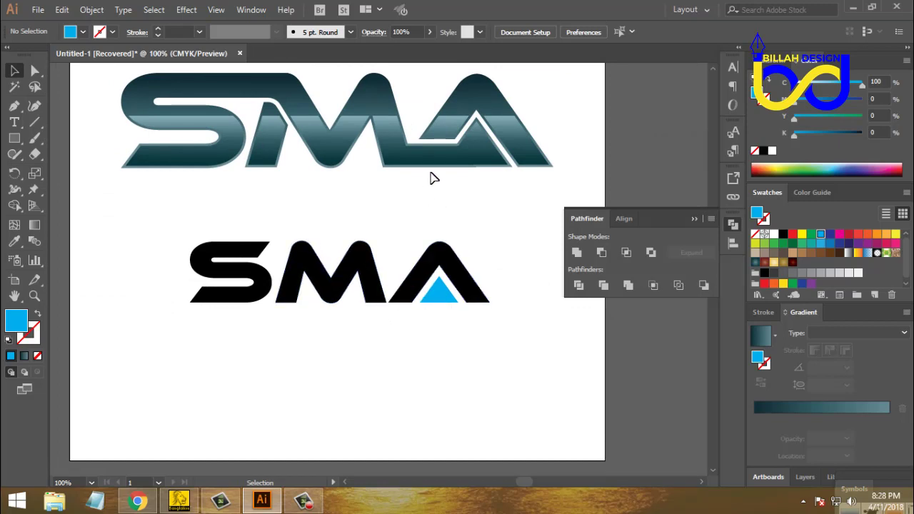
left_click_drag(368, 361, 388, 374)
key("ctrl+plus")
key("ctrl+plus")
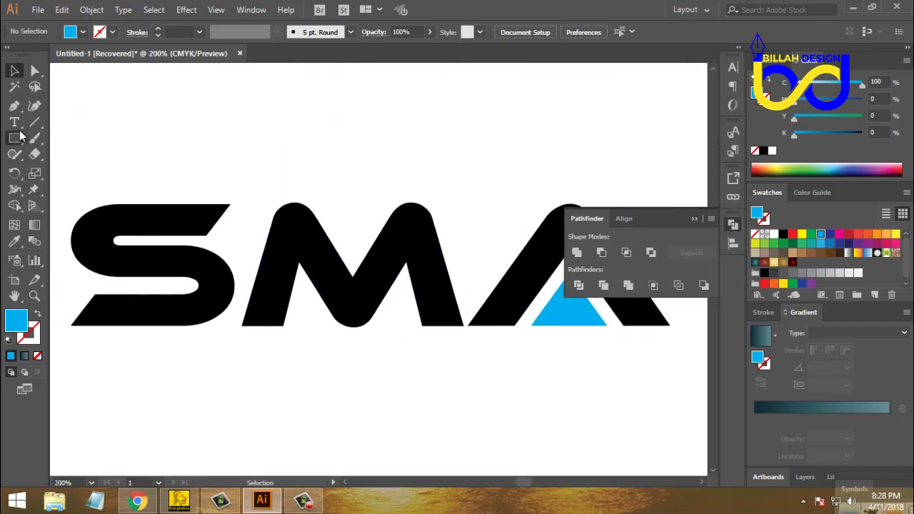
left_click(19, 136)
mouse_move(107, 302)
left_mouse_down()
mouse_move(147, 326)
mouse_move(198, 316)
mouse_move(458, 319)
left_mouse_up()
left_click(13, 70)
left_click(532, 397)
scroll(429, 389, "right", 3)
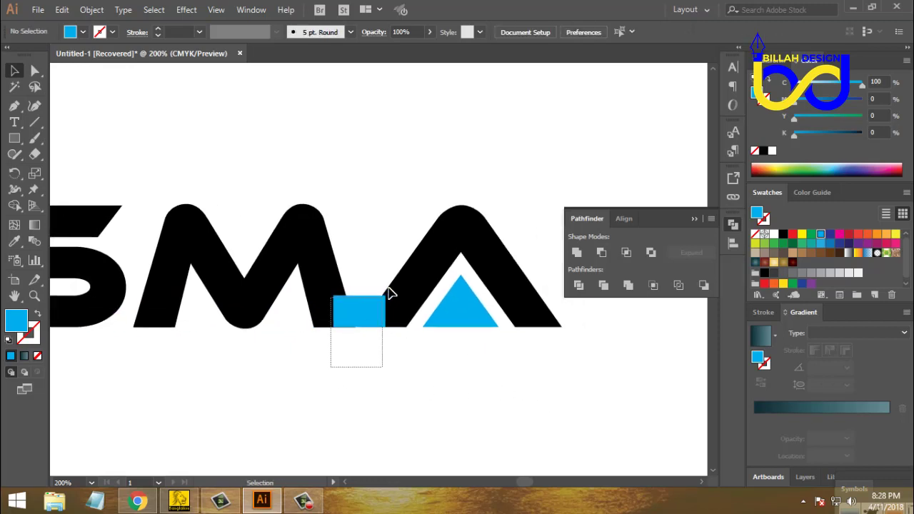
left_click_drag(389, 293, 384, 296)
left_click(784, 235)
left_click(434, 404)
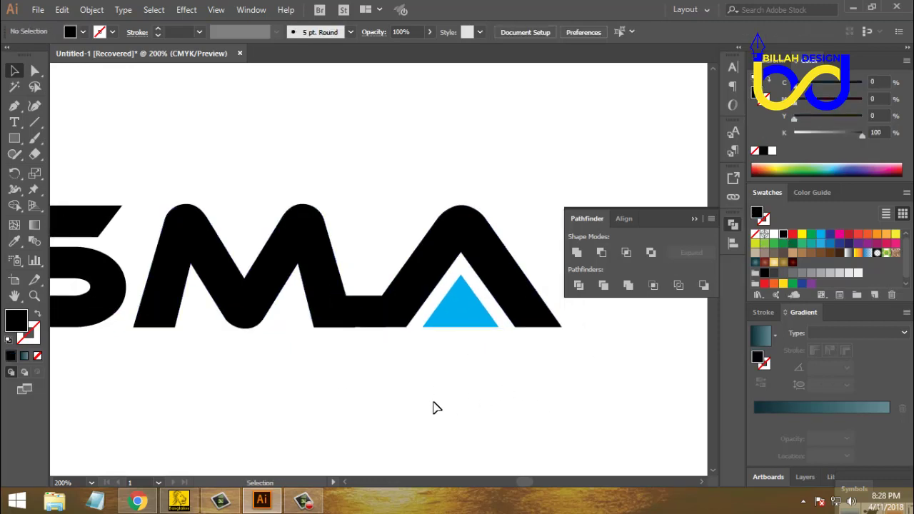
Step: Extend the black bar through the A's leg into the inner triangle, and fill the triangle black
left_click_drag(433, 400, 432, 396)
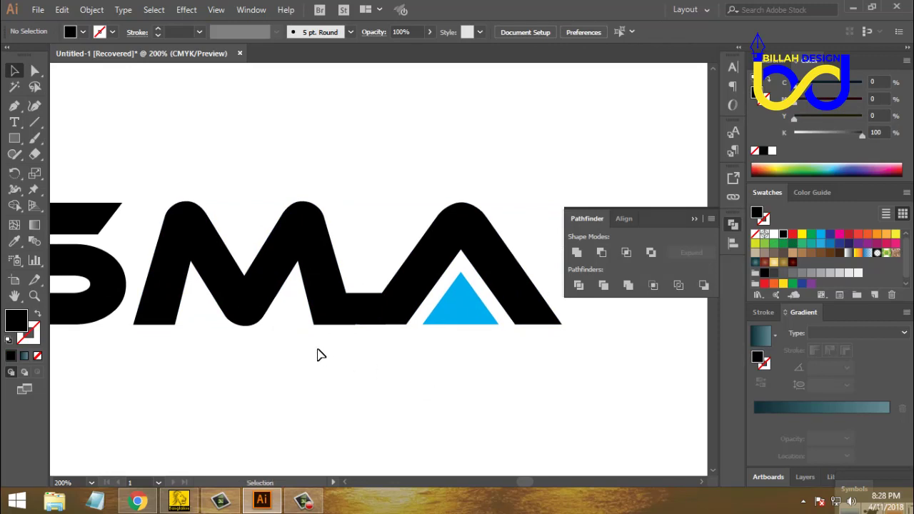
left_click_drag(319, 353, 430, 308)
left_click(403, 374)
left_click(383, 309)
left_click(441, 366)
left_click(783, 234)
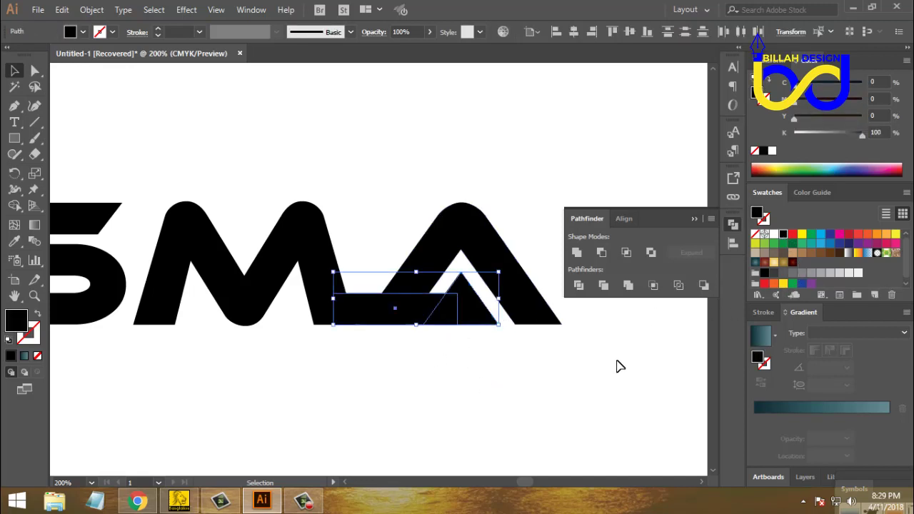
left_click(527, 395)
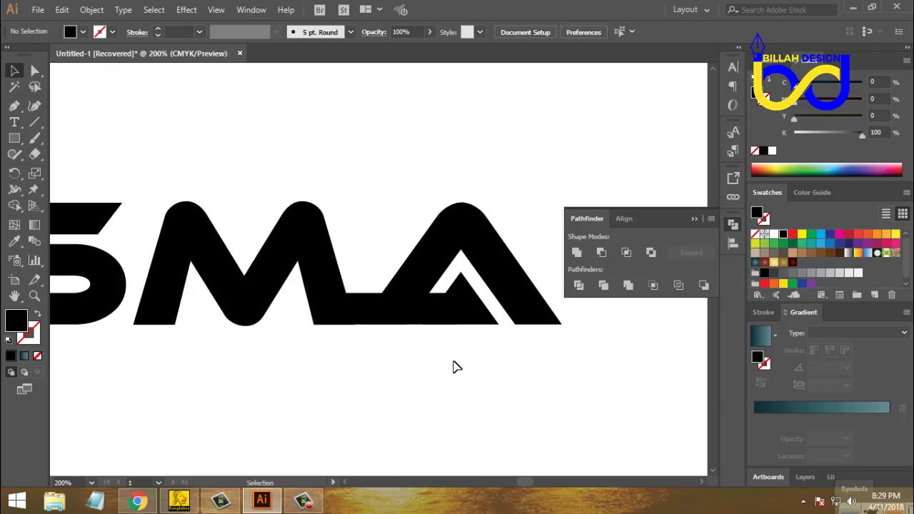
Step: Compare the black lettering with the gradient SMA logo, and check how the bar overlaps the A
key("ctrl+minus")
key("ctrl+minus")
key("ctrl+minus")
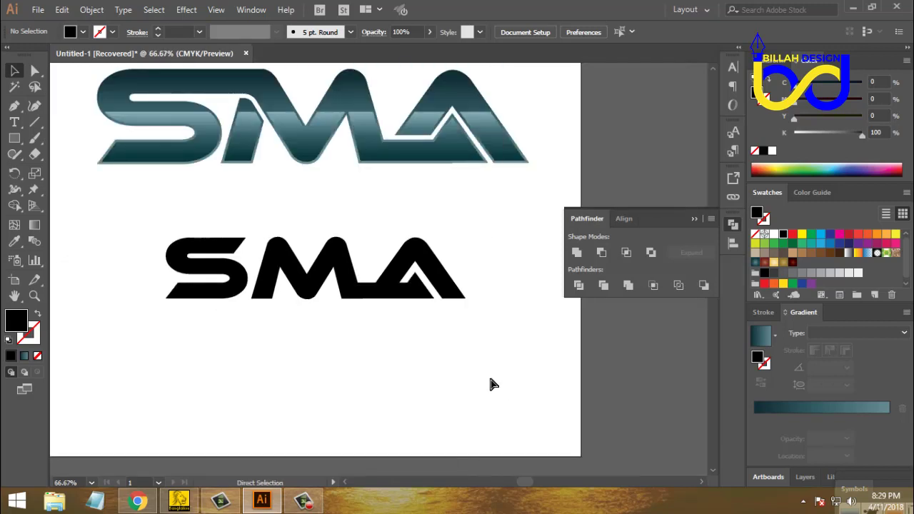
key("ctrl+minus")
key("ctrl+plus")
key("ctrl+plus")
key("ctrl+plus")
key("ctrl+plus")
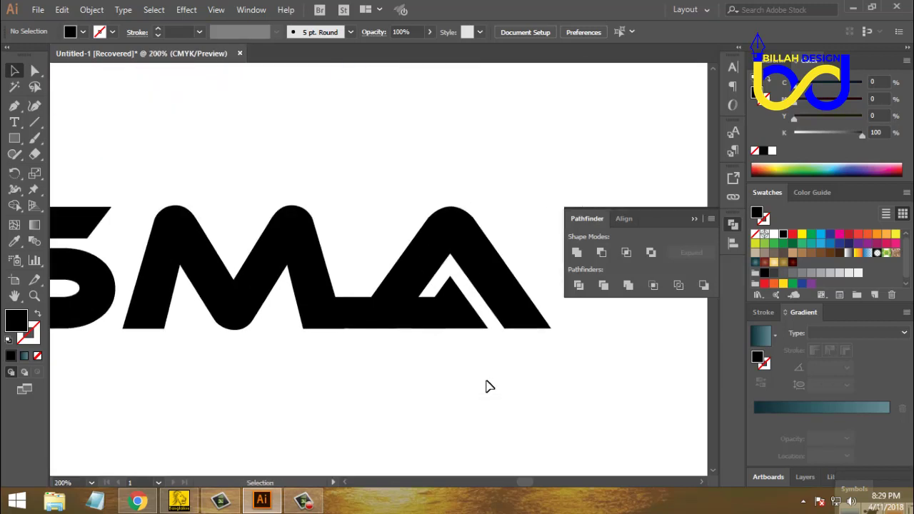
key("space")
left_click(392, 315)
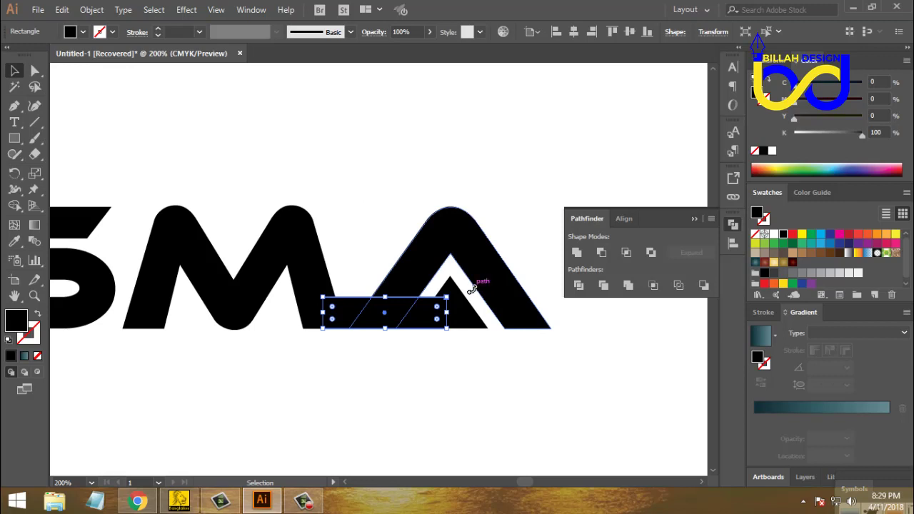
left_click(508, 376)
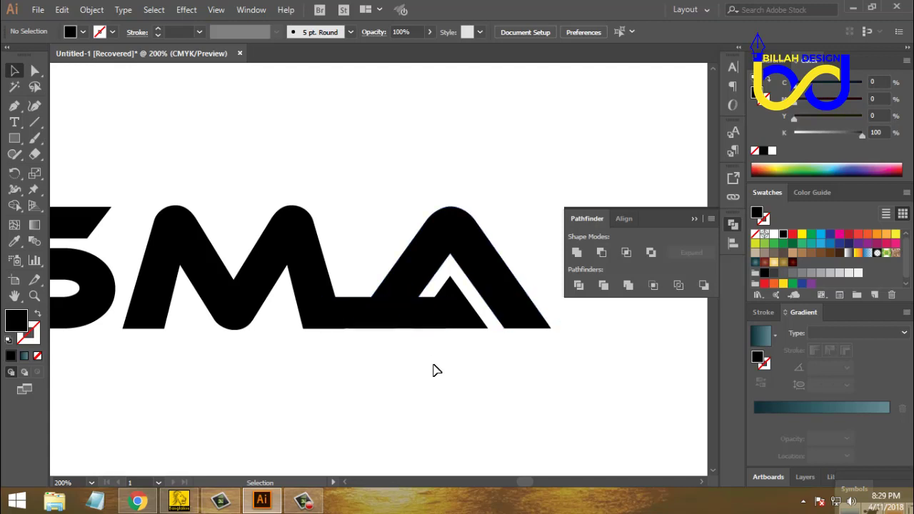
Step: Fill the connecting bar red and offset its path by 10 pt with miter joins and a miter limit of 4
left_click(357, 317)
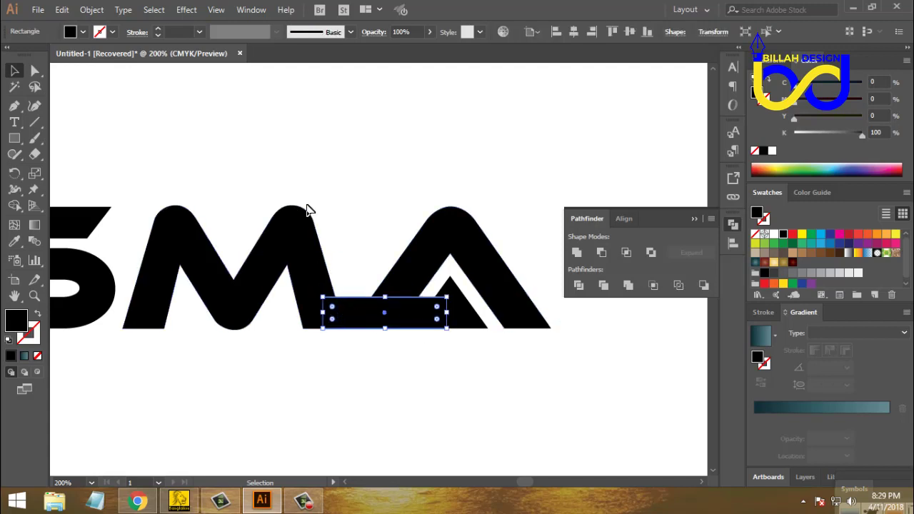
left_click(792, 235)
left_click(387, 356)
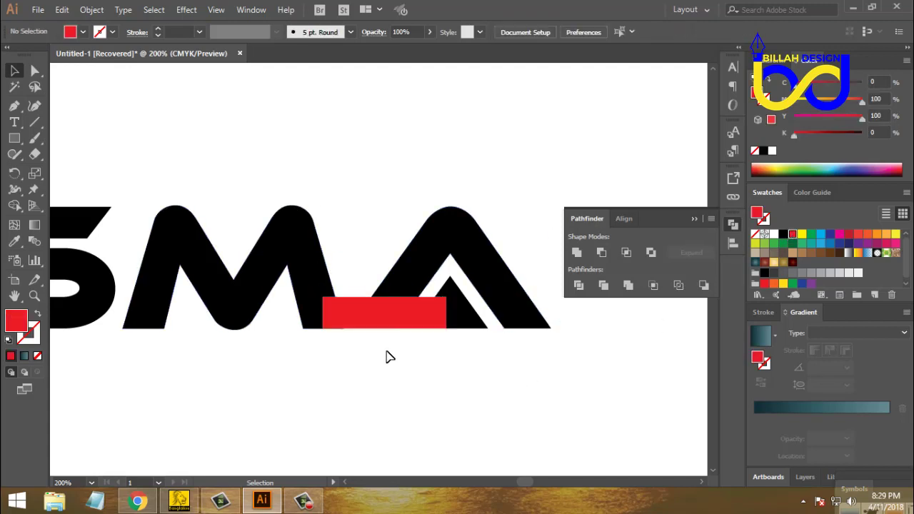
left_click(357, 323)
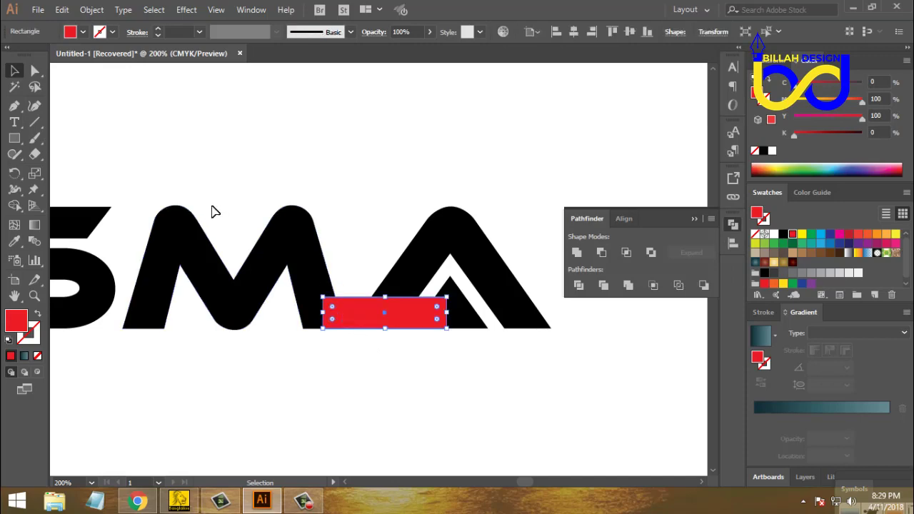
left_click(90, 10)
mouse_move(163, 300)
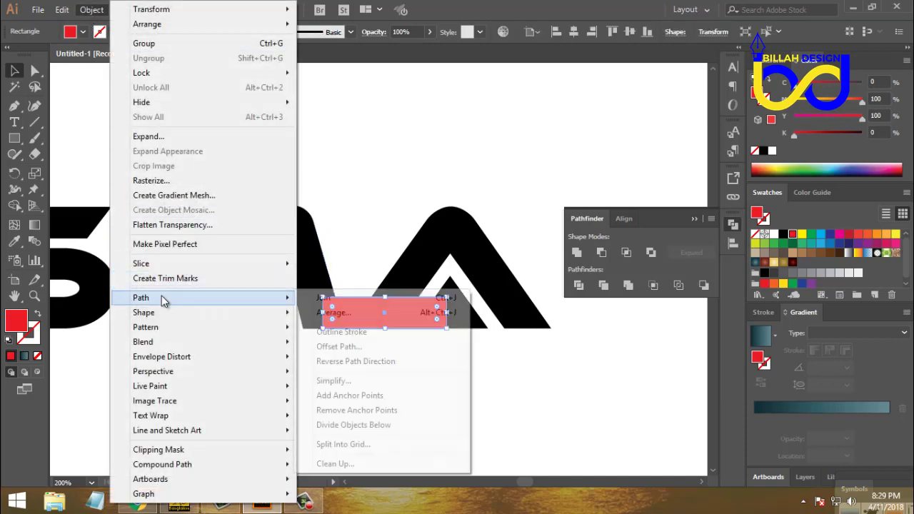
left_click(341, 347)
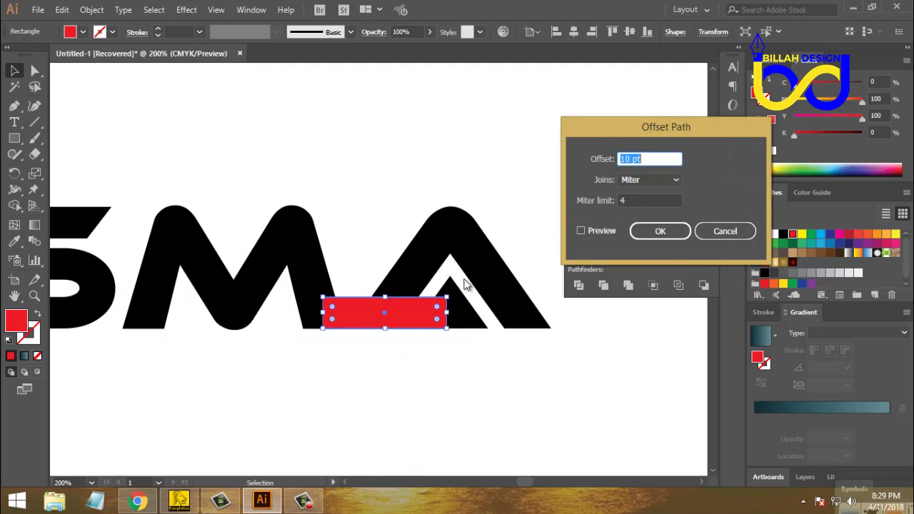
left_click(660, 233)
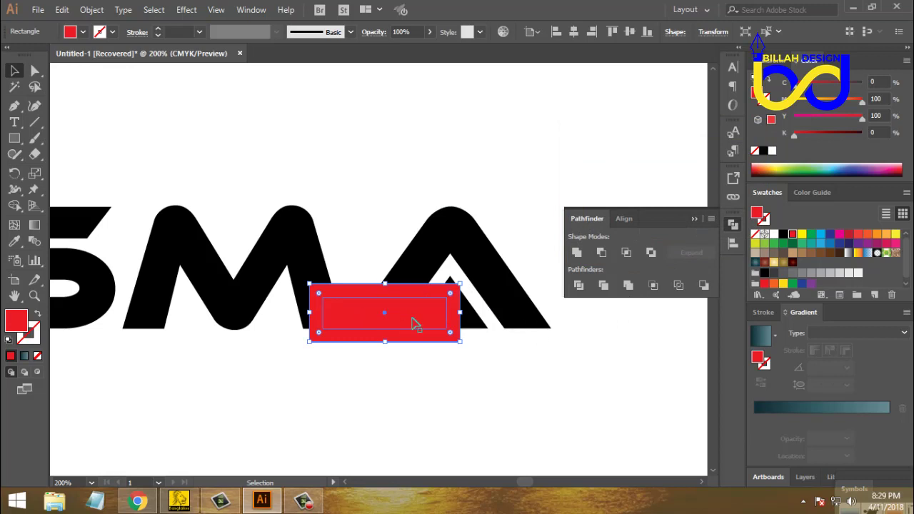
Step: Cut the offset rectangle out of the black A to leave a gap above the red bar
left_click(486, 283, "shift")
left_click(629, 285)
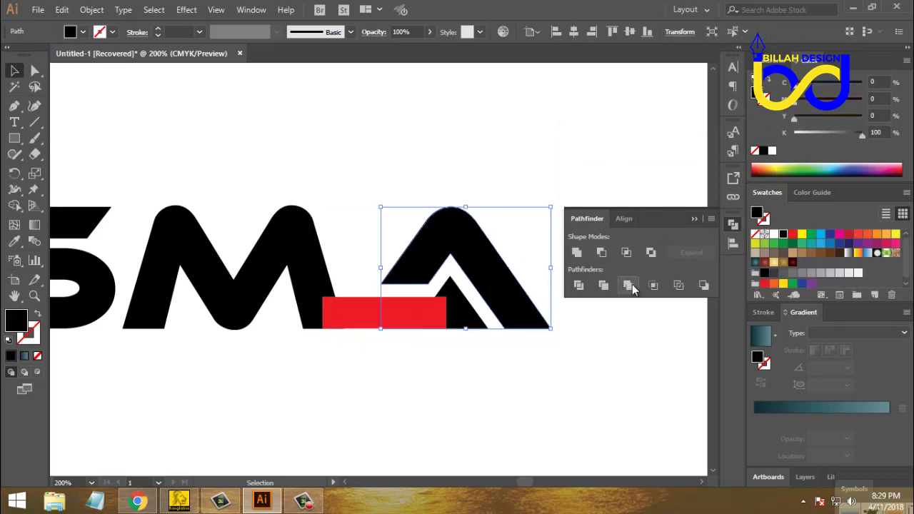
left_click(735, 245)
left_click(539, 408)
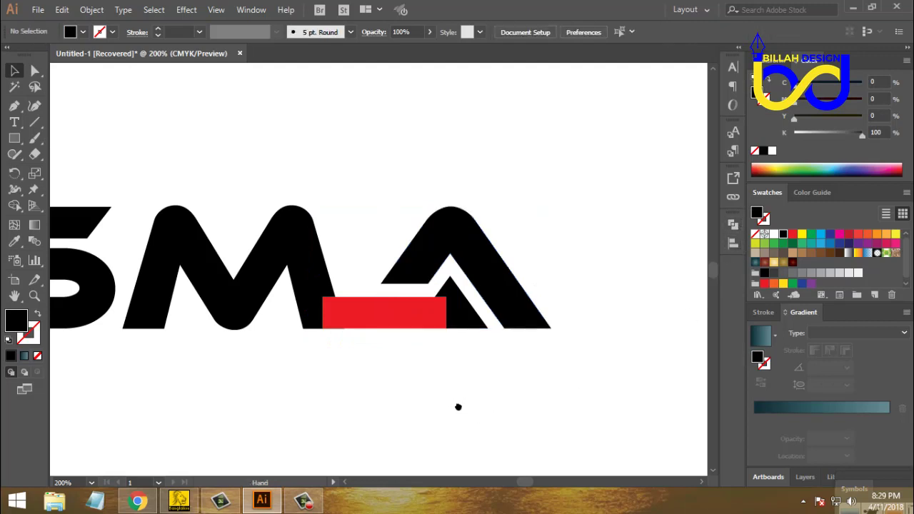
Step: Unite the M, the red bar, the inner triangle and the A into one red shape
scroll(478, 386, "left", 1)
left_click_drag(630, 218, 396, 355)
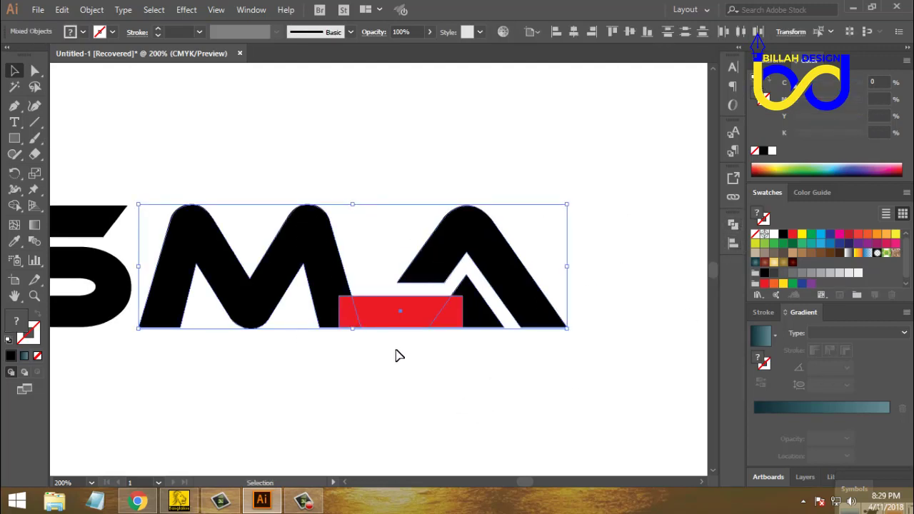
left_click(732, 227)
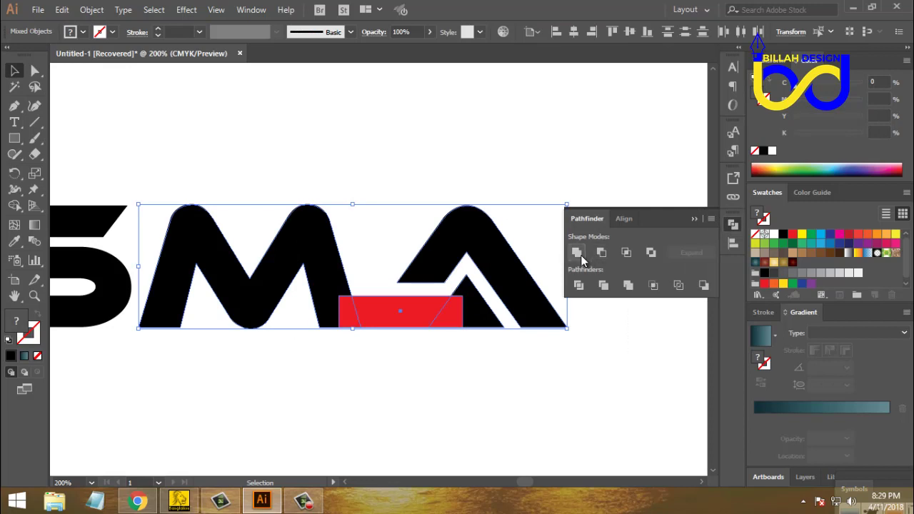
left_click(576, 253)
left_click(734, 227)
left_click(526, 386)
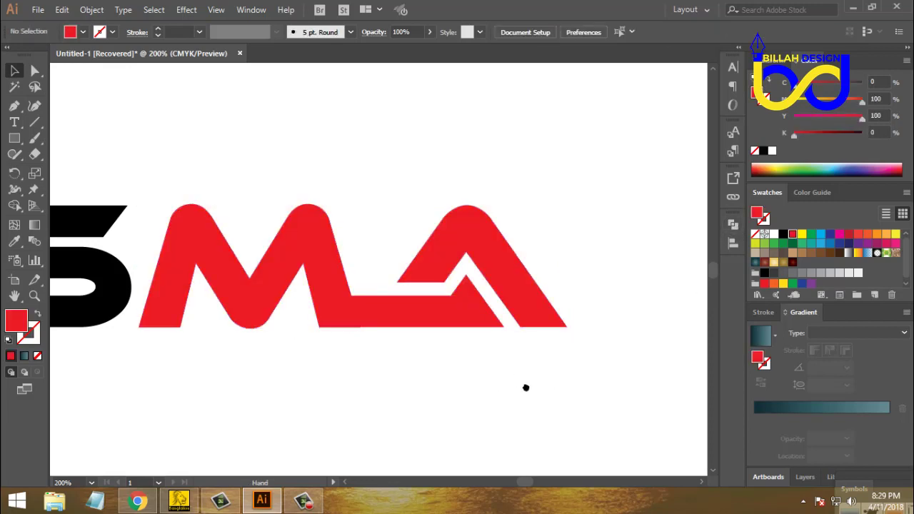
Step: Compare the united red MA shape with the gradient SMA logo above it
scroll(531, 390, "left", 3)
scroll(530, 392, "down", 2)
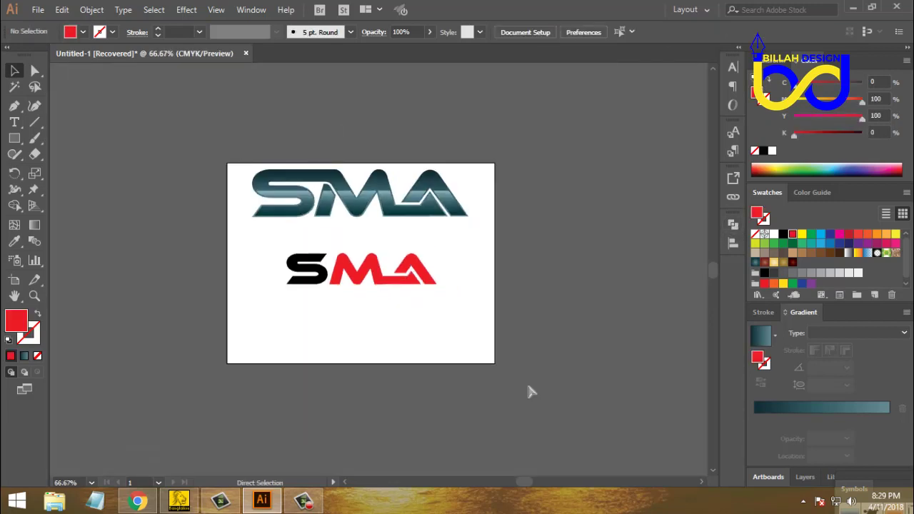
scroll(530, 391, "up", 1)
left_click_drag(558, 241, 549, 342)
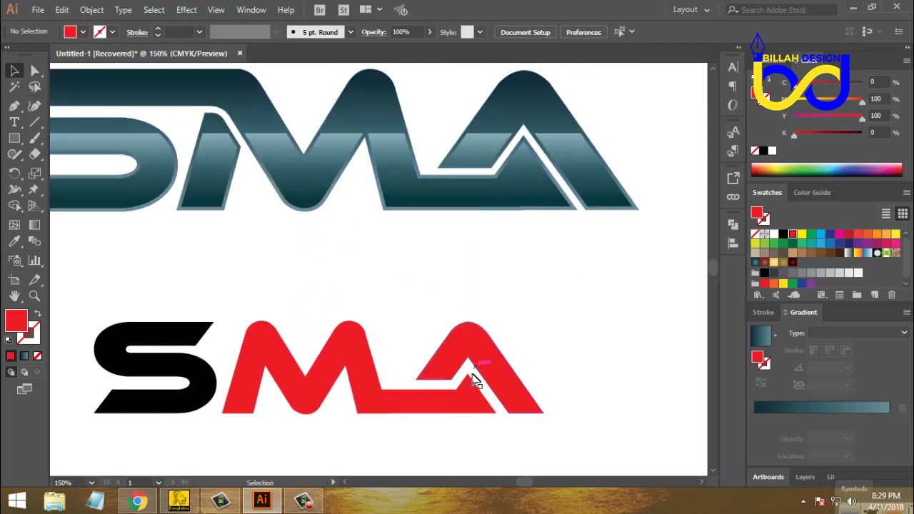
key("space")
left_click_drag(487, 435, 494, 386)
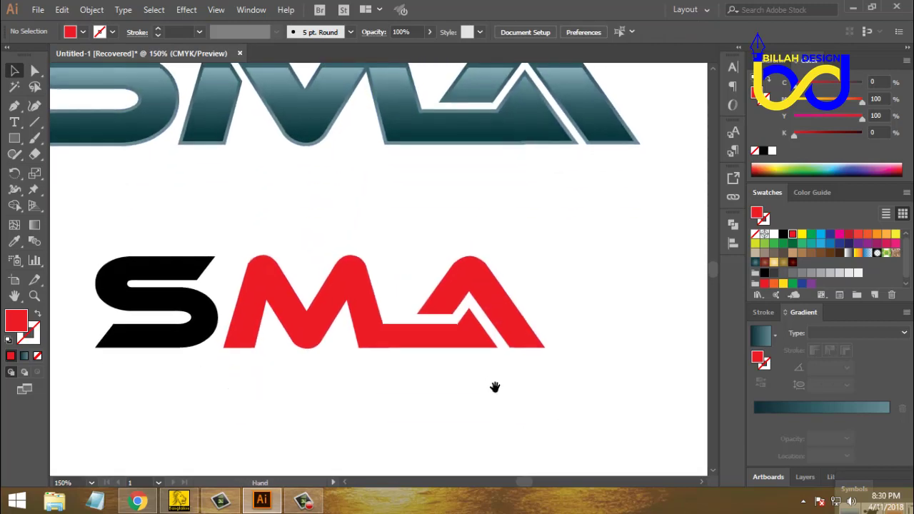
Step: Select only the A-side anchor points of the red shape and nudge them left, closer to the M
left_click(36, 70)
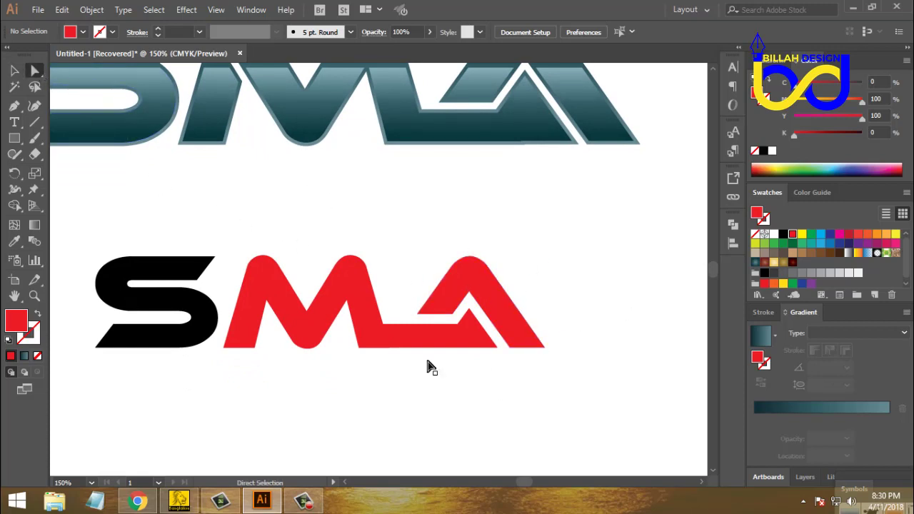
key("ctrl+0")
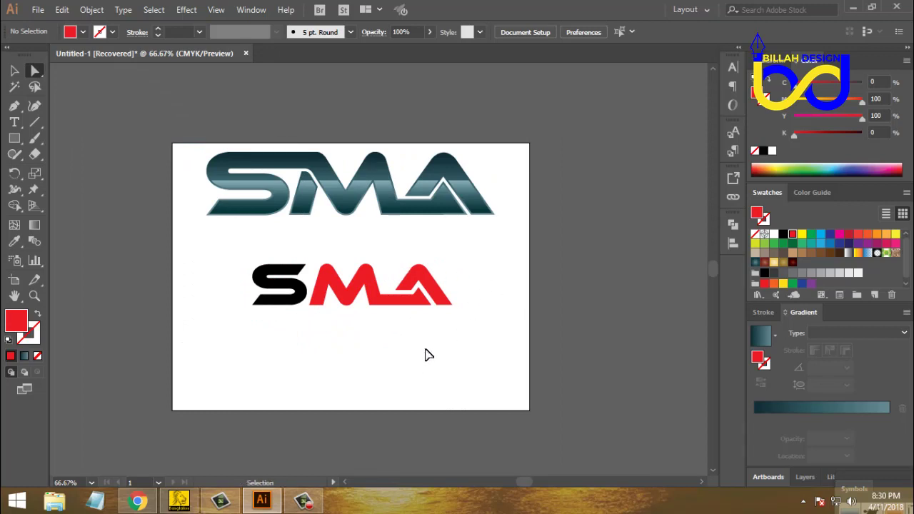
key("ctrl+plus")
key("ctrl+plus")
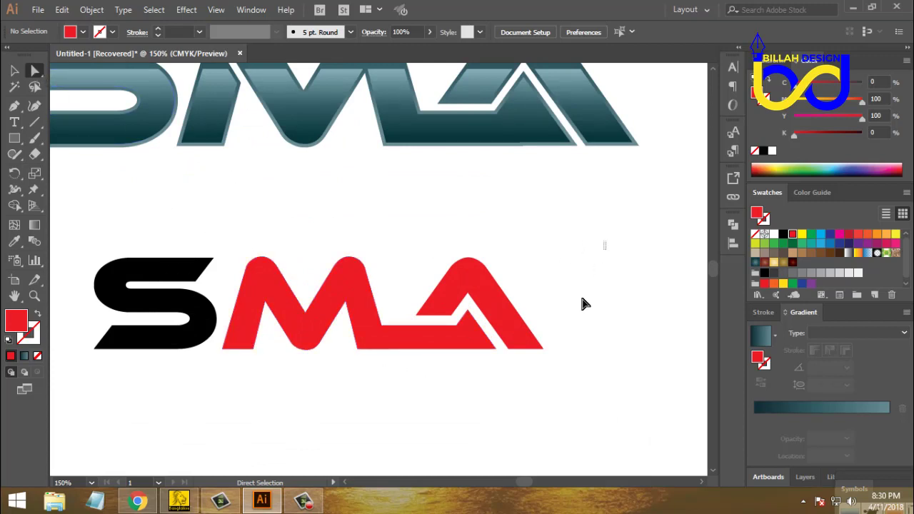
left_click_drag(605, 241, 412, 377)
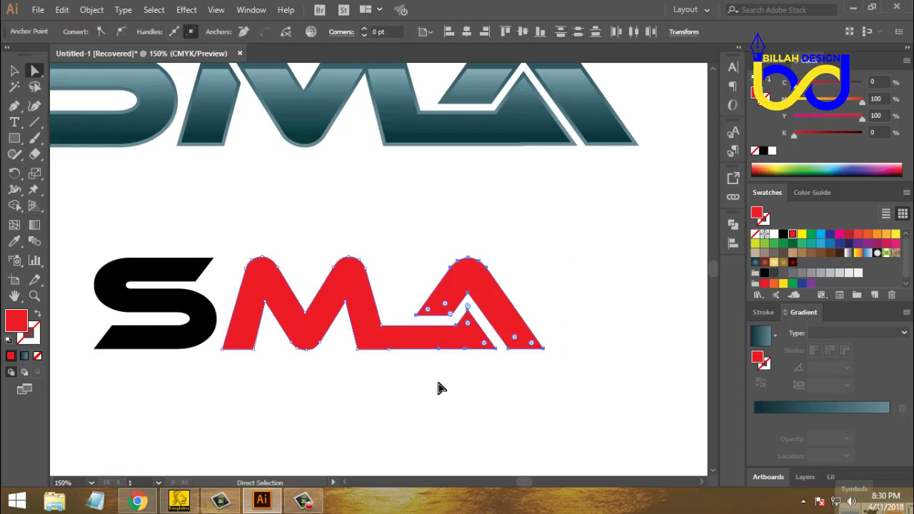
key("Left")
key("Left")
key("Left")
key("Left")
key("Left")
key("Left")
key("Left")
key("Left")
key("Left")
key("Left")
key("Left")
key("Left")
key("Left")
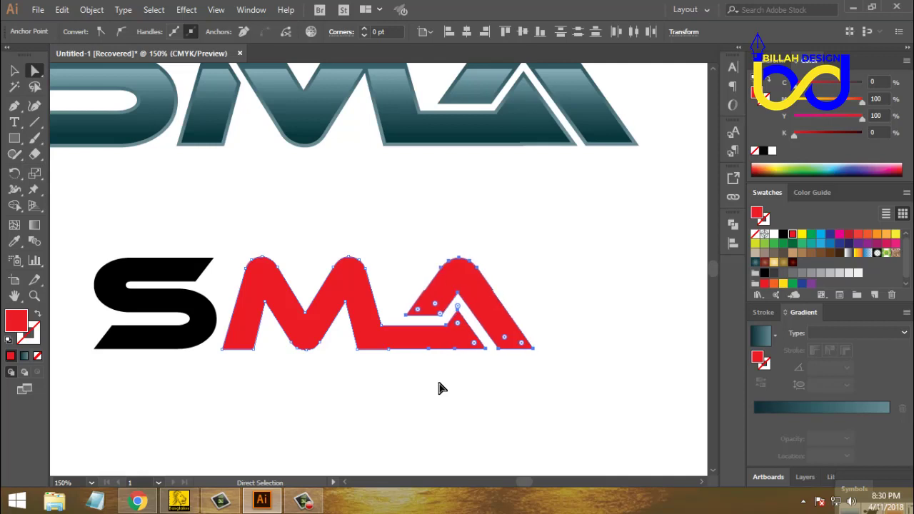
key("Left")
key("Left")
key("Left")
key("Left")
key("Left")
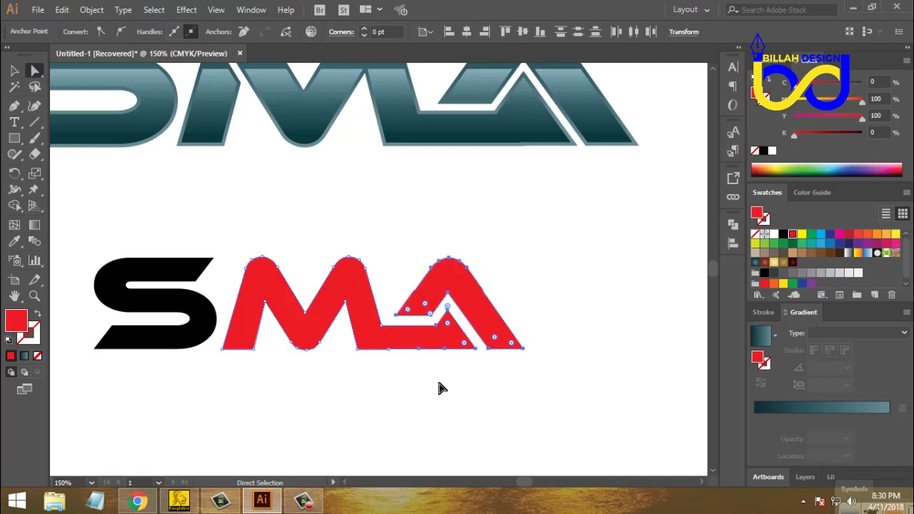
key("Left")
key("Left")
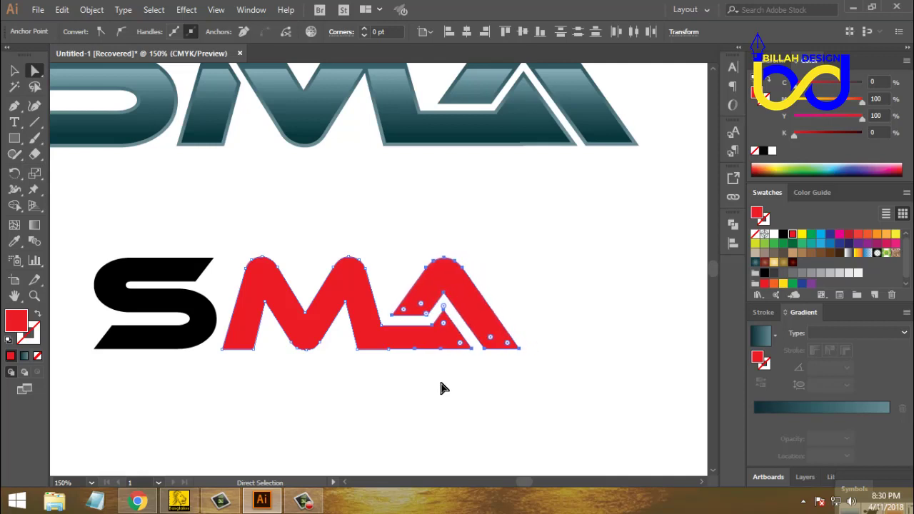
left_click(488, 406)
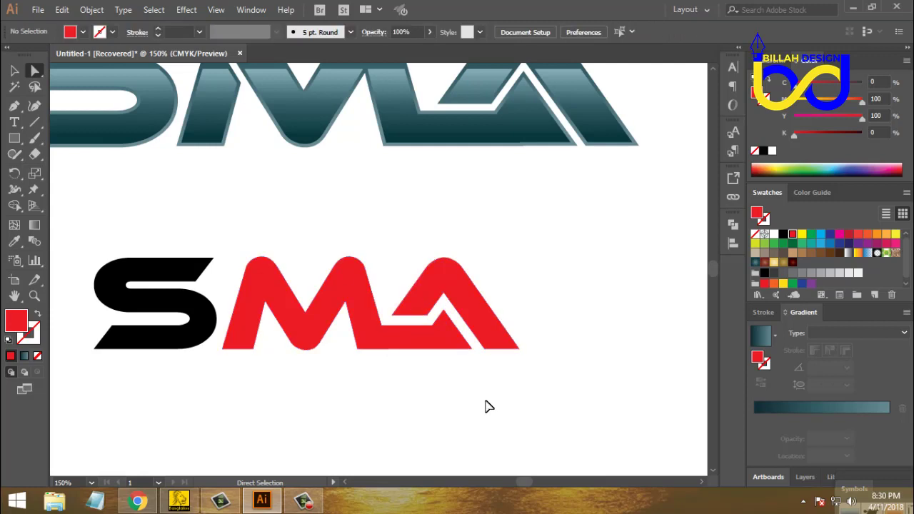
Step: Examine the bottom edge of the red shape where the M's right leg meets the bar for a misaligned notch
key("ctrl+plus")
key("ctrl+plus")
key("ctrl+plus")
key("ctrl+plus")
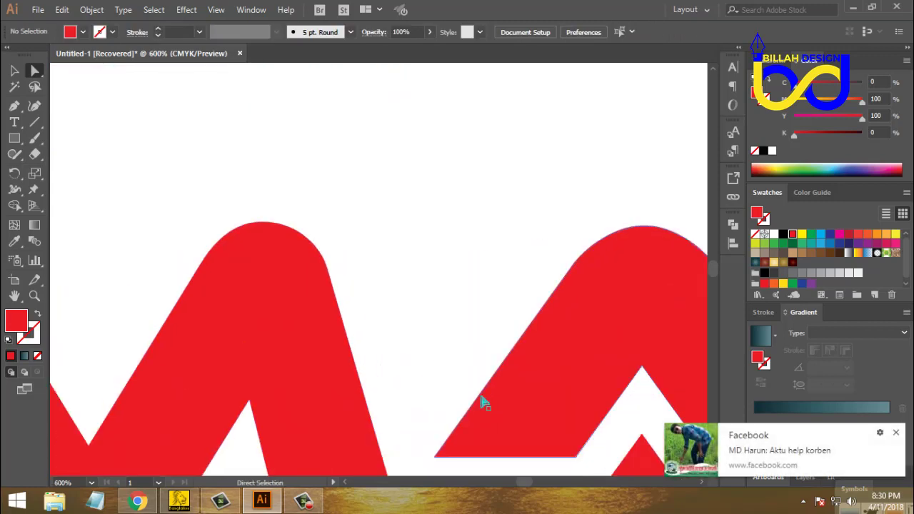
scroll(483, 404, "down", 6)
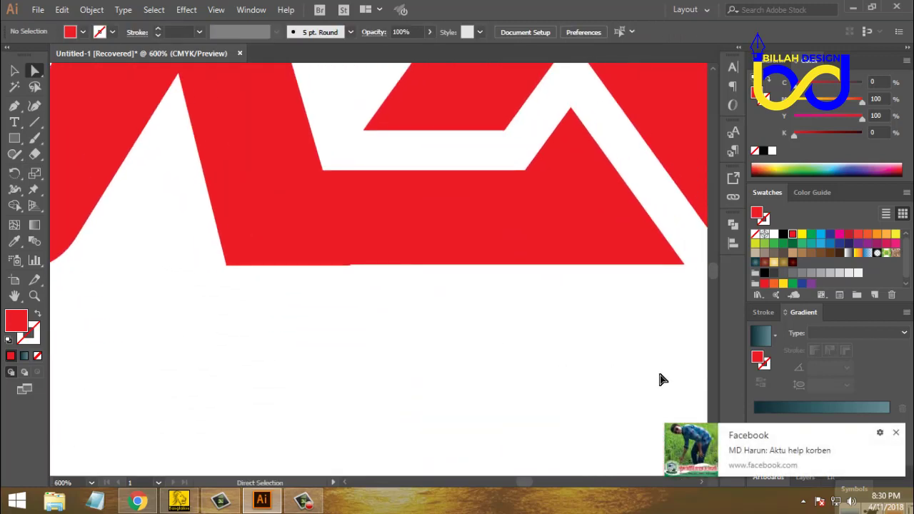
left_click(896, 433)
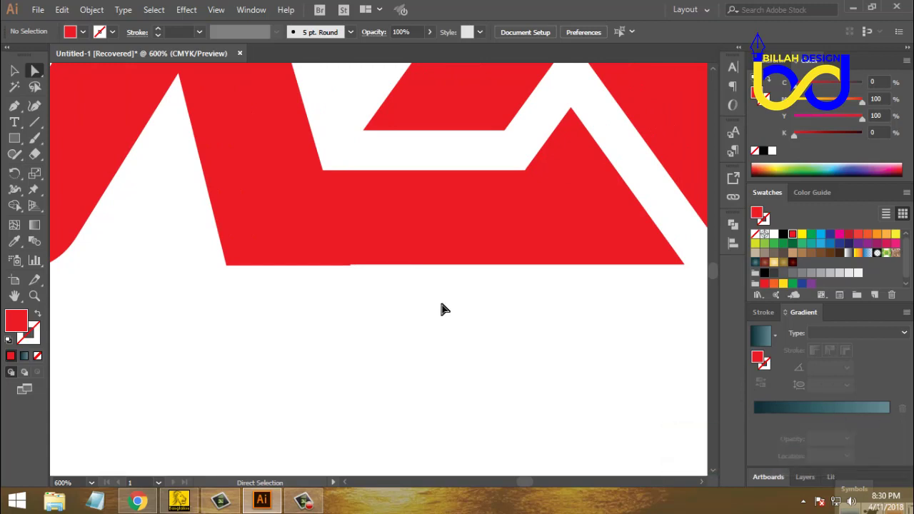
left_click_drag(435, 307, 413, 329)
key("ctrl+plus")
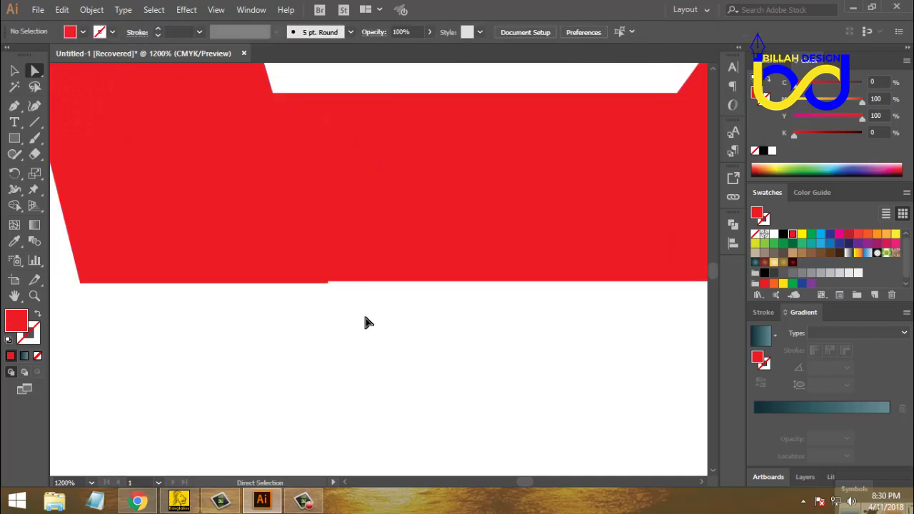
key("space")
left_click_drag(414, 310, 461, 357)
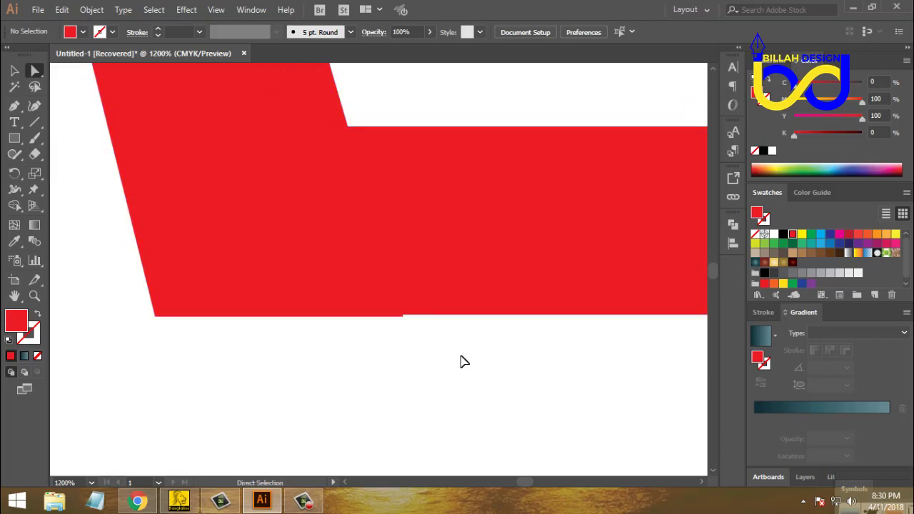
key("ctrl+minus")
key("ctrl+plus")
key("ctrl+plus")
key("ctrl+plus")
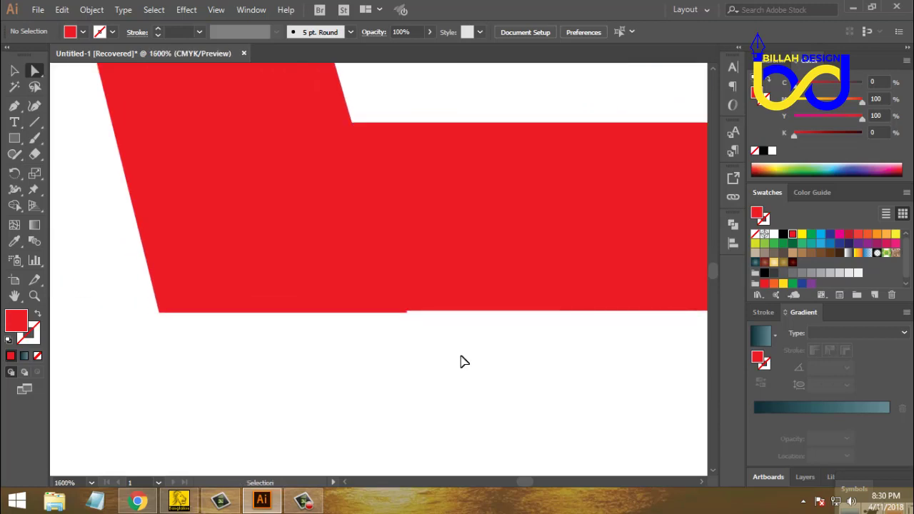
key("space")
left_click_drag(463, 361, 500, 367)
Step: Try to pull the anchor point at the notch in the red shape's bottom edge downward
left_click(527, 313)
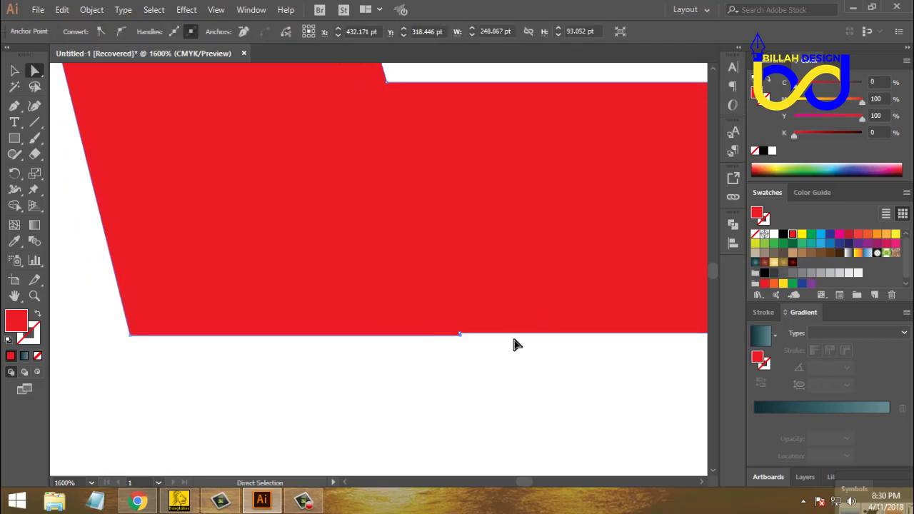
left_click(460, 333)
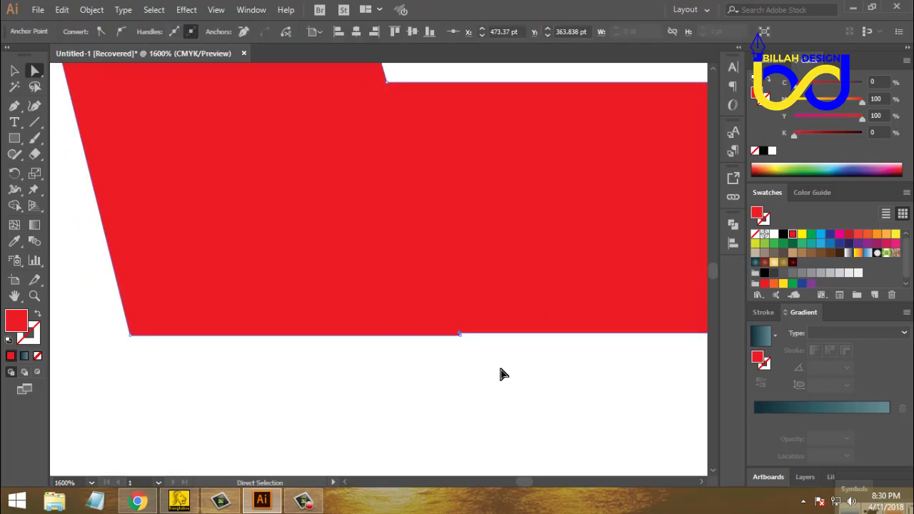
left_click_drag(461, 340, 461, 353)
left_click(459, 333)
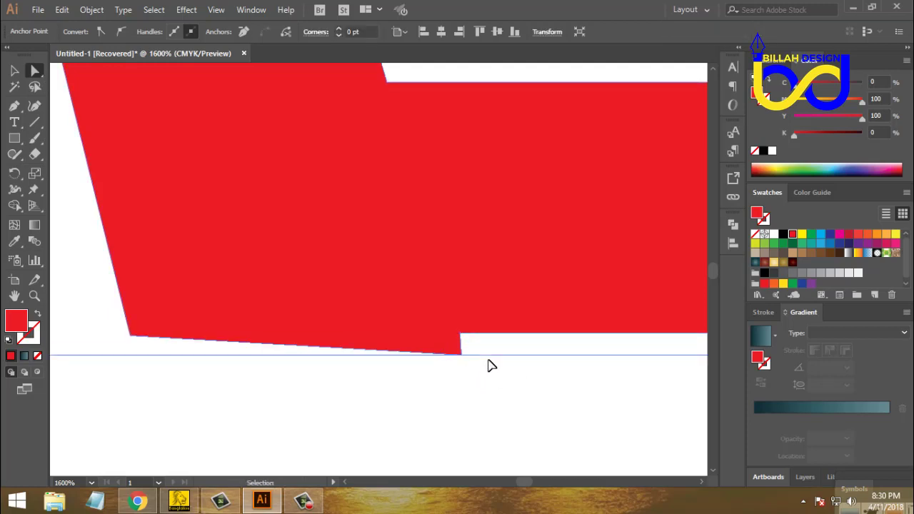
key("ctrl+z")
left_click(514, 383)
Step: Nudge the upper anchor point of the bottom-edge notch about 34 pt left, past the lower corner of the M's right leg
left_click(460, 334)
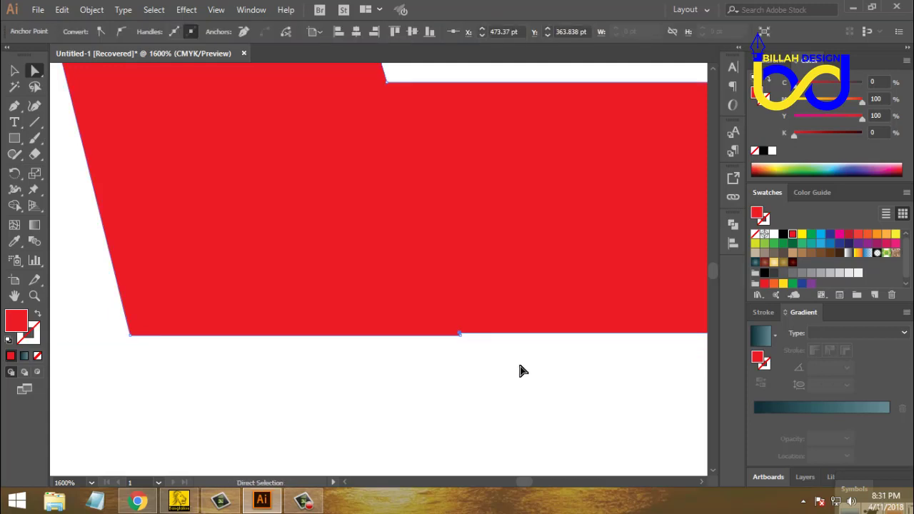
key("Left")
key("Left")
key("Left")
key("Left")
key("Left")
key("Left")
key("Left")
key("Left")
key("Left")
key("Left")
key("Left")
key("Left")
key("Left")
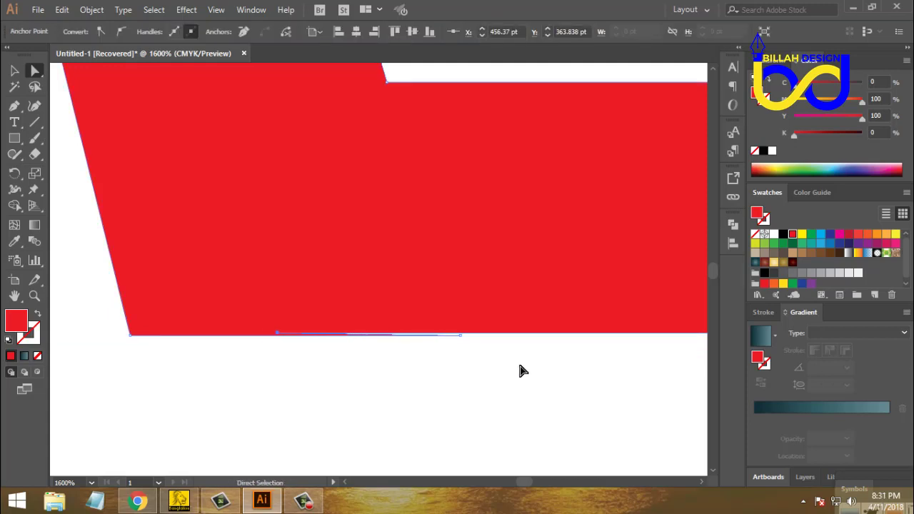
key("Left")
key("Left")
key("Left")
key("Left")
key("Left")
key("Left")
key("Left")
key("Left")
key("Left")
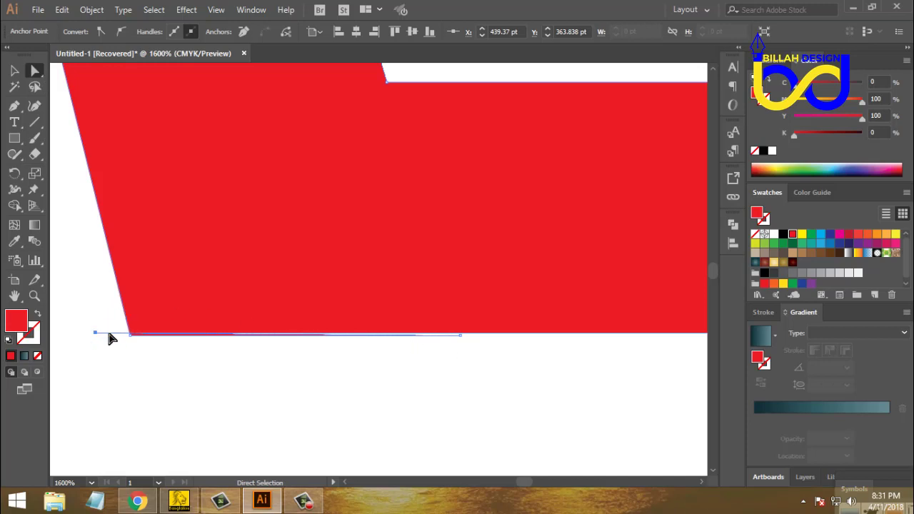
Step: Divide the red shape with Pathfinder and delete the thin slivers below and beside the M leg's bottom edge
left_click(734, 224)
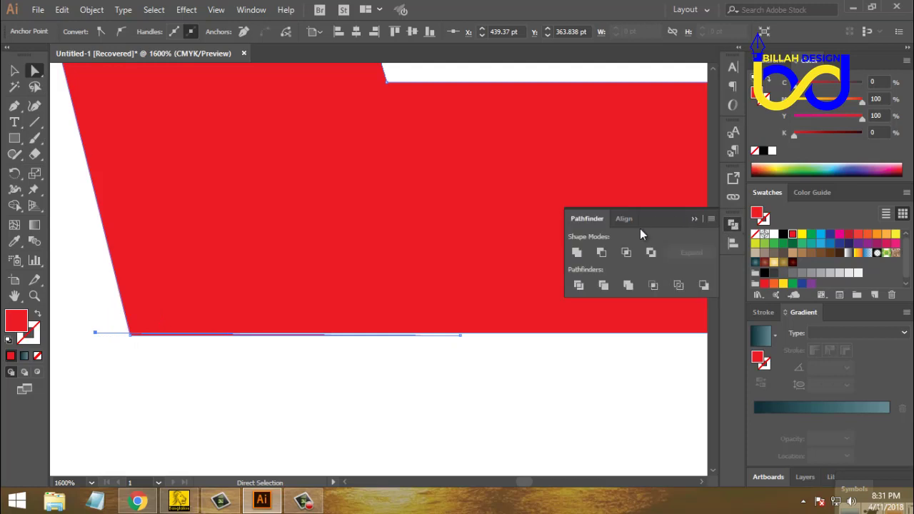
left_click(579, 285)
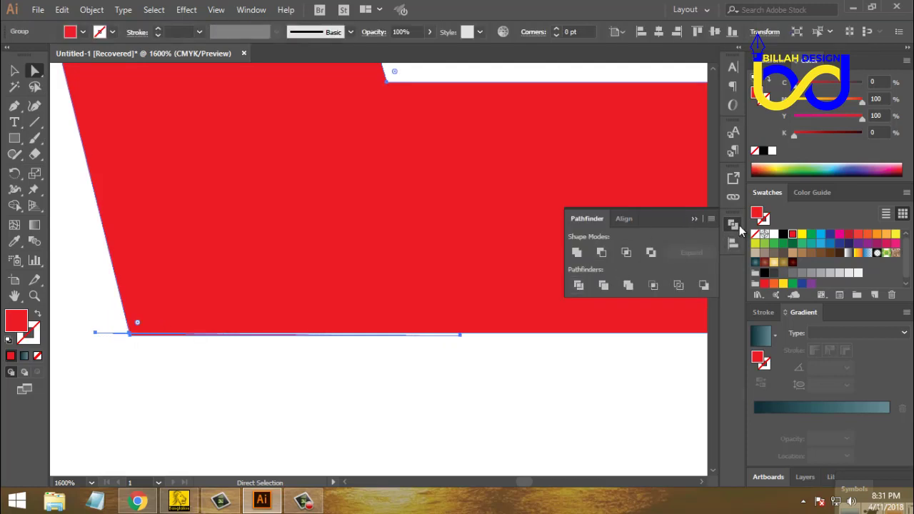
left_click(739, 227)
left_click(264, 370)
left_click_drag(215, 338, 232, 390)
key("Delete")
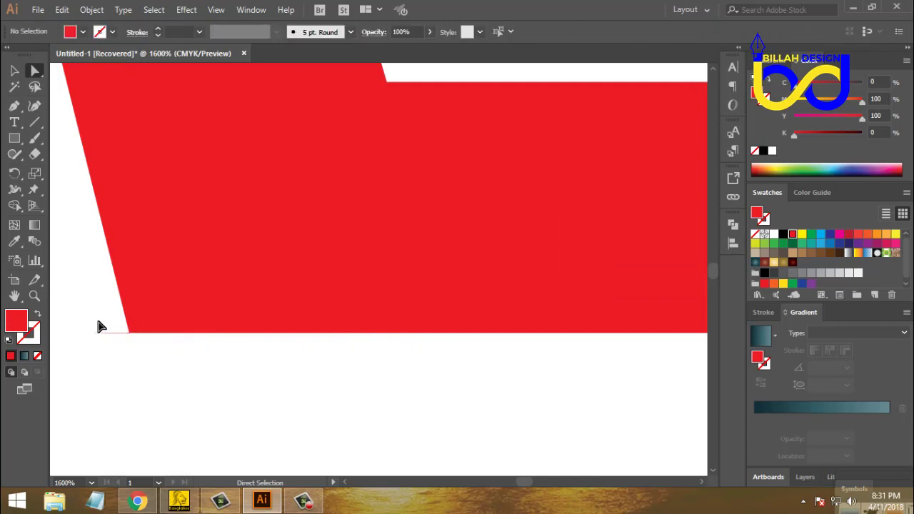
left_click_drag(96, 320, 118, 355)
key("Delete")
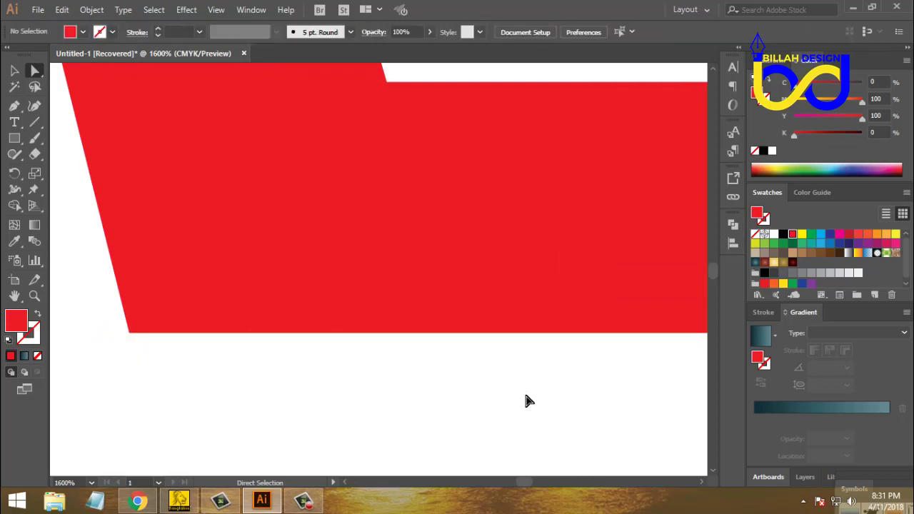
Step: Compare the cleaned-up red MA lettering with the gradient SMA logo, focusing on how the S joins the M
key("ctrl+minus")
key("ctrl+minus")
key("ctrl+minus")
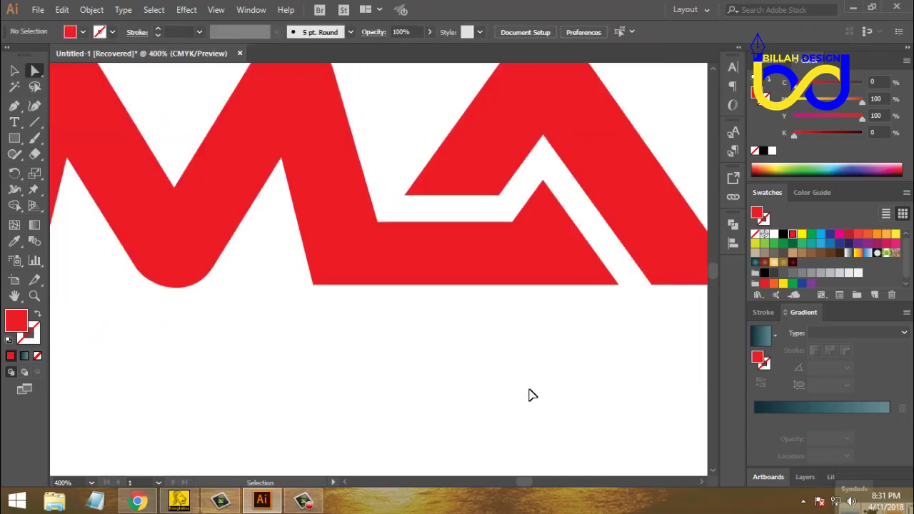
key("ctrl+minus")
key("ctrl+minus")
key("ctrl+minus")
left_click_drag(416, 330, 460, 389)
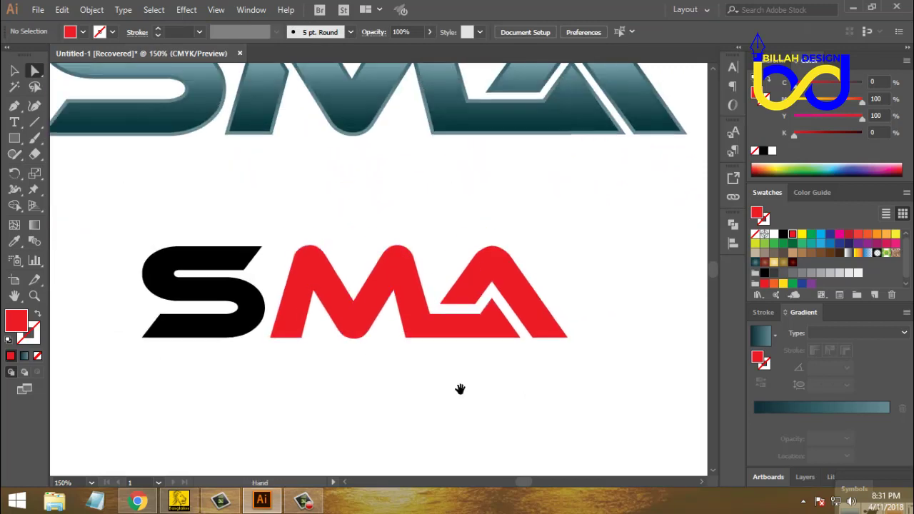
key("ctrl+minus")
key("ctrl+plus")
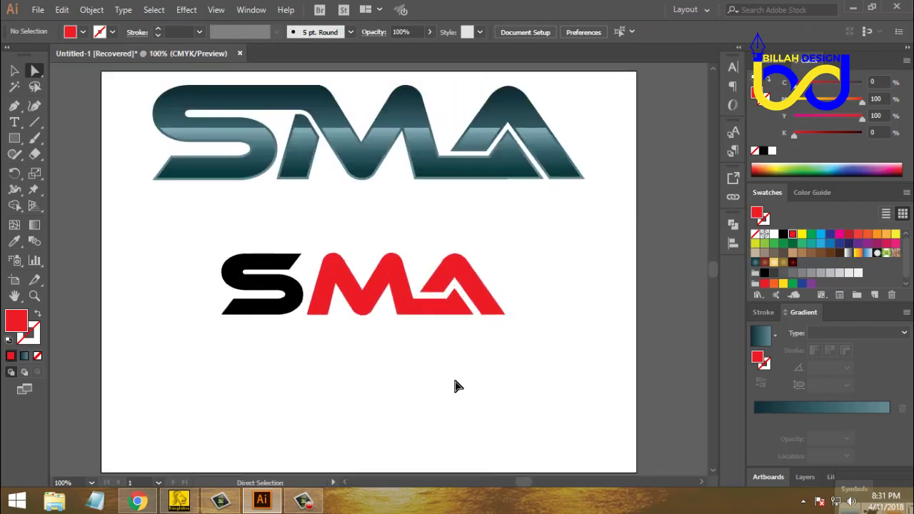
mouse_move(453, 374)
left_mouse_down()
mouse_move(467, 371)
mouse_move(445, 362)
left_mouse_up()
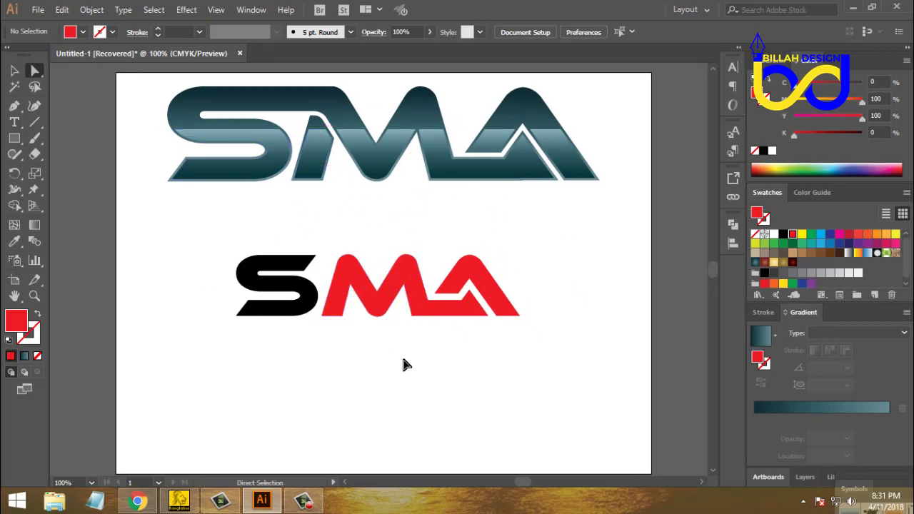
left_click_drag(405, 355, 434, 361)
key("ctrl+plus")
key("ctrl+plus")
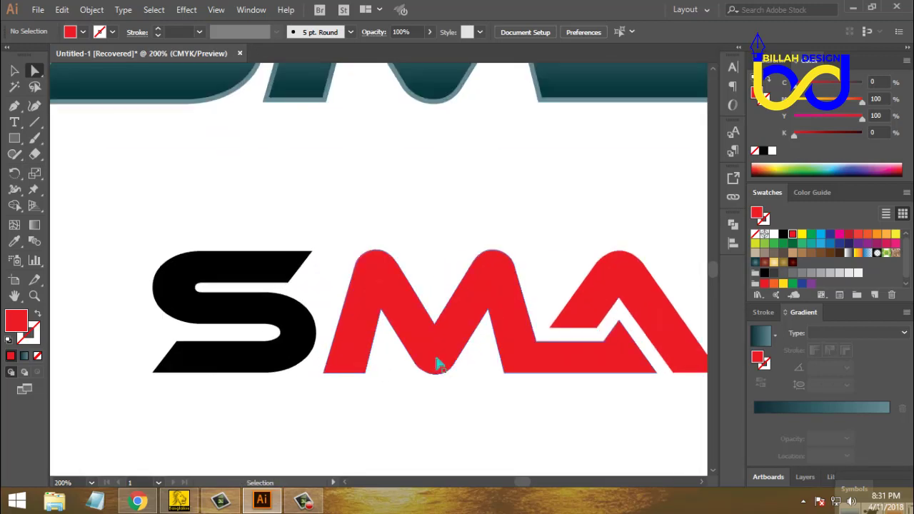
left_click_drag(439, 392, 417, 376)
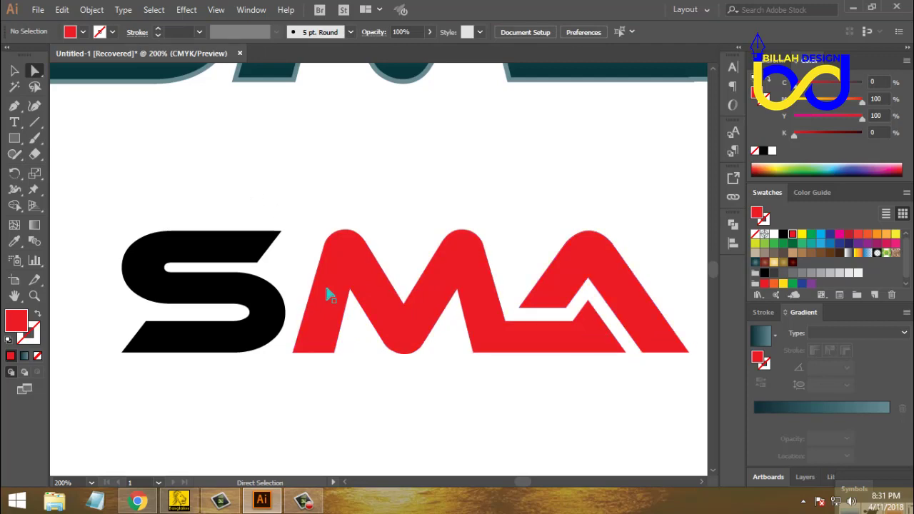
left_click_drag(443, 380, 425, 372)
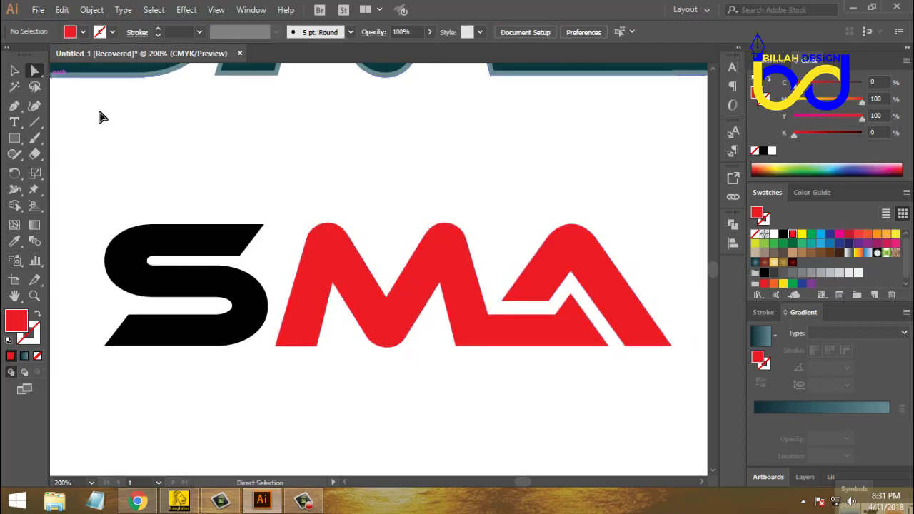
Step: Try to stretch the inner corner point of the M's left leg up and left toward the end of the S's top arm
left_click(333, 282)
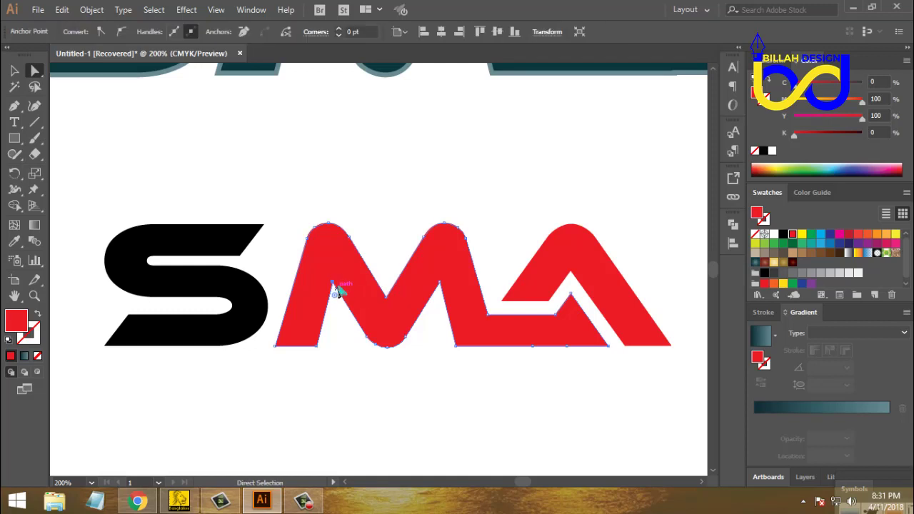
left_click_drag(333, 283, 264, 173)
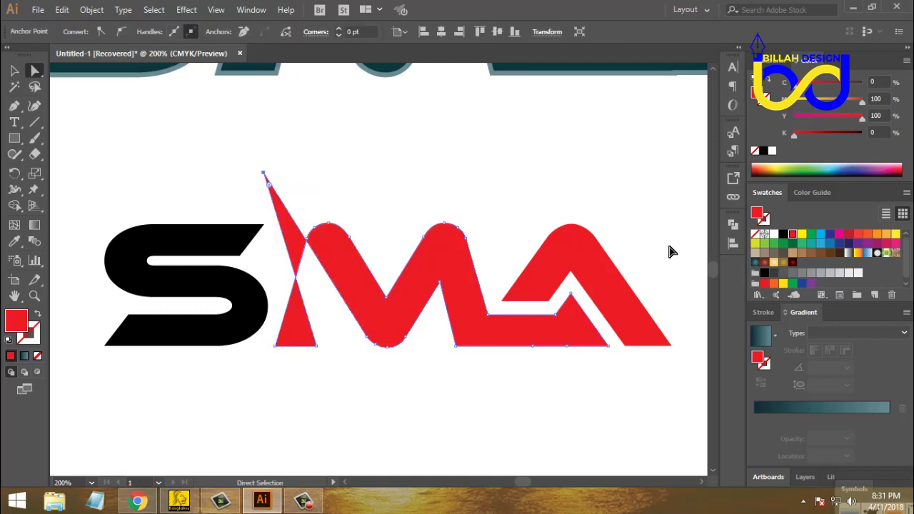
key("ctrl+minus")
key("ctrl+minus")
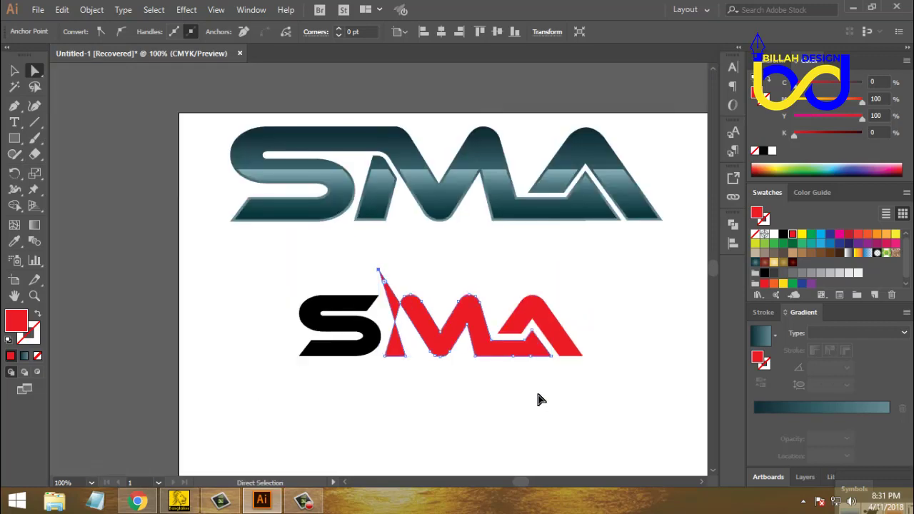
left_click_drag(510, 390, 482, 386)
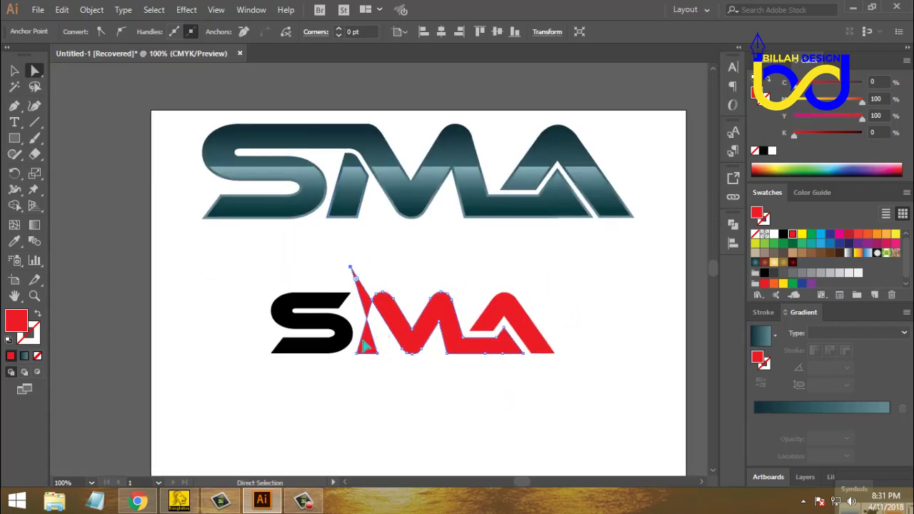
key("v")
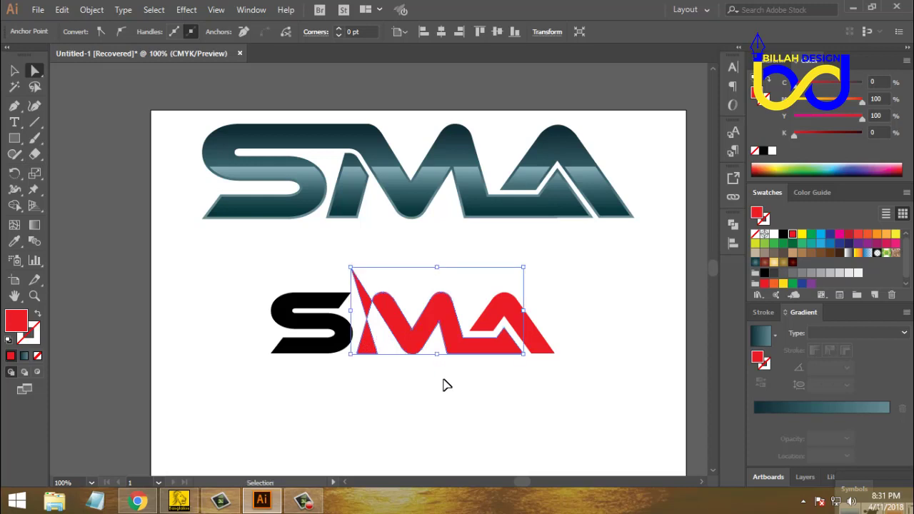
key("ctrl+z")
left_click(471, 415)
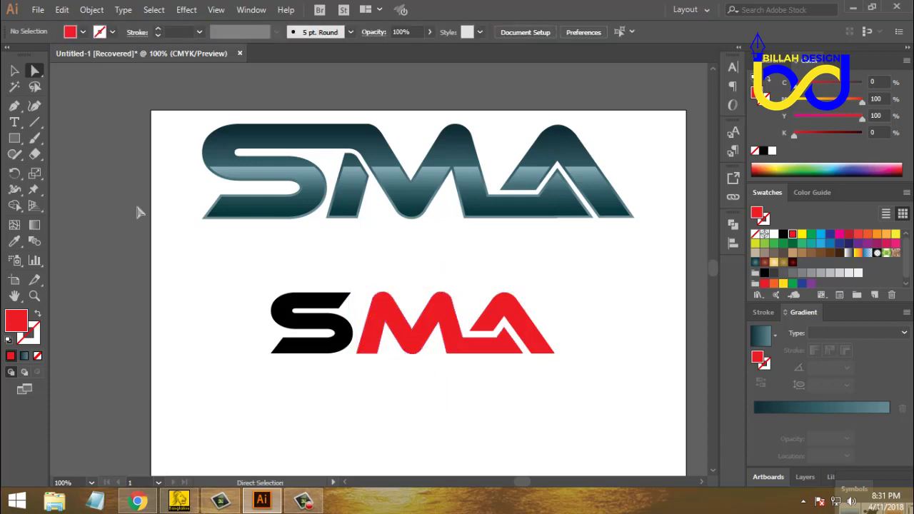
Step: Draw a diagonal line across the M's left leg and divide the red shape along it with Pathfinder
left_click(34, 123)
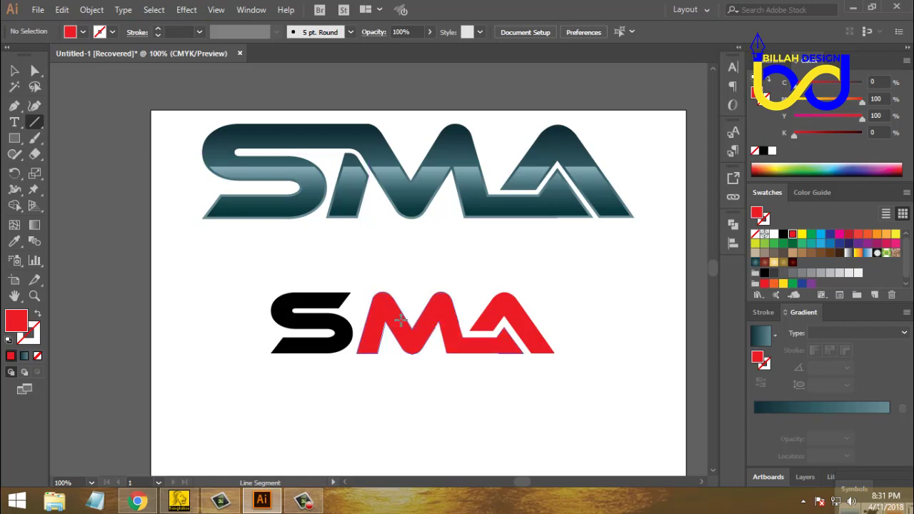
mouse_move(365, 300)
left_mouse_down()
mouse_move(402, 327)
mouse_move(391, 342)
left_mouse_up()
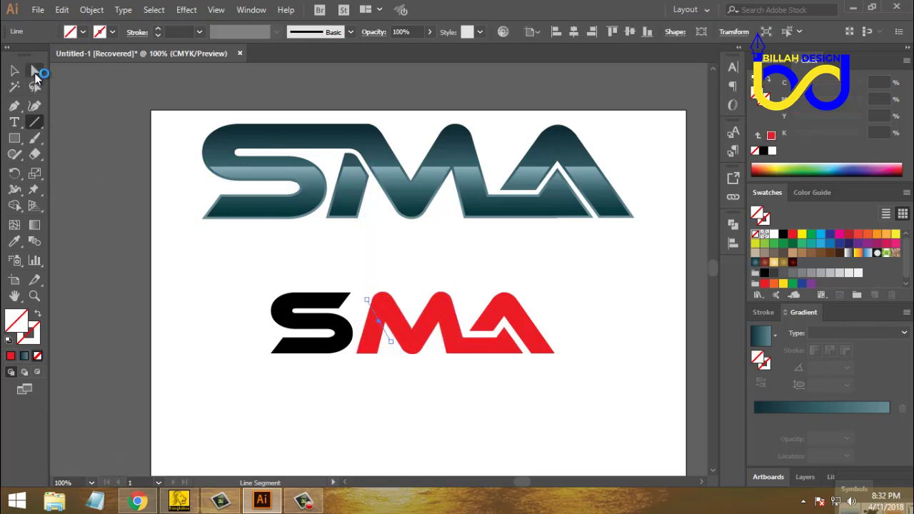
left_click(34, 70)
left_click(409, 385)
left_click_drag(398, 272, 371, 346)
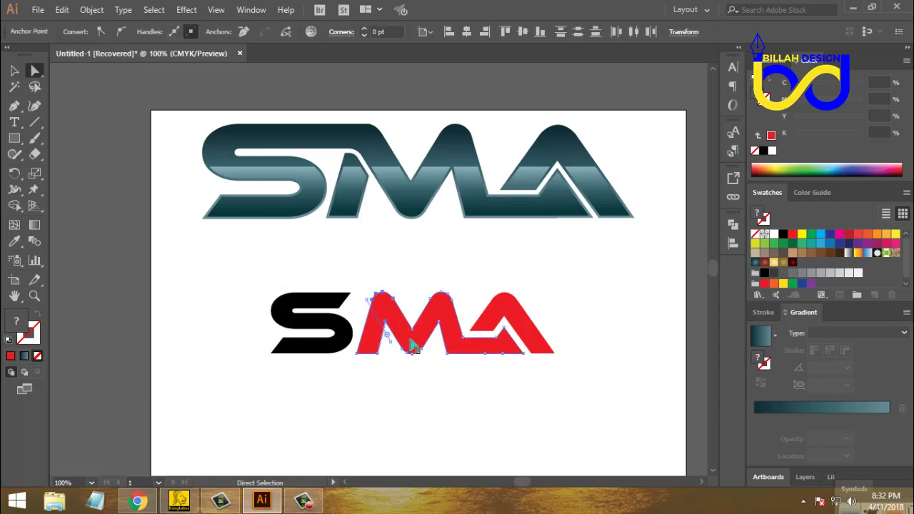
left_click(735, 227)
left_click(578, 285)
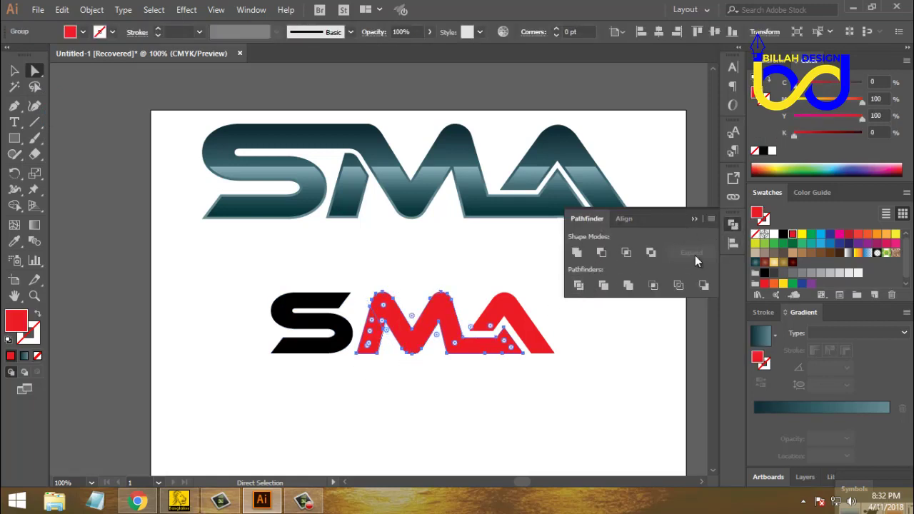
left_click(734, 230)
left_click(404, 362)
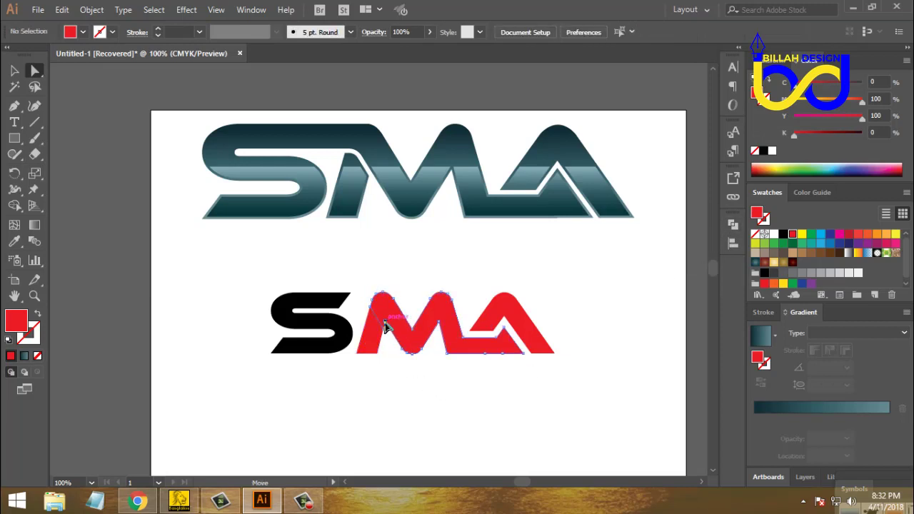
Step: Pull the inner corner point of the M's left leg diagonally up beyond the leg's outer edge and divide the red shape with Pathfinder
left_click_drag(384, 326, 347, 266)
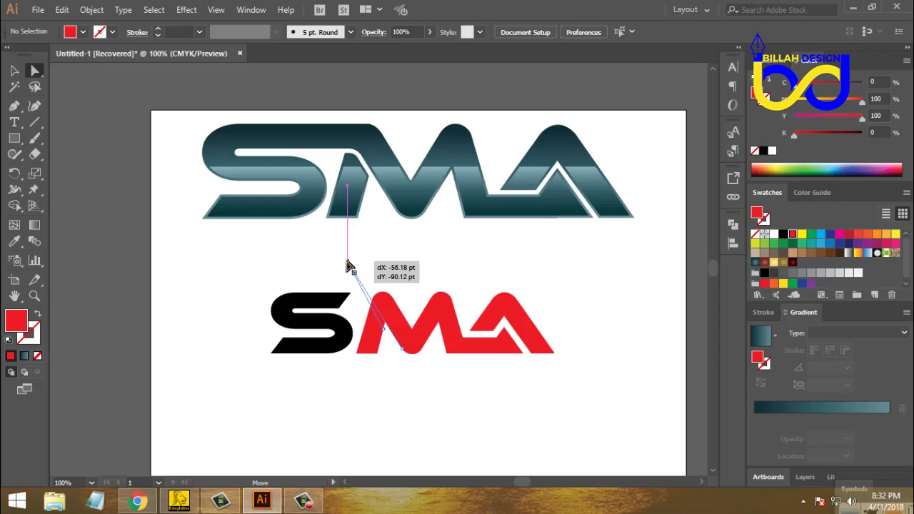
left_click_drag(348, 265, 347, 264)
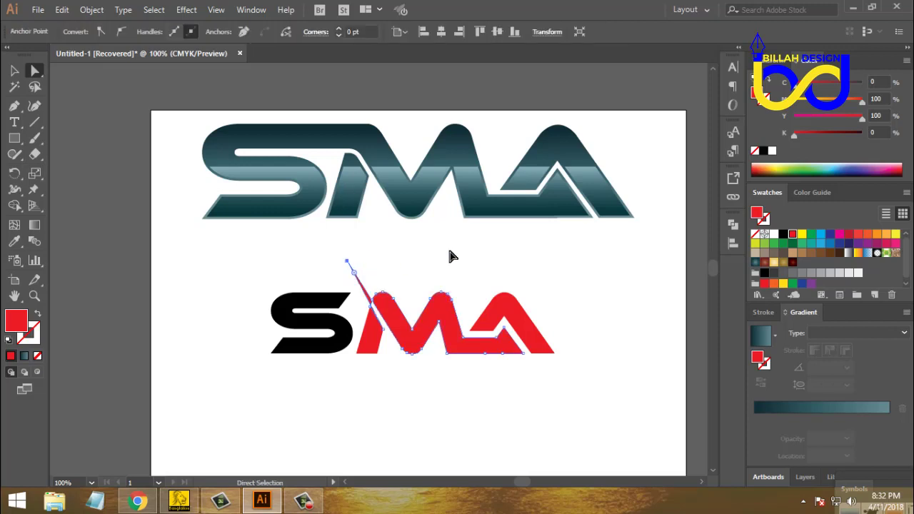
left_click(733, 230)
left_click(579, 285)
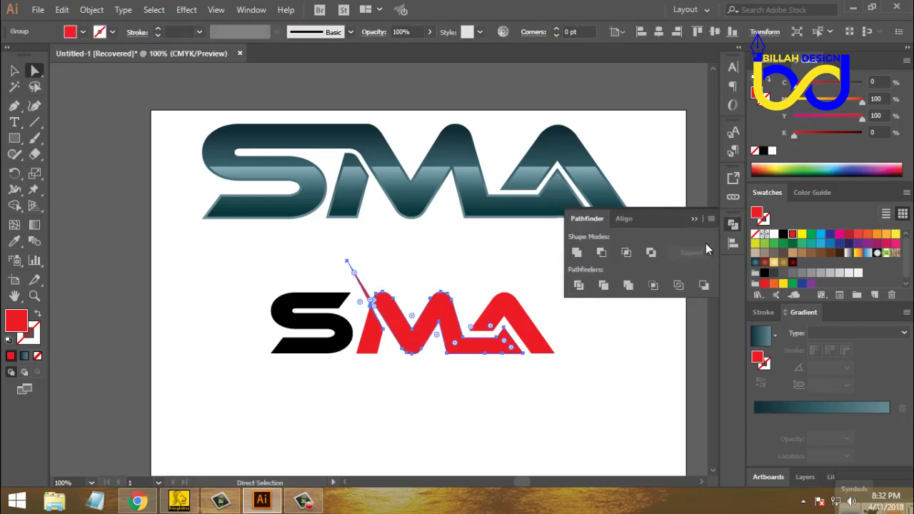
left_click(732, 227)
left_click(425, 437)
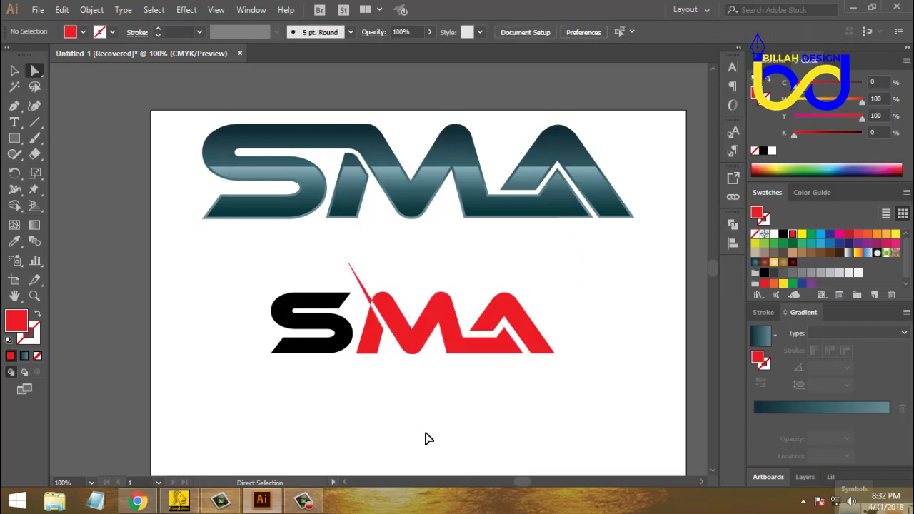
Step: Delete the divided red spike and the leftover piece in the diagonal gap between the M's left leg and its body
key("ctrl+equal")
key("ctrl+equal")
left_click(367, 397)
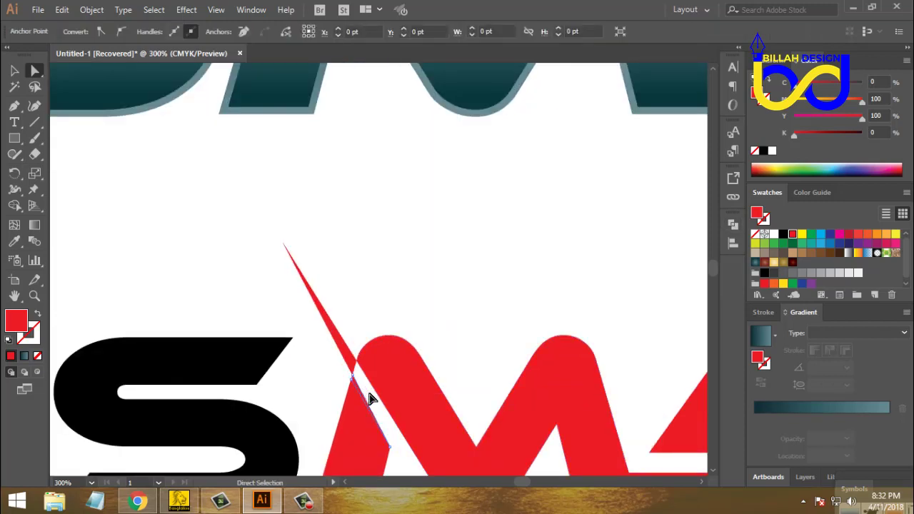
key("Delete")
left_click(349, 358)
key("Delete")
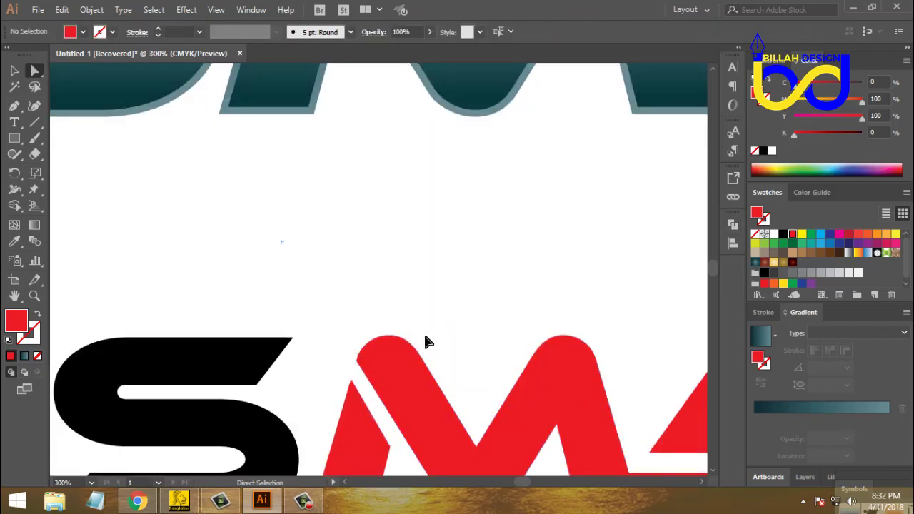
key("ctrl+1")
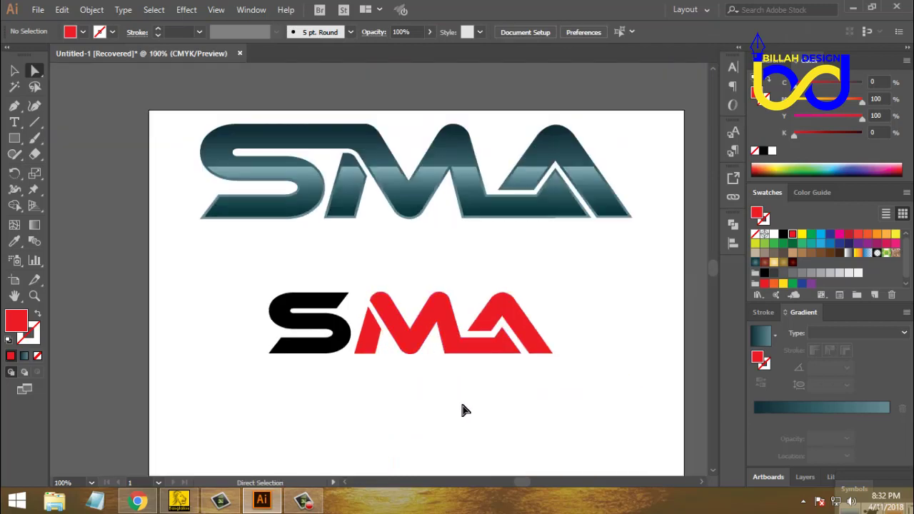
Step: Nudge the black S horizontally toward the M until it nearly touches the bottom of the M's left leg
left_click(14, 70)
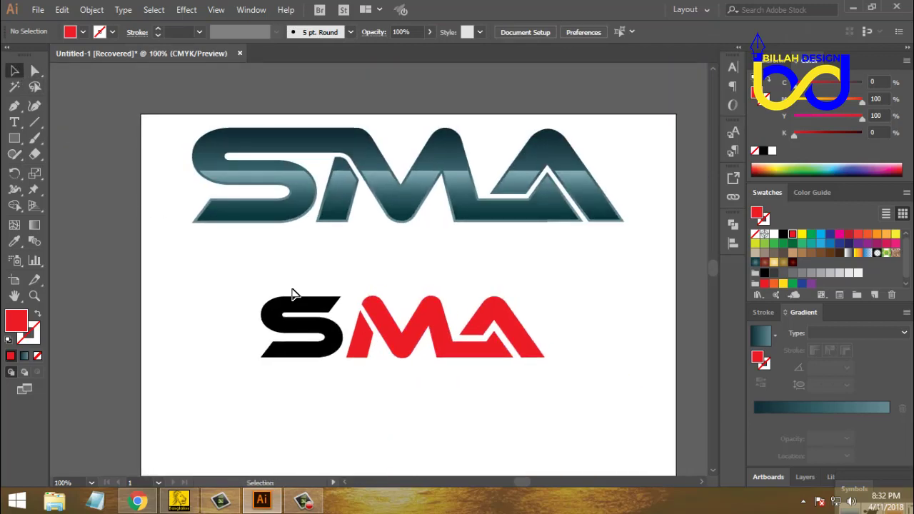
left_click(294, 298)
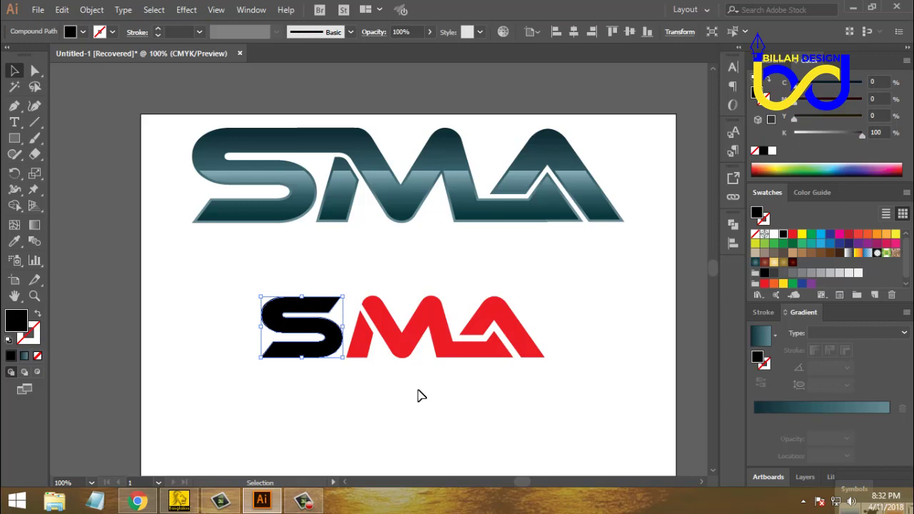
key("Right")
key("Right")
key("Right")
key("Right")
key("Right")
key("Right")
key("Right")
left_click(219, 273)
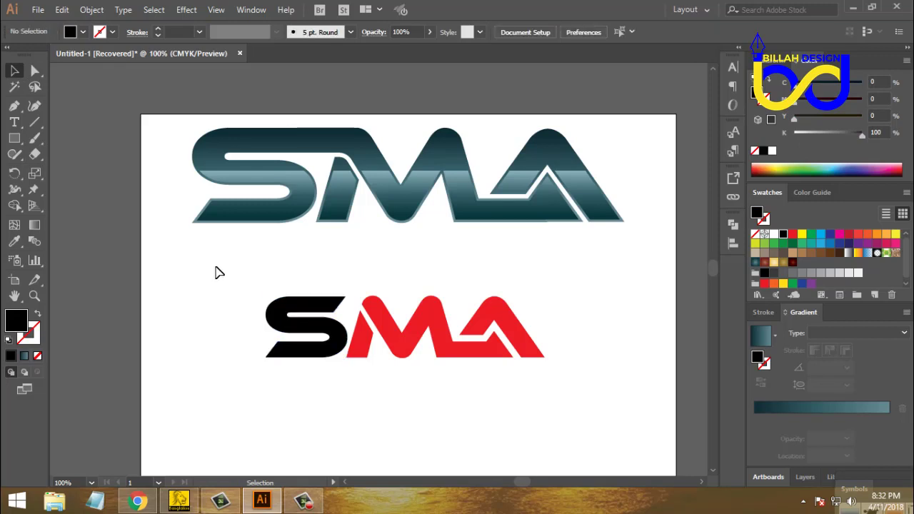
Step: Lengthen the S's top arm by moving its two end points horizontally until the arm overlaps the M's rounded top
key("ctrl+equal")
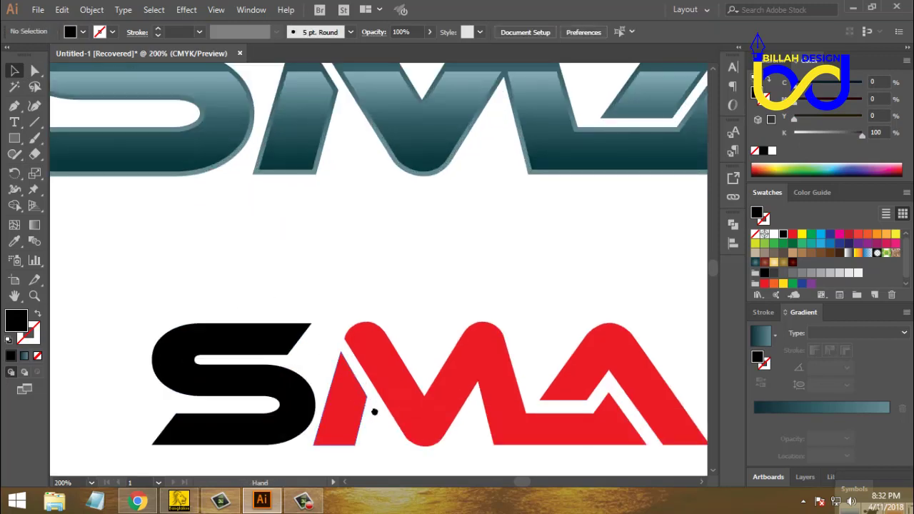
left_click(35, 71)
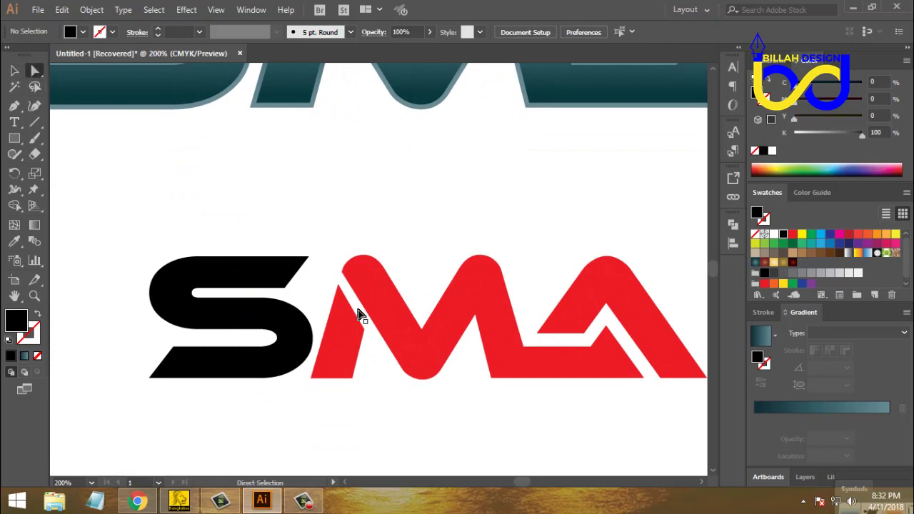
left_click(299, 281)
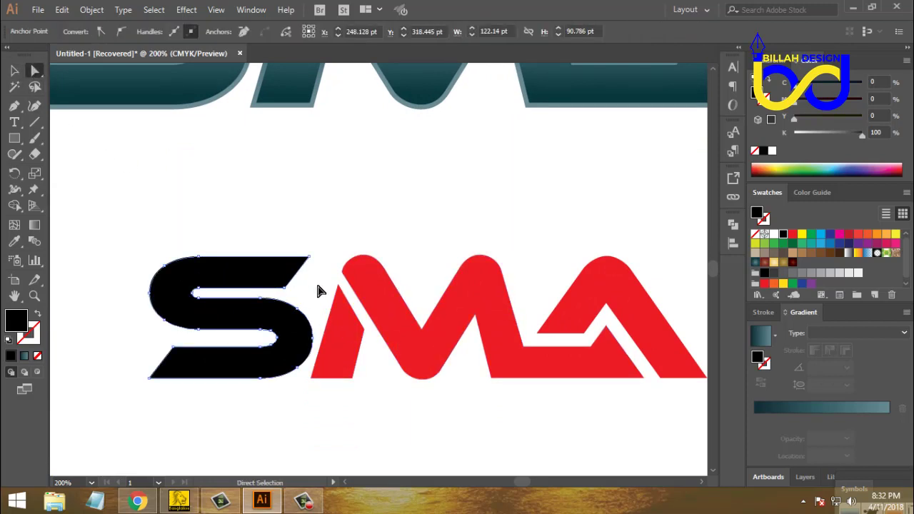
key("Right")
key("Right")
key("Right")
key("Right")
key("Right")
key("Right")
key("Right")
key("Right")
key("Right")
key("Right")
key("Right")
key("Right")
key("Right")
key("Right")
key("Right")
key("Right")
key("Right")
key("Right")
key("Right")
key("Right")
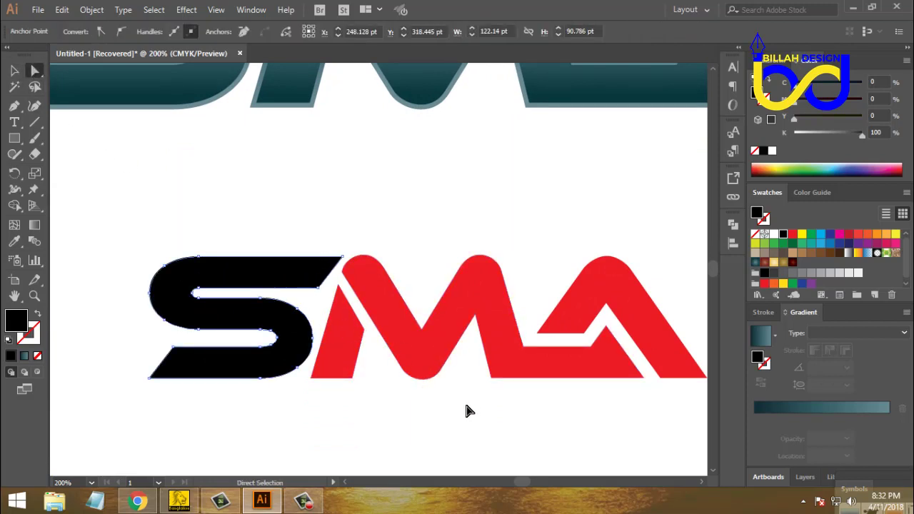
key("Right")
key("Right")
key("Right")
key("Right")
key("Right")
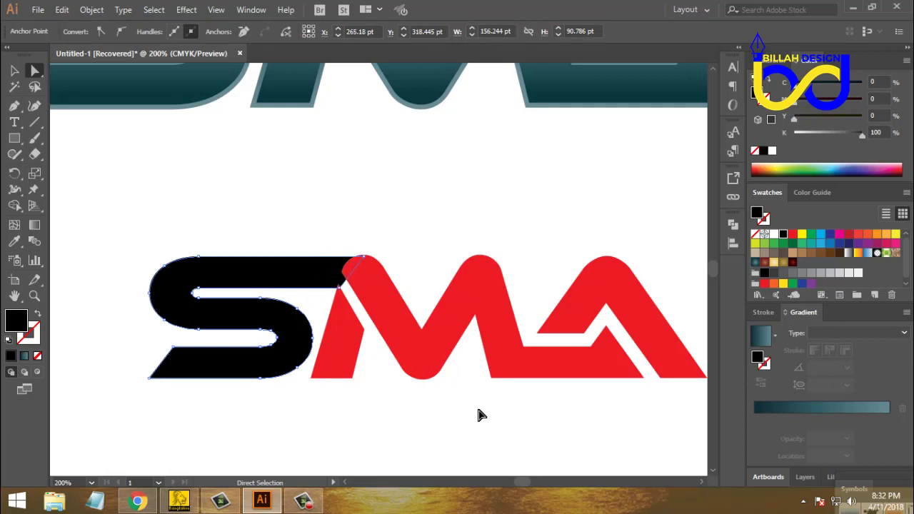
left_click(472, 411)
Step: Shift only the lower end point of the S's top arm horizontally into the M's diagonal stroke to close the notch
left_click(341, 296)
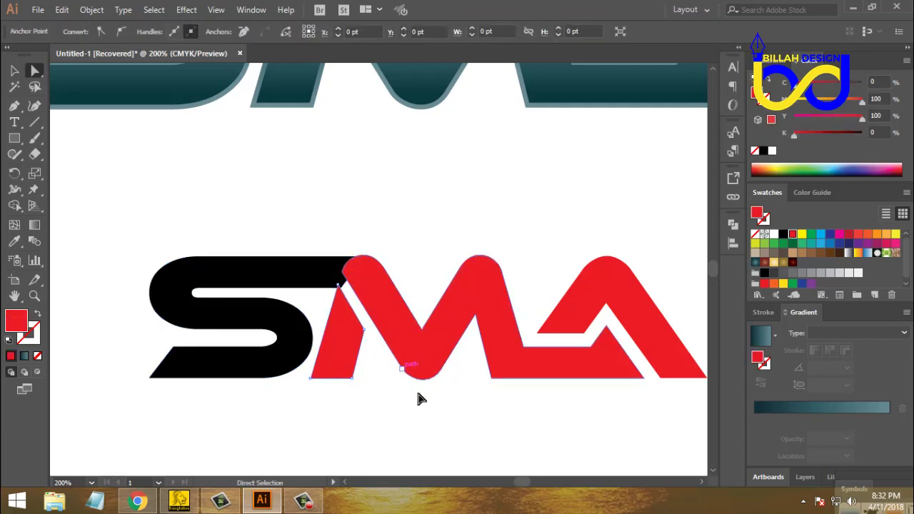
left_click(437, 422)
left_click(325, 275)
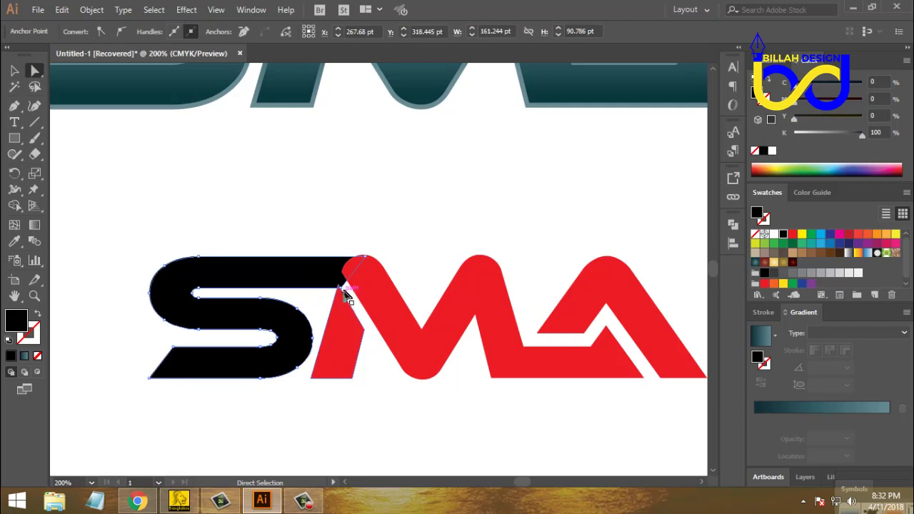
left_click_drag(343, 289, 336, 276)
key("Right")
key("Right")
key("Right")
key("Right")
key("Right")
key("Right")
key("Right")
key("Right")
key("Right")
key("Right")
key("Right")
key("Right")
key("Right")
key("Right")
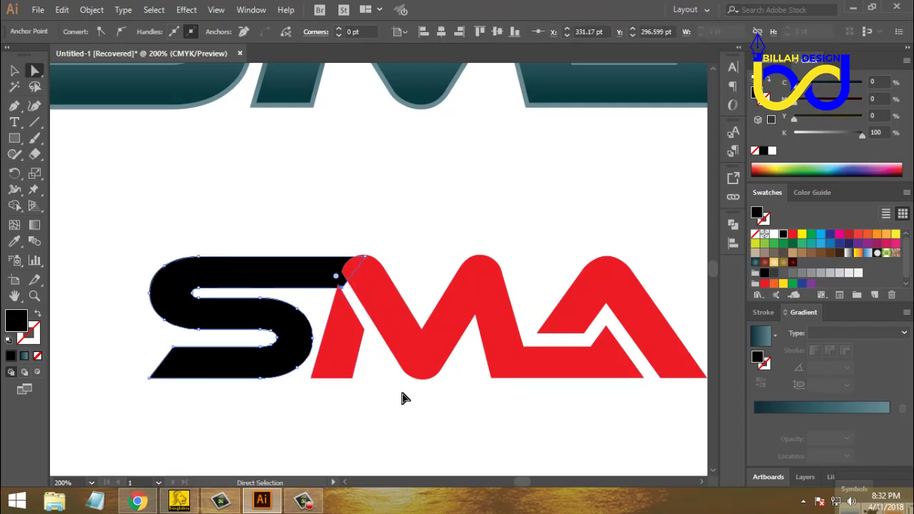
left_click(450, 412)
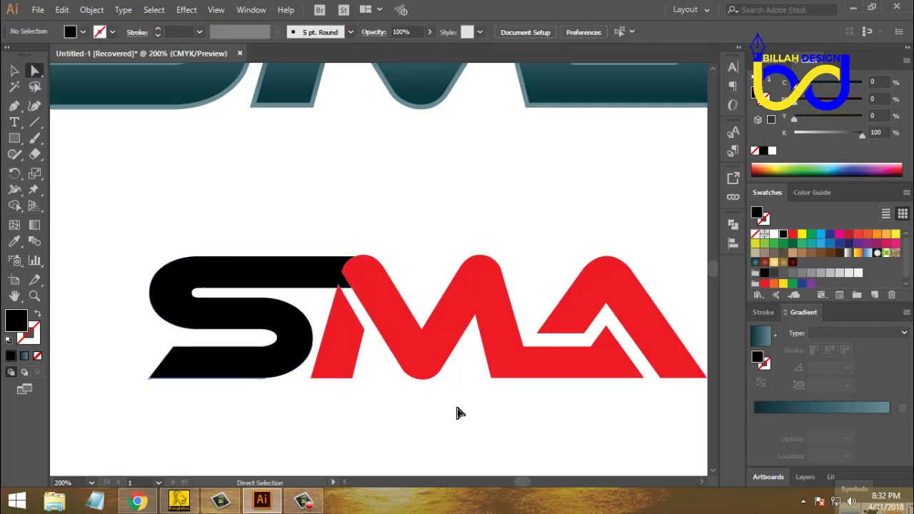
Step: Select the S and the joined MA shape and align their top edges
left_click_drag(418, 235, 426, 250)
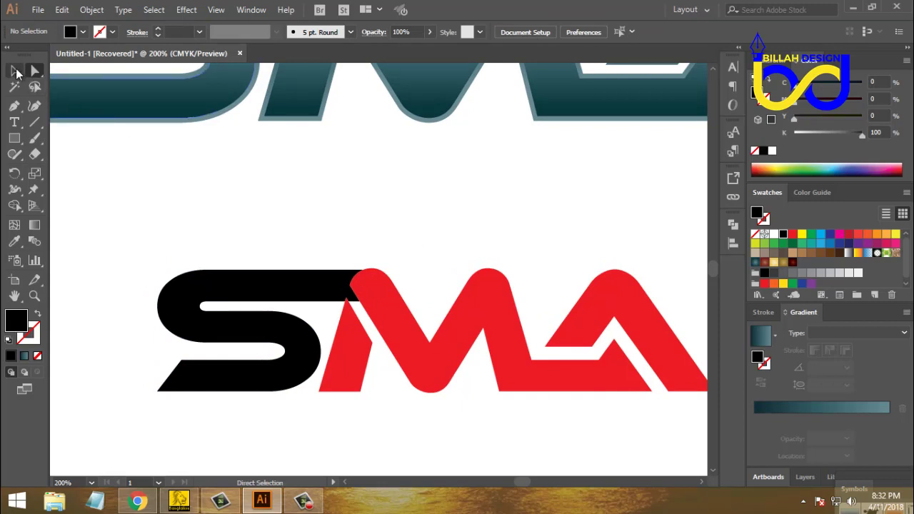
key("v")
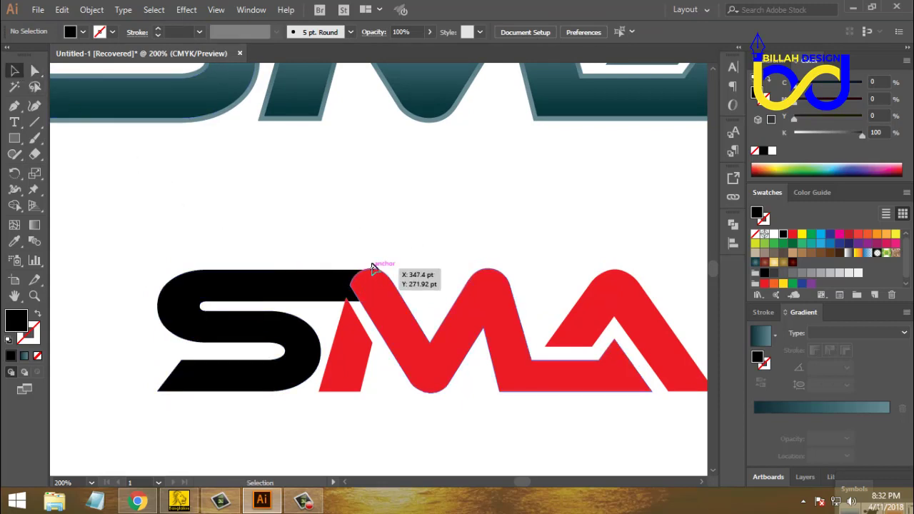
left_click_drag(279, 248, 379, 284)
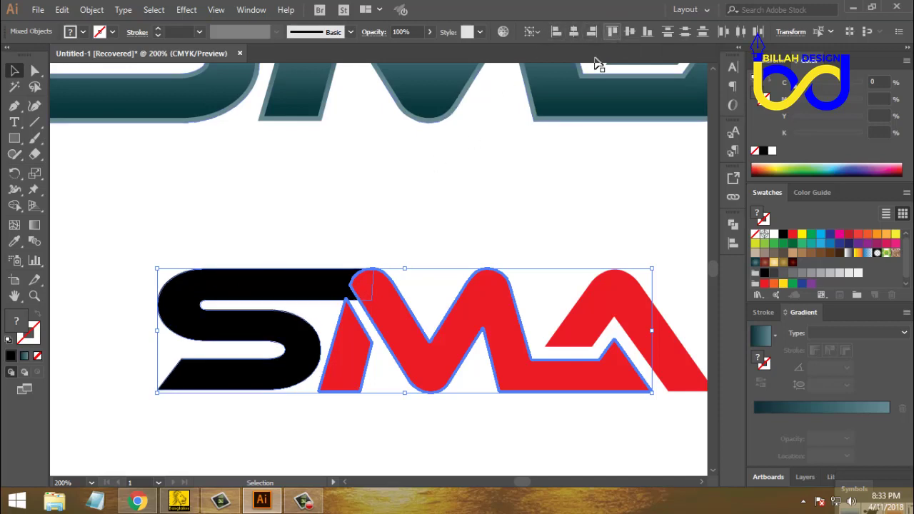
left_click(445, 269)
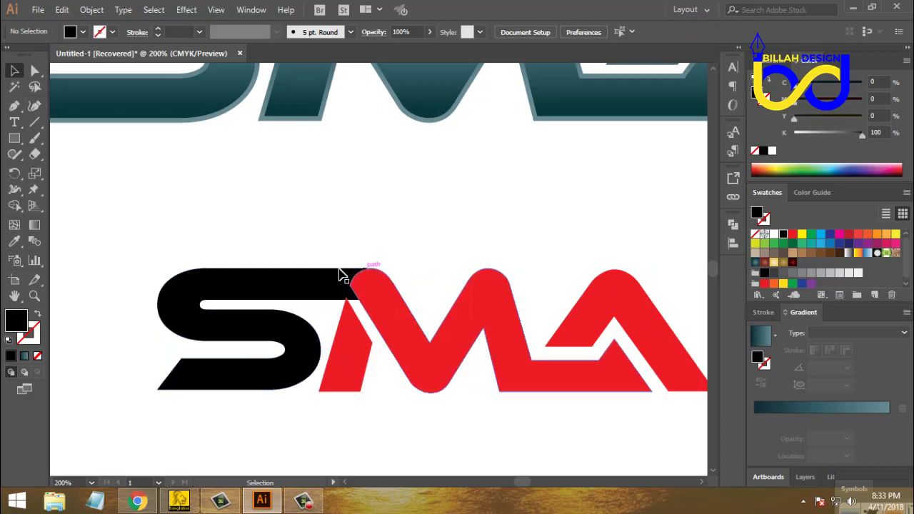
Step: Stretch the S downward so its bottom edge is level with the bottom of the M's left leg
left_click_drag(421, 404, 424, 395)
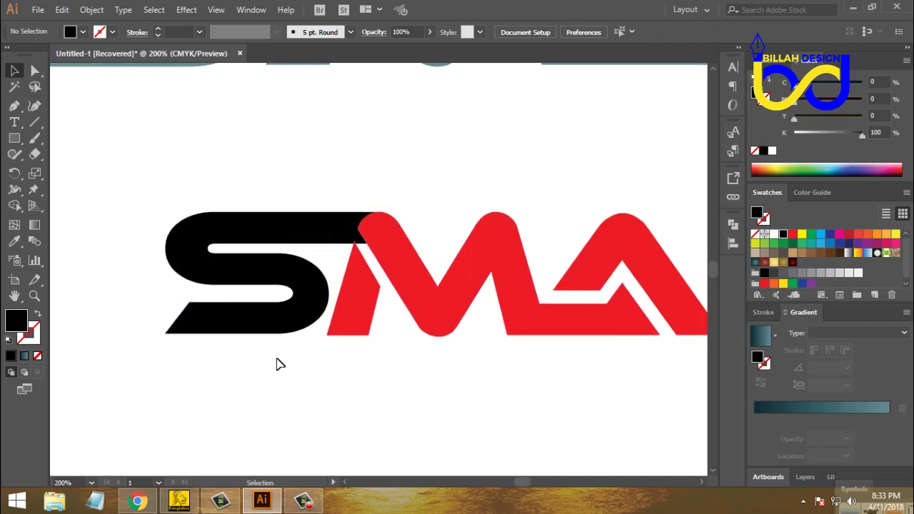
left_click_drag(280, 364, 337, 317)
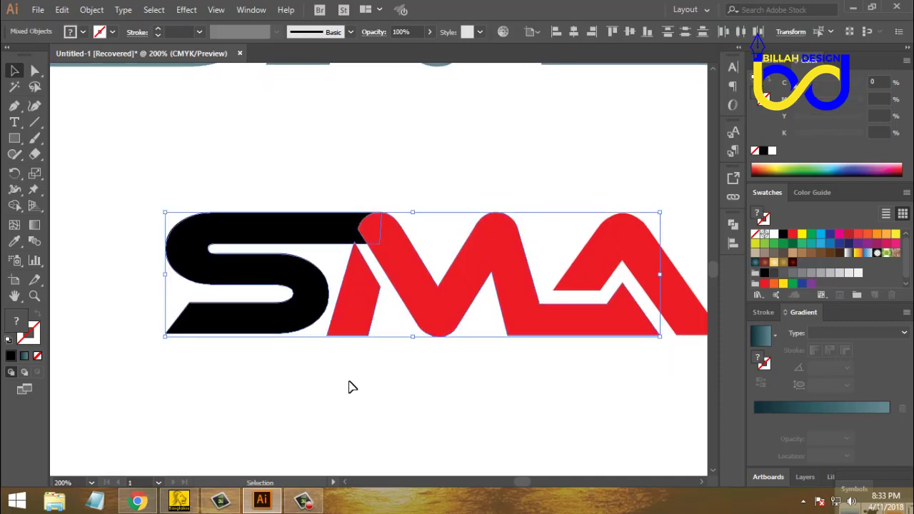
left_click_drag(349, 387, 377, 385)
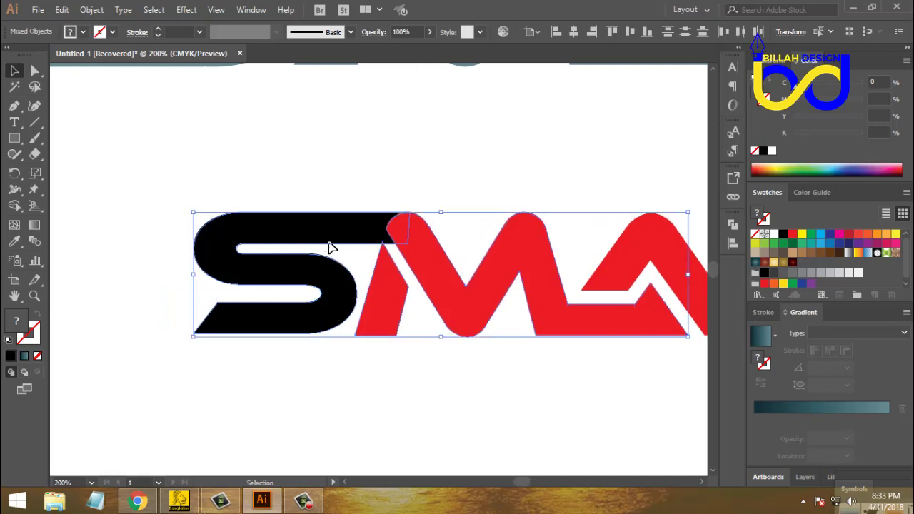
left_click_drag(356, 382, 394, 377)
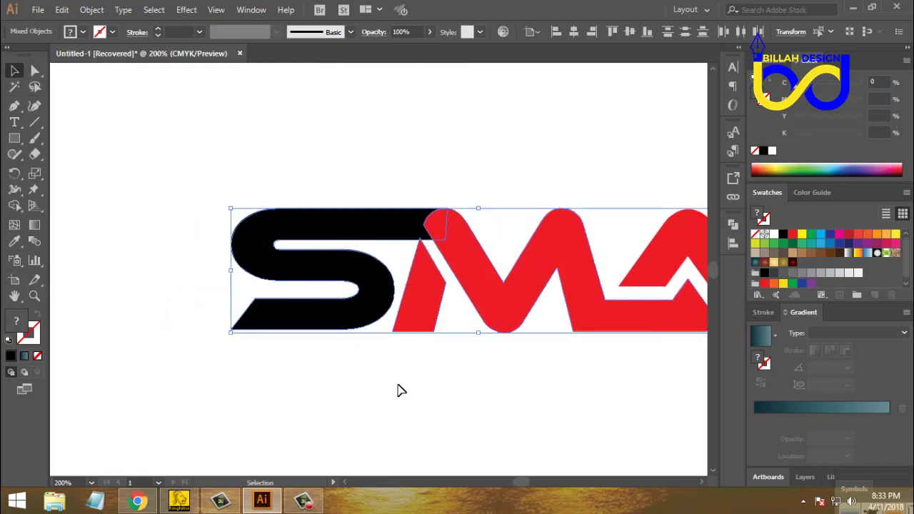
left_click(394, 379)
left_click(359, 318)
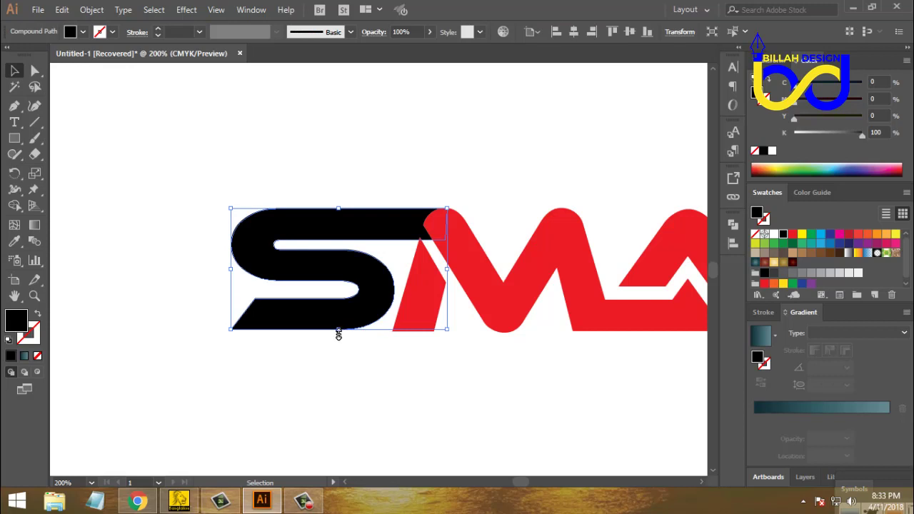
key("ctrl+plus")
left_click_drag(419, 375, 362, 338)
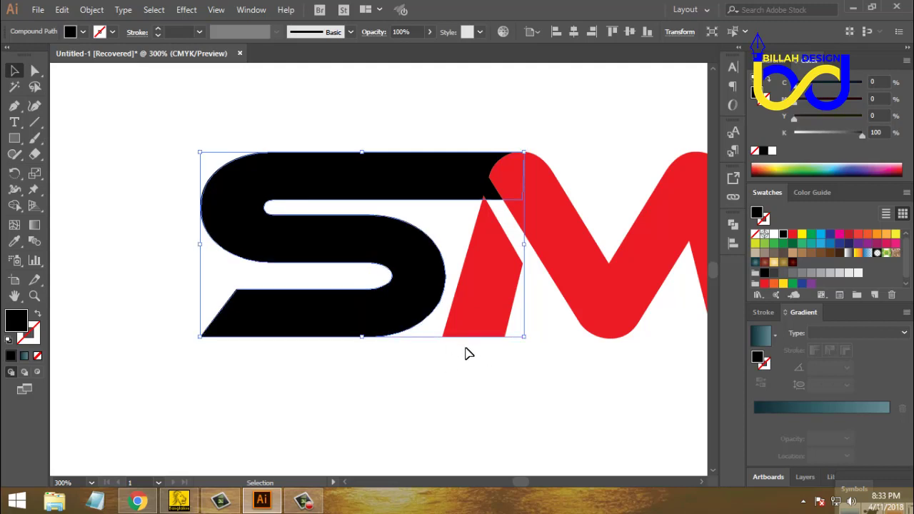
left_click(499, 396)
left_click_drag(576, 385, 540, 392)
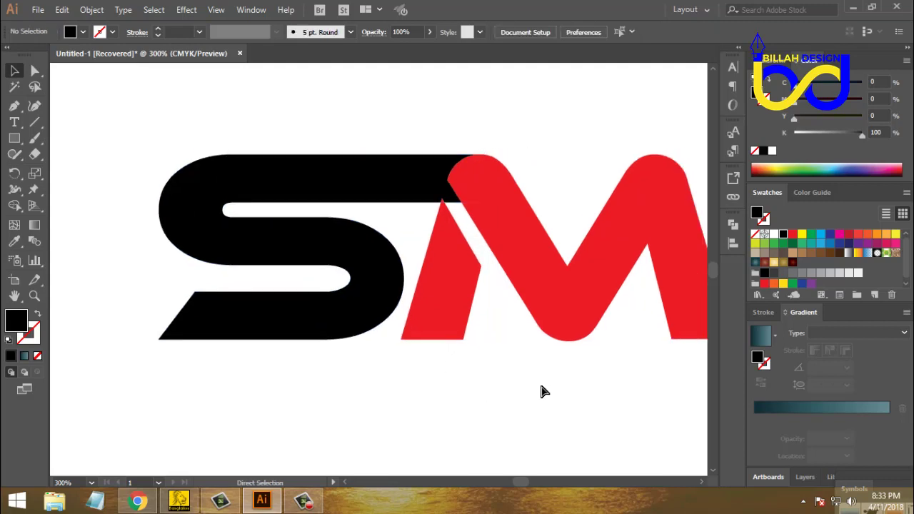
Step: Select the overlapping S and M shapes and unite them with Pathfinder into one red shape
key("ctrl+minus")
key("ctrl+minus")
key("ctrl+minus")
left_click_drag(548, 361, 545, 376)
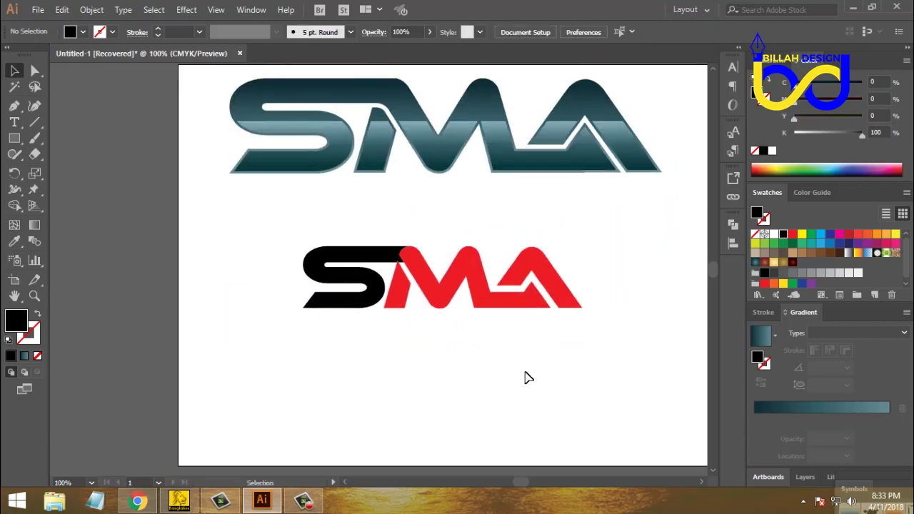
left_click(34, 70)
left_click_drag(440, 240, 386, 254)
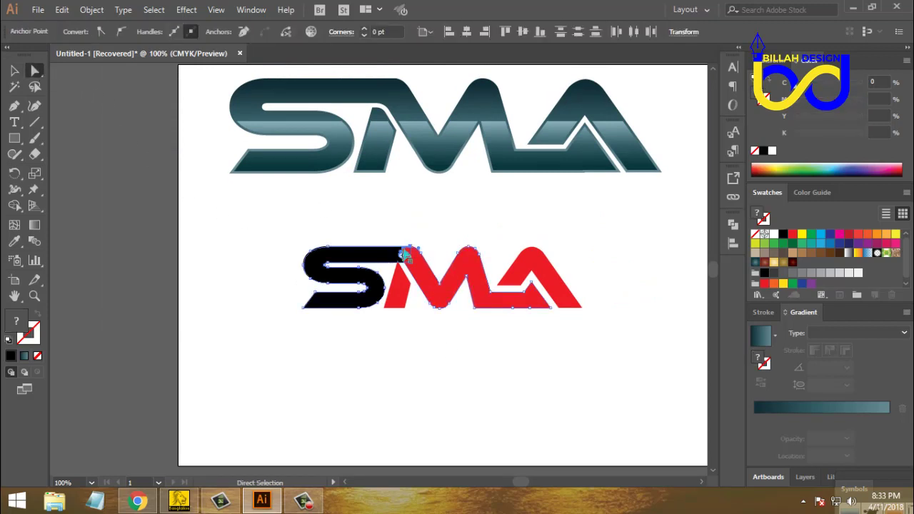
left_click(732, 224)
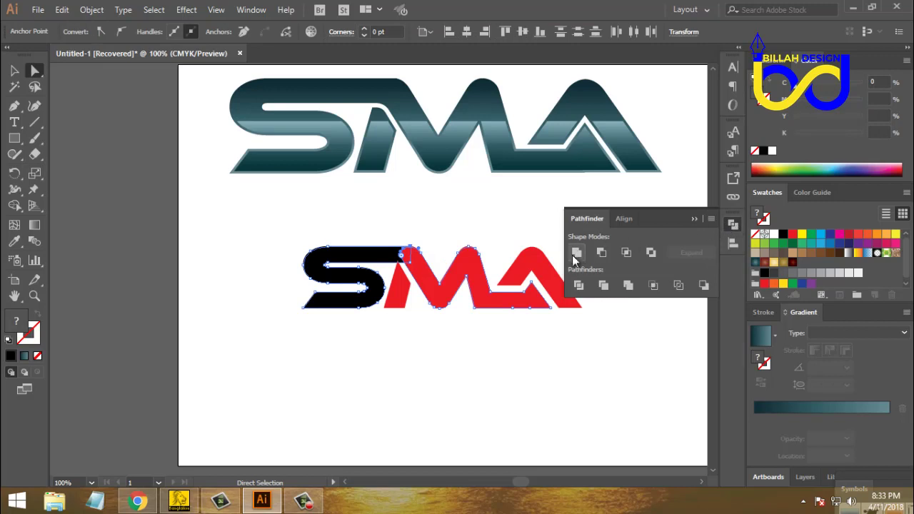
left_click(577, 252)
left_click(714, 232)
left_click(732, 224)
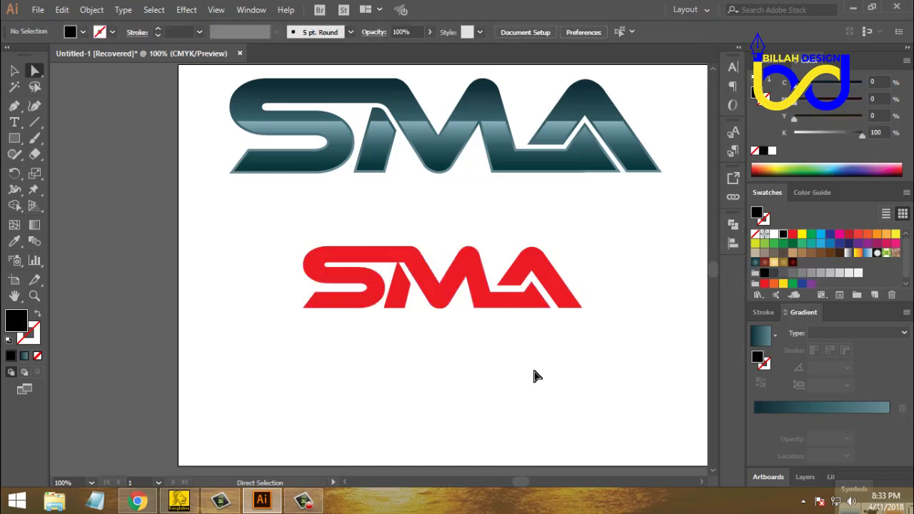
key("ctrl+plus")
key("ctrl+plus")
key("ctrl+plus")
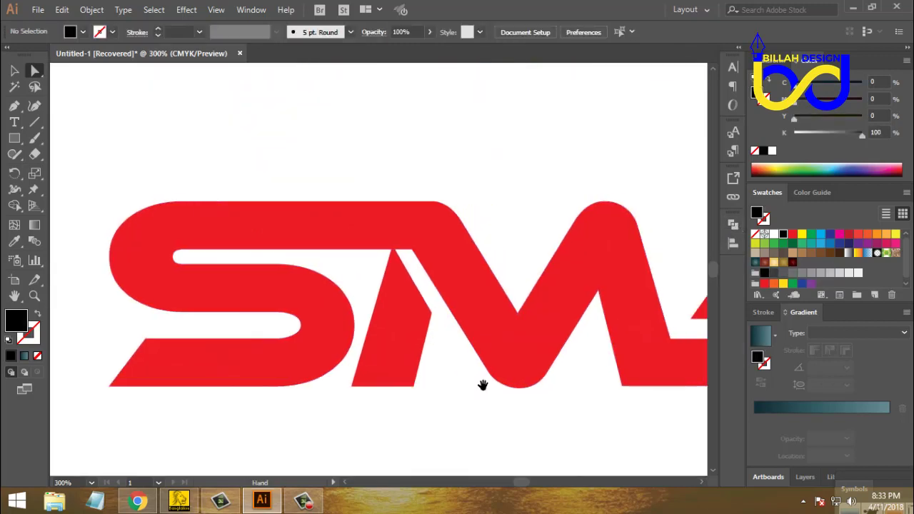
Step: Round the inner corner where the underside of the S's top arm meets the M's diagonal stroke
left_click(415, 254)
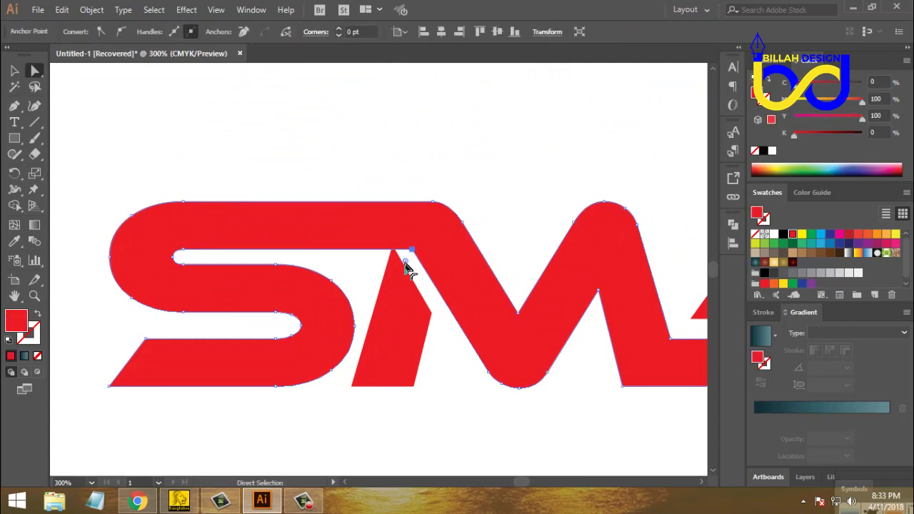
left_click_drag(405, 266, 387, 301)
left_click(492, 417)
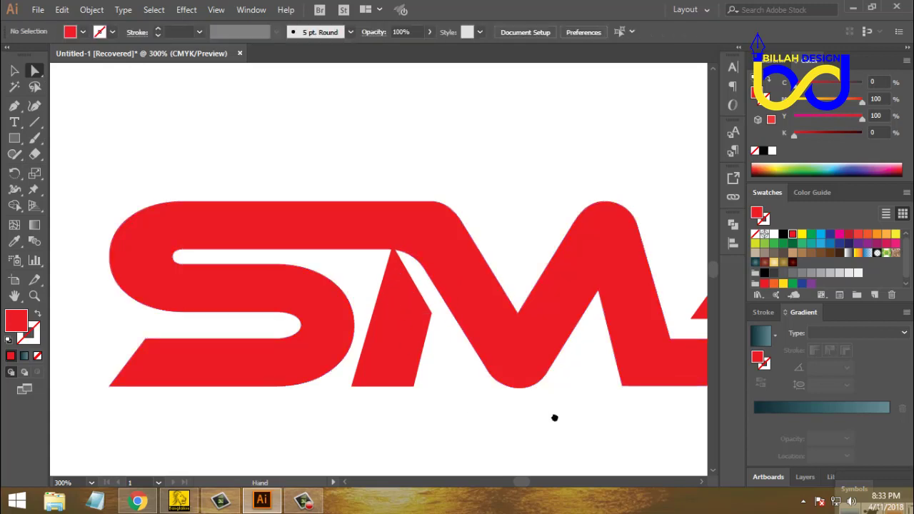
left_click_drag(554, 418, 438, 396)
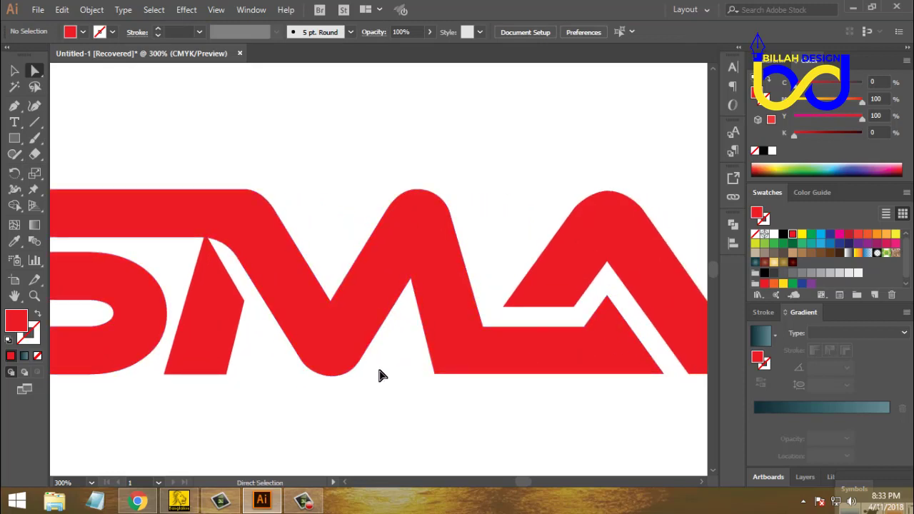
left_click_drag(270, 381, 413, 351)
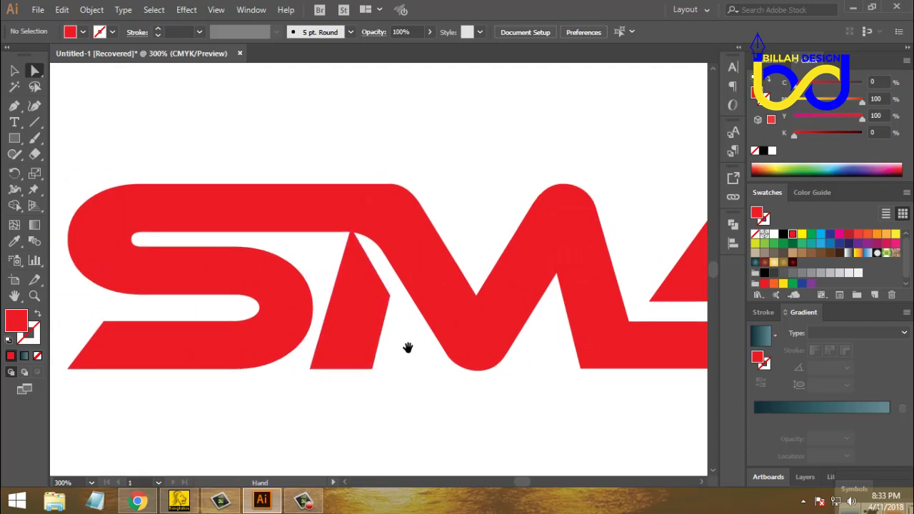
Step: Fill the united S-M shape with cyan to distinguish it from the red pieces
left_click(413, 256)
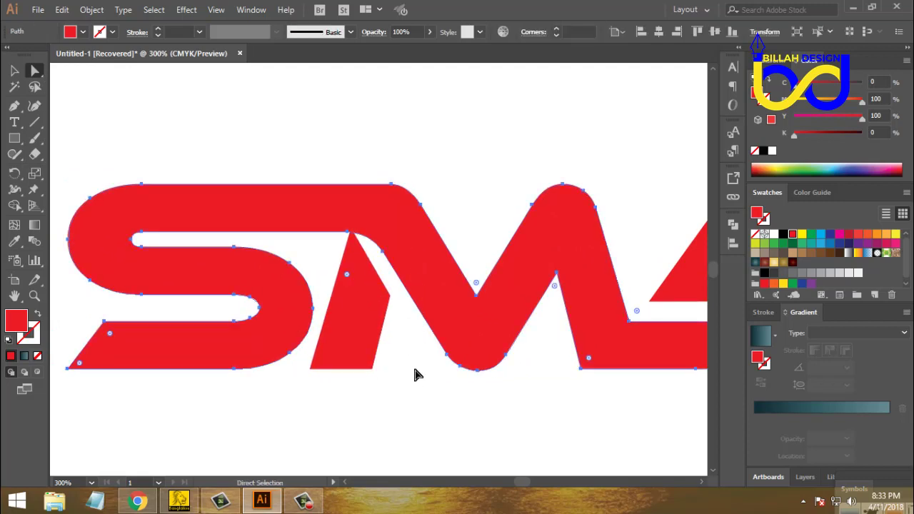
left_click(420, 390)
left_click(416, 266)
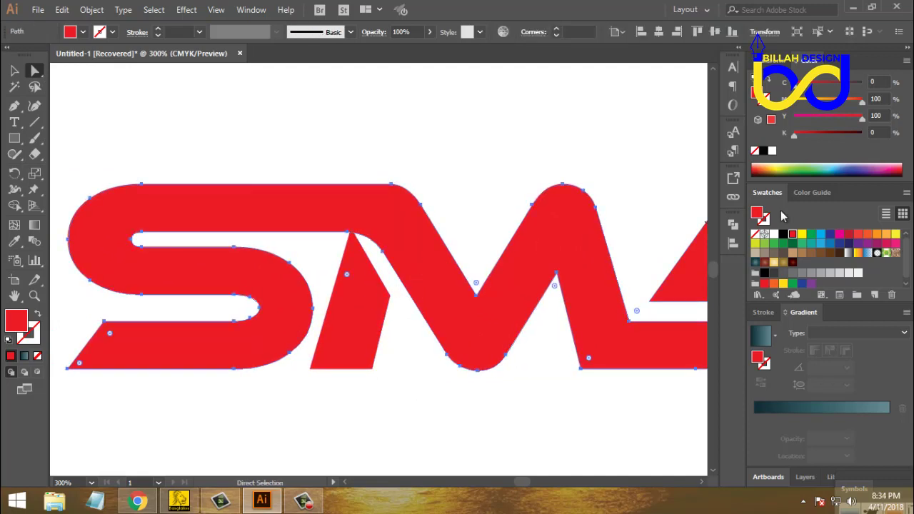
left_click(822, 234)
left_click(503, 377)
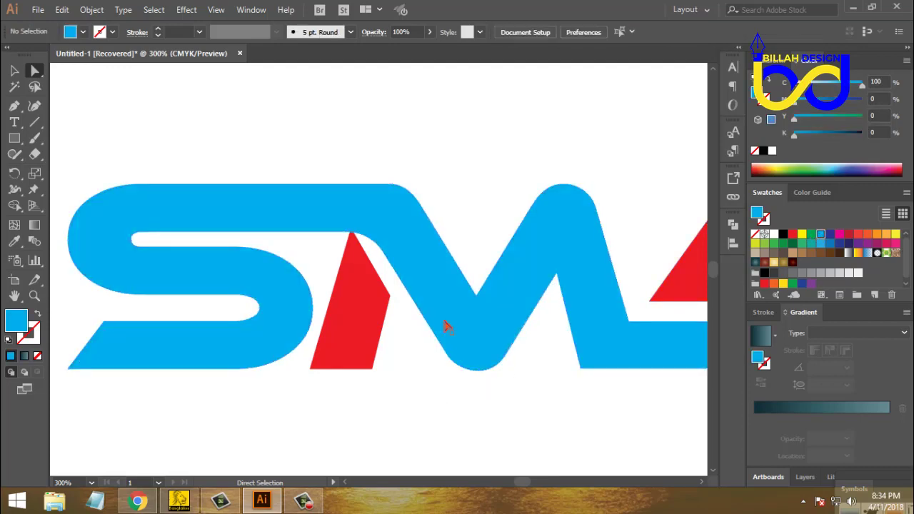
Step: Create a 10 pt Offset Path of the cyan shape with miter joins and a miter limit of 4
left_click(425, 255)
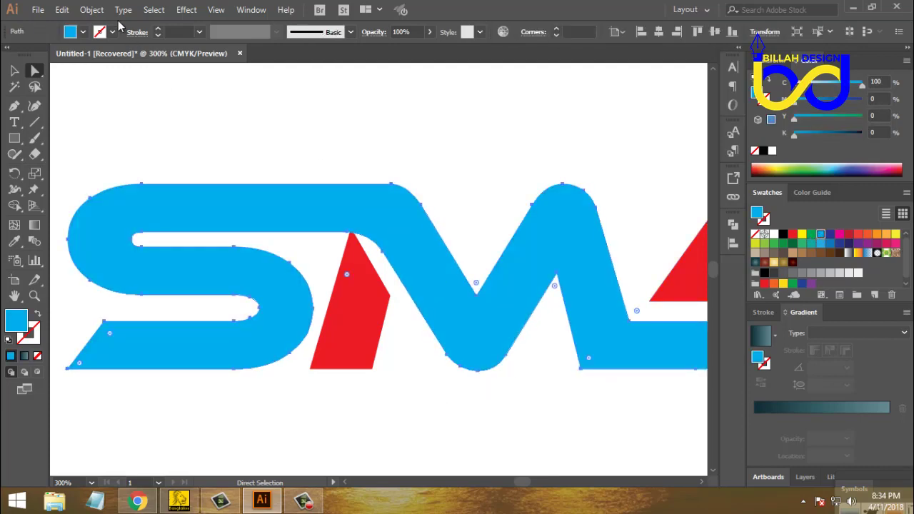
left_click(90, 10)
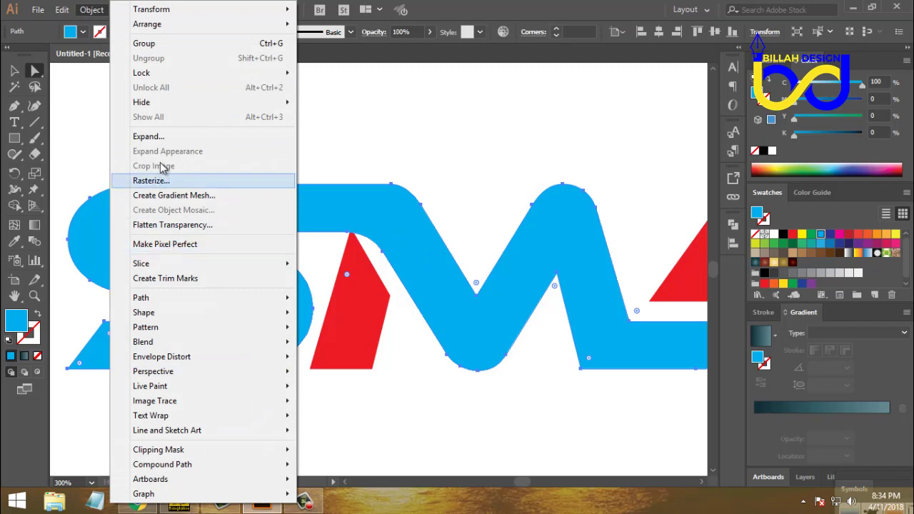
mouse_move(166, 298)
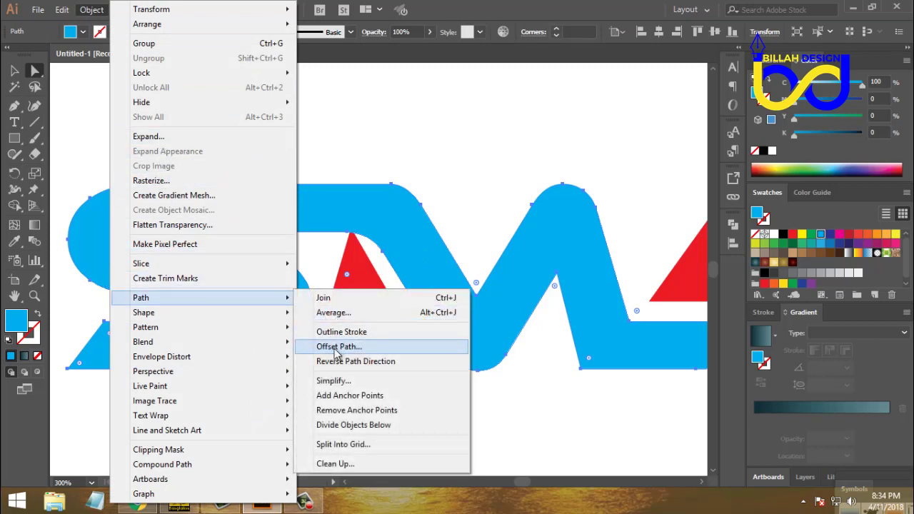
left_click(337, 347)
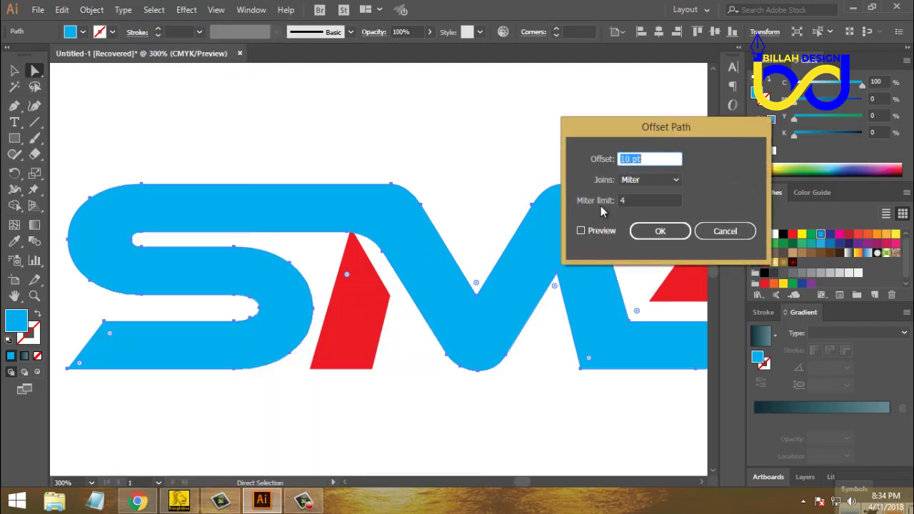
left_click(660, 231)
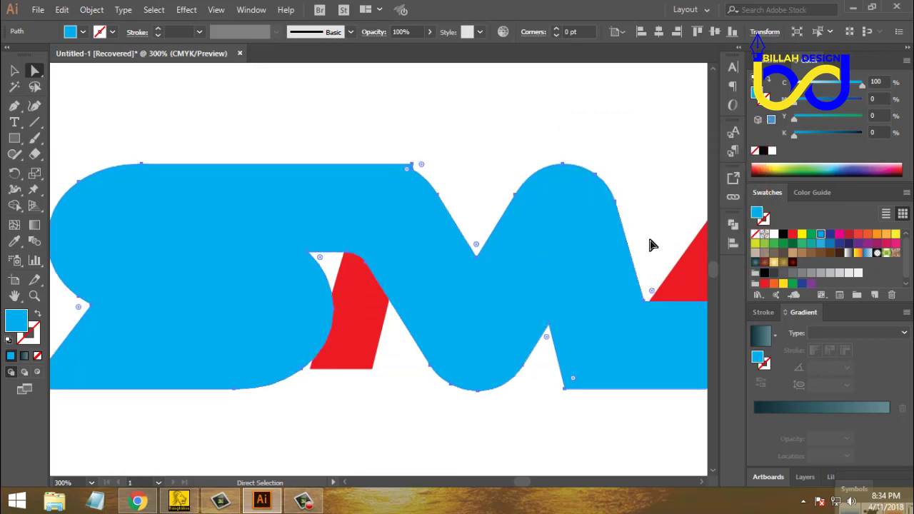
Step: Fill the offset shape with white to preview the gaps around the red pieces
left_click_drag(402, 405, 462, 398)
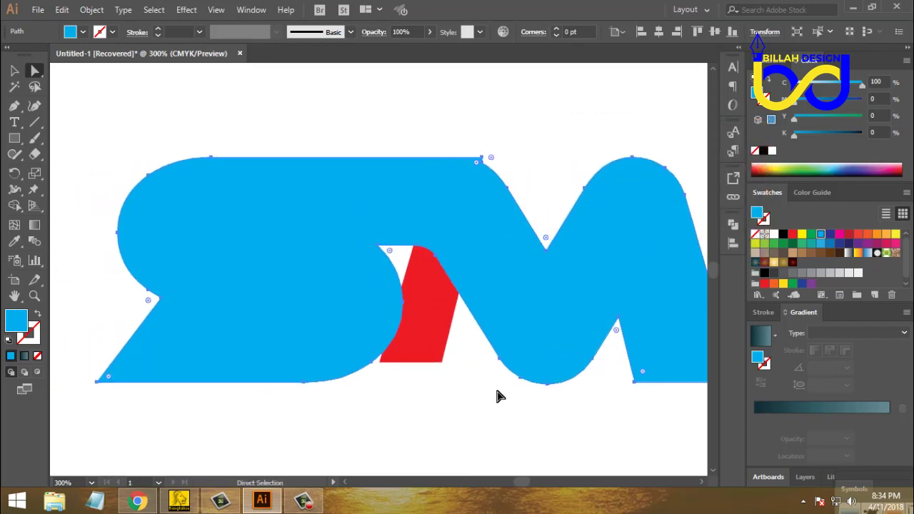
left_click(774, 235)
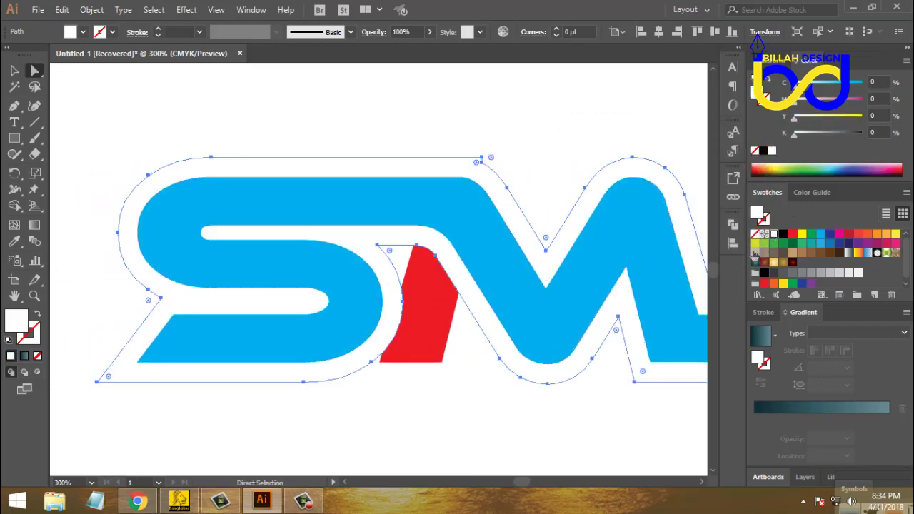
left_click_drag(480, 381, 448, 380)
left_click(442, 384)
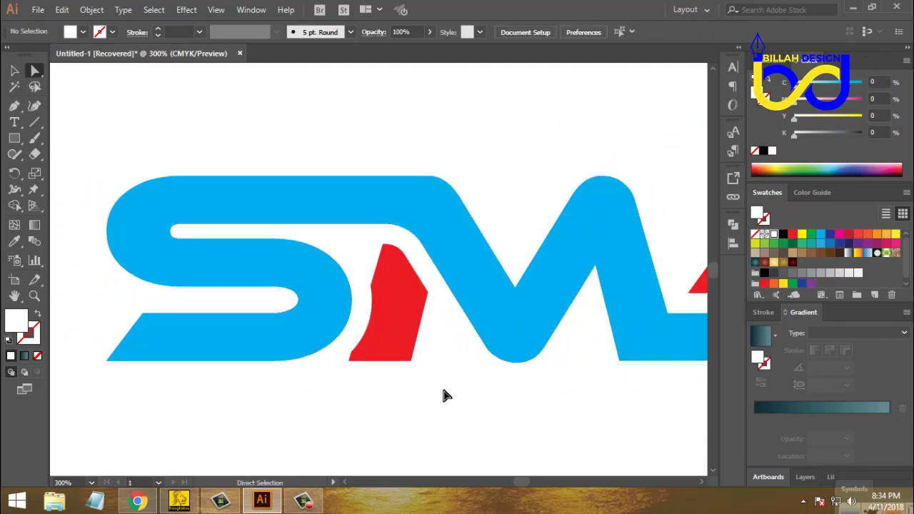
scroll(441, 385, "down", 1)
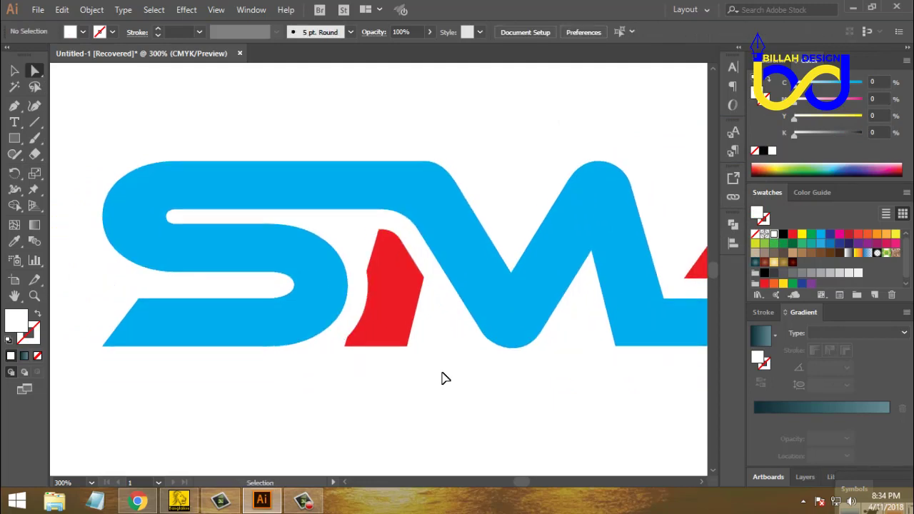
key("ctrl+1")
key("ctrl+equal")
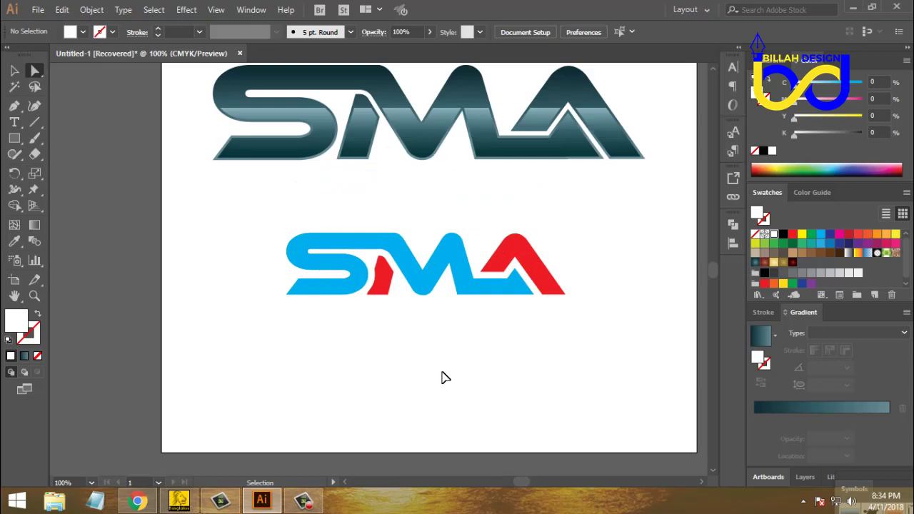
scroll(415, 321, "up", 1)
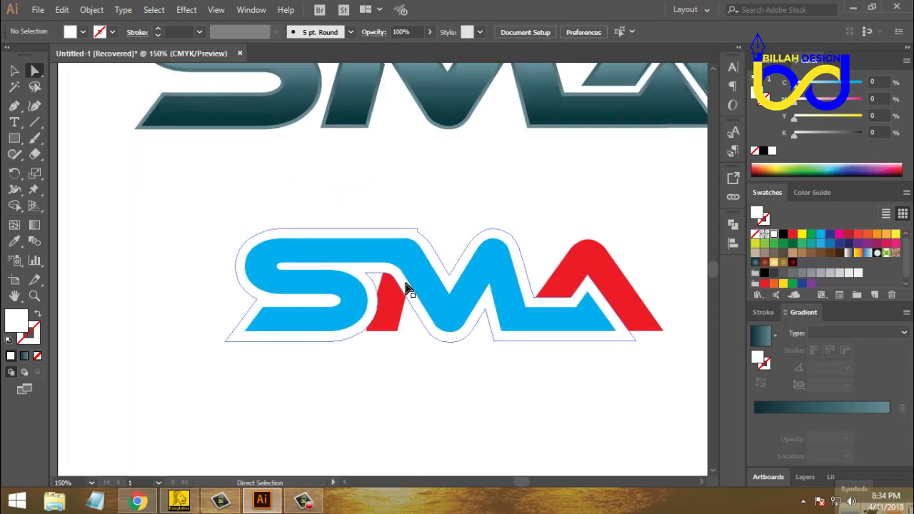
Step: Fill the offset shape behind the cyan lettering with dark blue
left_click(444, 291)
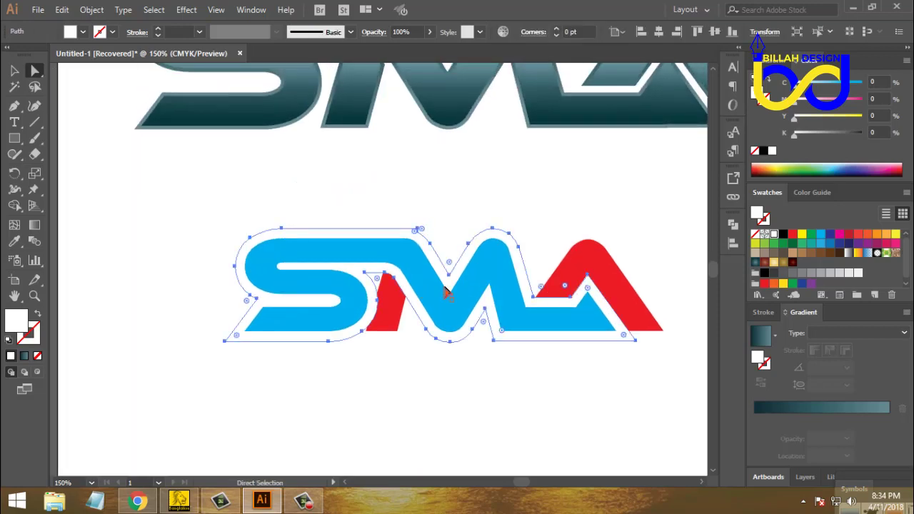
left_click(830, 234)
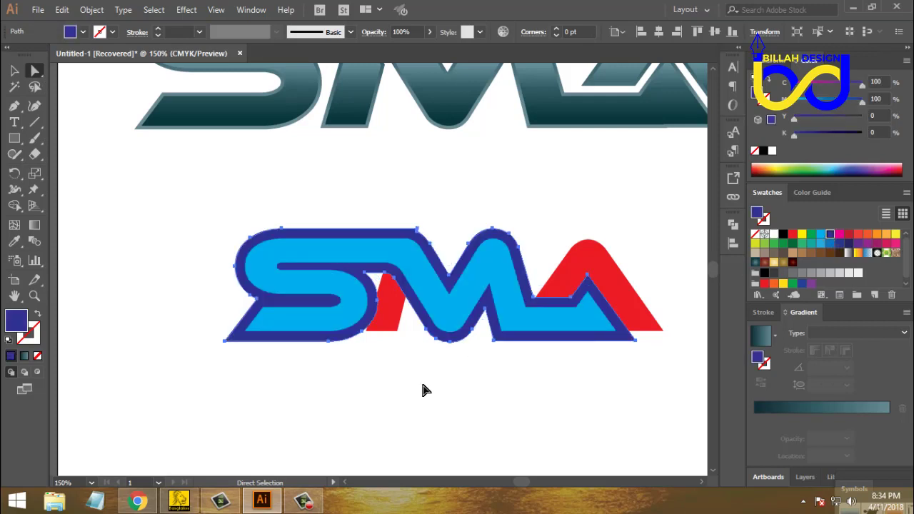
left_click(448, 349)
left_click(448, 344)
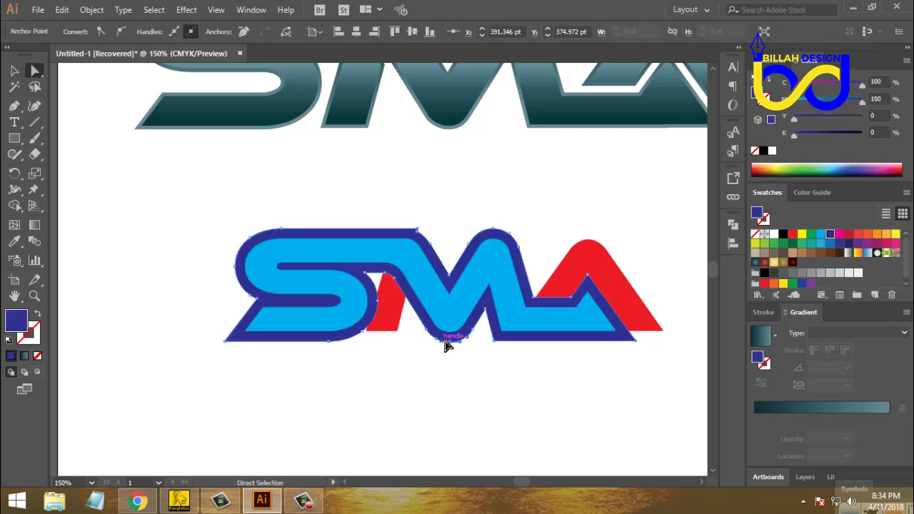
left_click(381, 322)
left_click(394, 361)
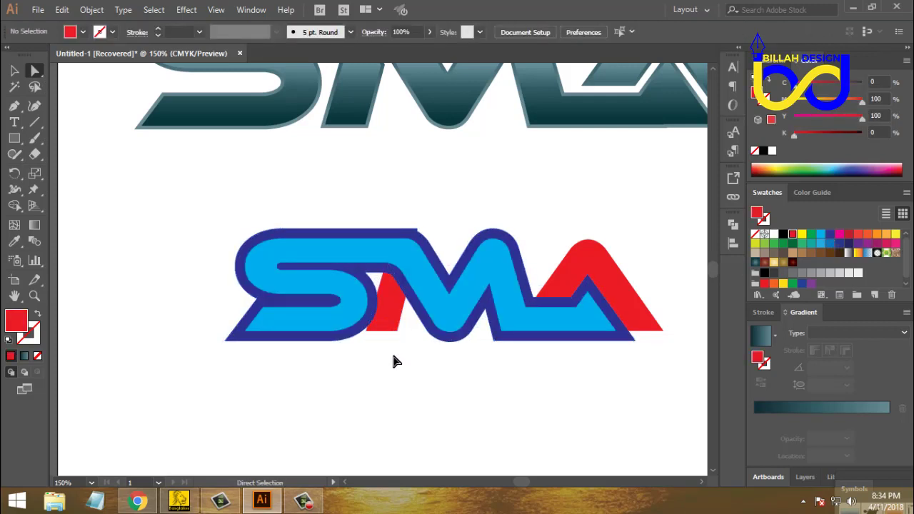
left_click(440, 340)
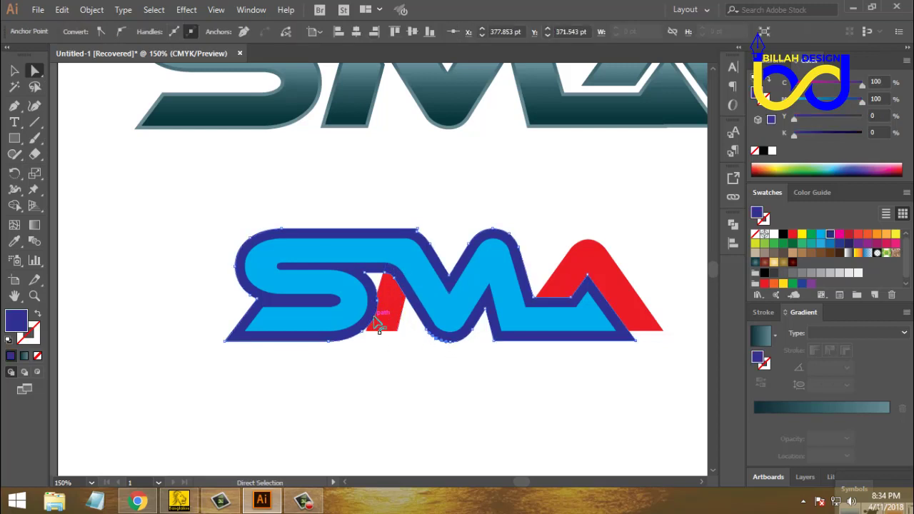
left_click(404, 375)
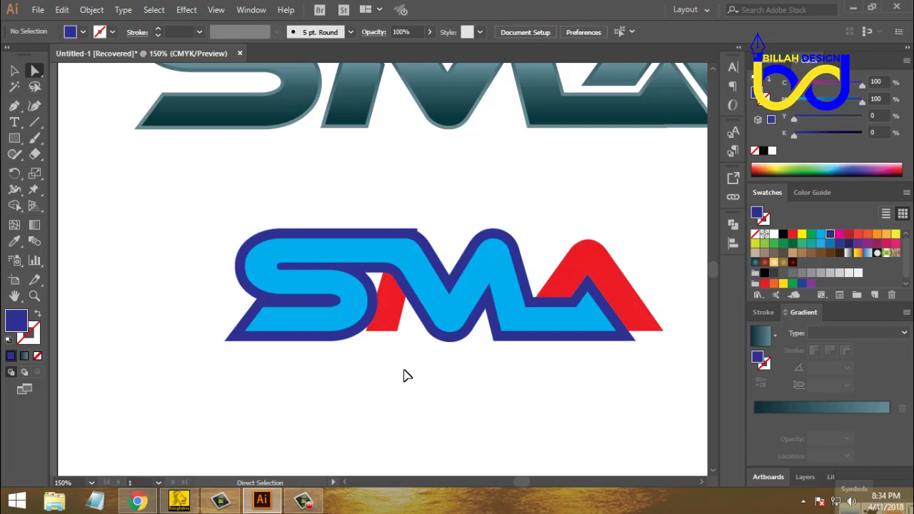
Step: Pull the offset shape's anchor on the outer curve of the S's lower bowl inward, clear of the M's red left leg
key("ctrl+plus")
key("ctrl+plus")
left_click_drag(439, 414, 432, 386)
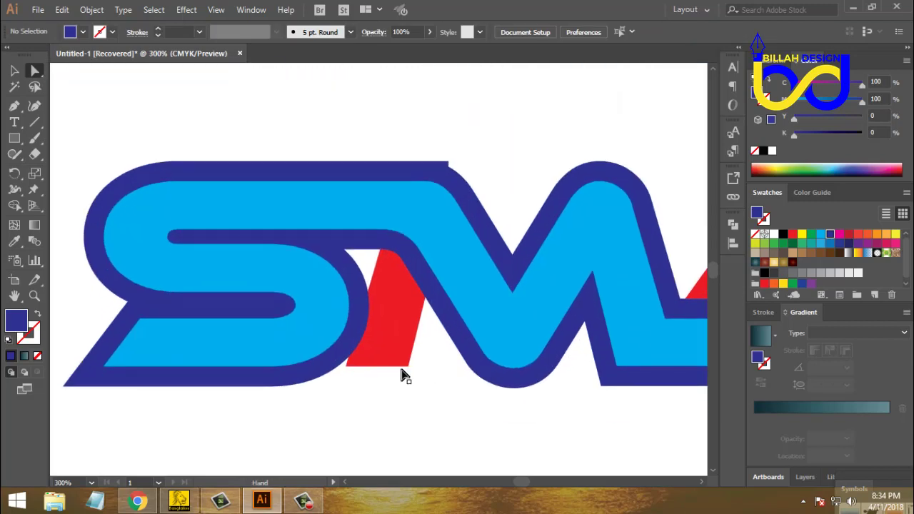
left_click(370, 306)
left_click(391, 395)
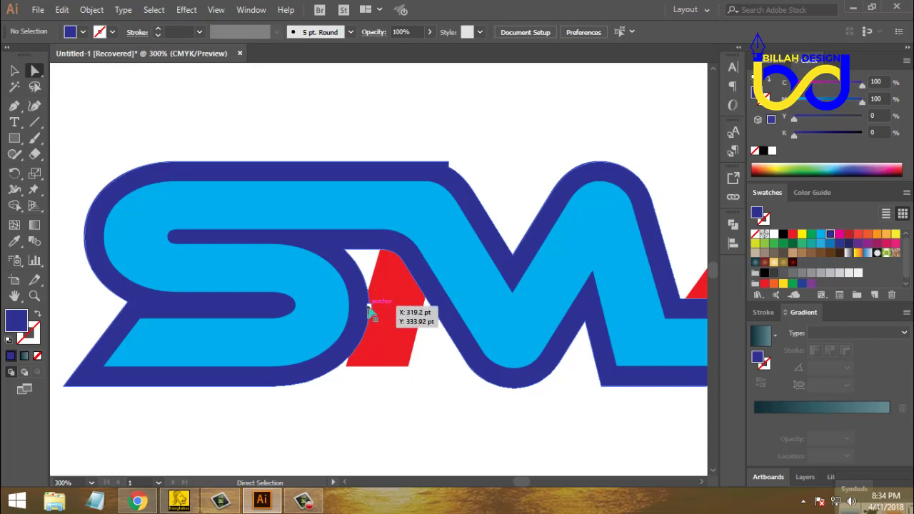
left_click_drag(369, 311, 339, 314)
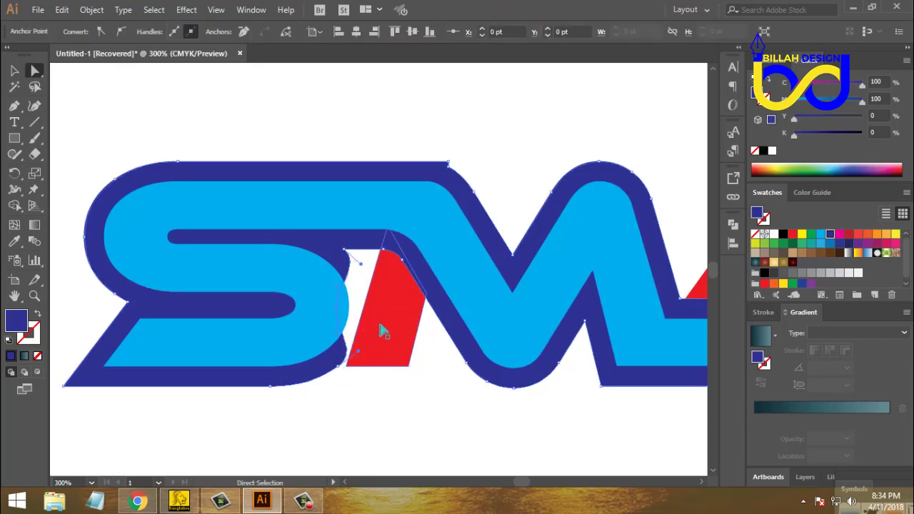
left_click(445, 422)
Step: Subtract the dark blue offset shape from the M's red left leg with Pathfinder's Minus Front
left_click(446, 323)
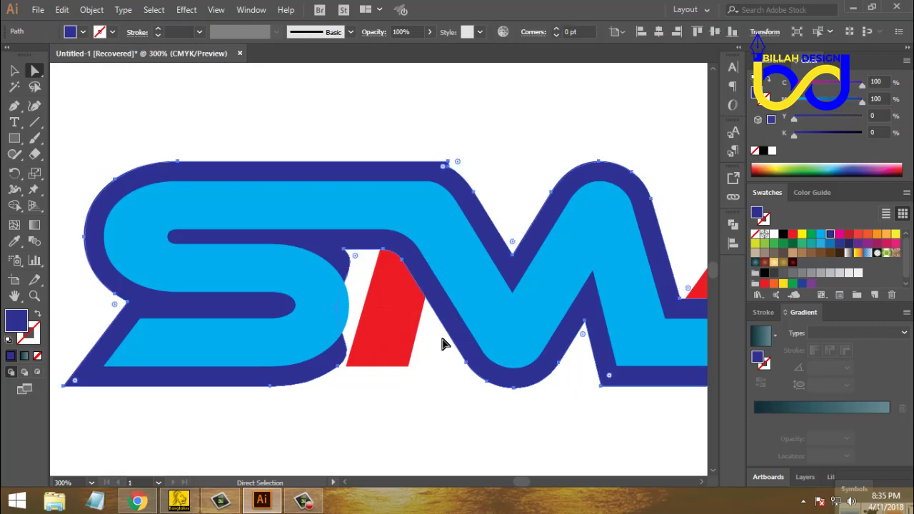
left_click(396, 301, "shift")
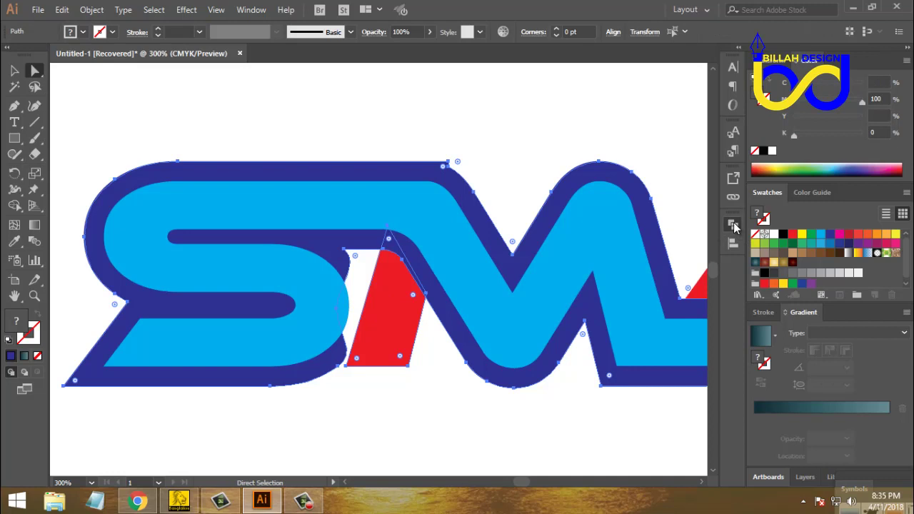
left_click(732, 225)
left_click(627, 253)
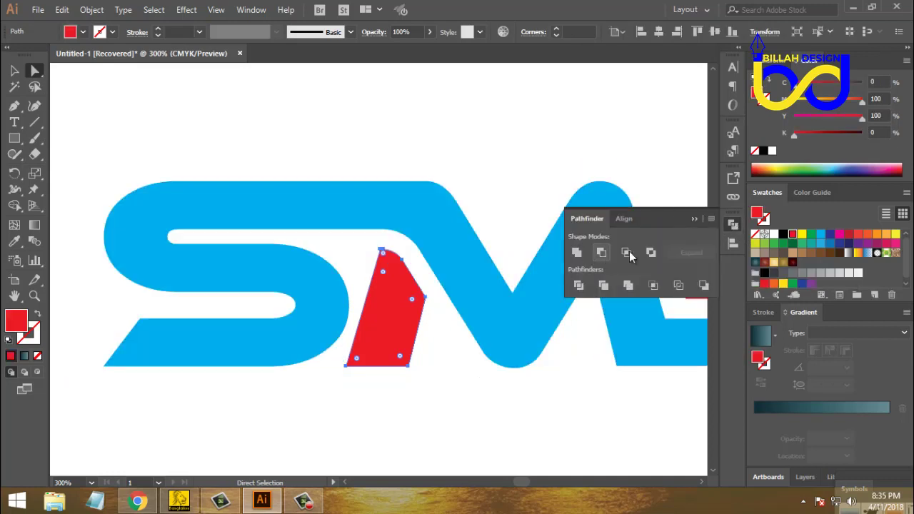
left_click(728, 231)
left_click(570, 406)
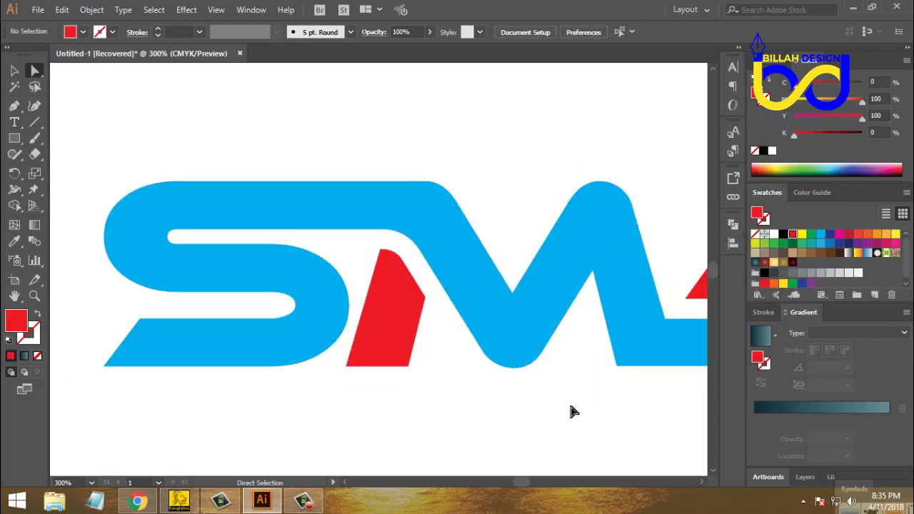
Step: Select all pieces of the new SMA lettering and fill them with black
key("ctrl+minus")
key("ctrl+minus")
key("ctrl+minus")
left_click_drag(581, 365, 545, 352)
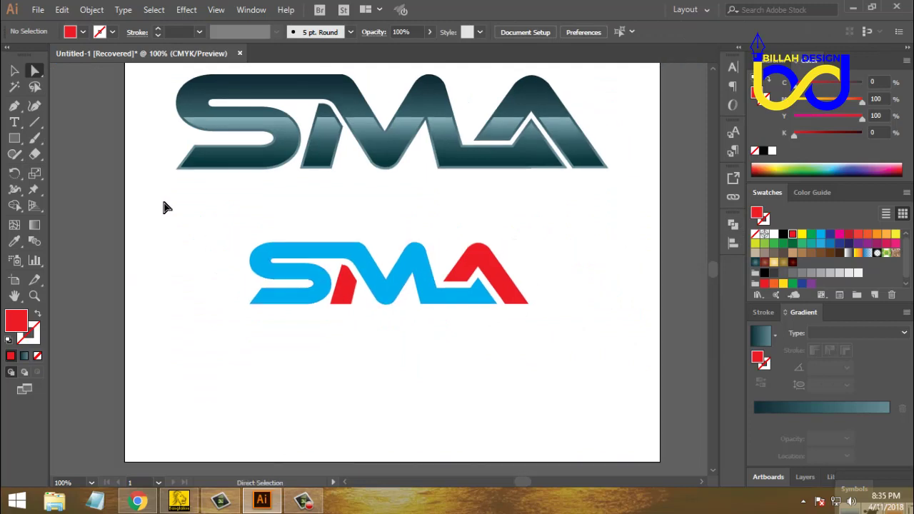
key("v")
left_click_drag(187, 219, 537, 322)
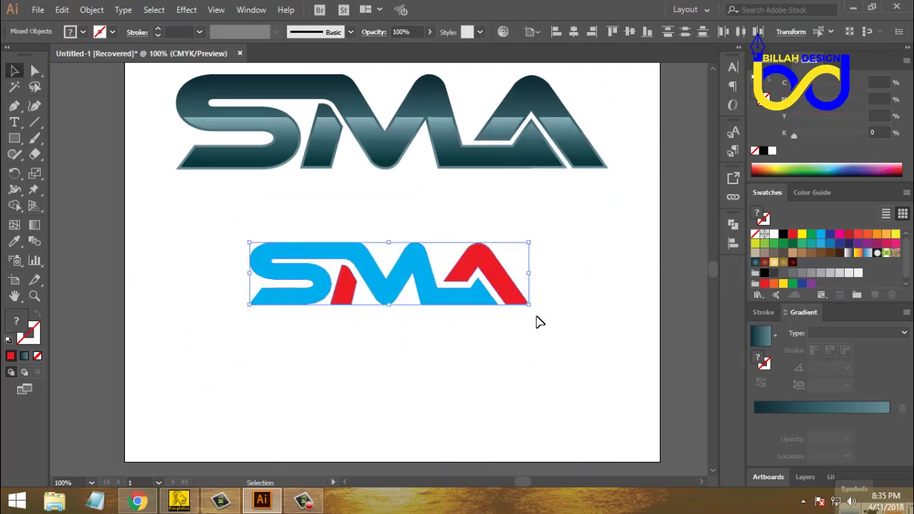
left_click(783, 234)
left_click(614, 314)
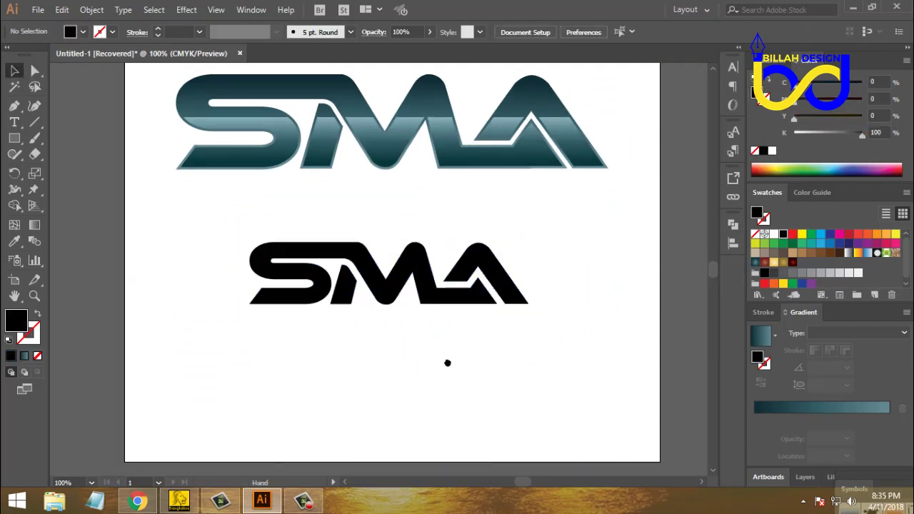
Step: Move all pieces of the black SMA lettering straight up, closer to the original gradient logo
left_click_drag(232, 236, 541, 367)
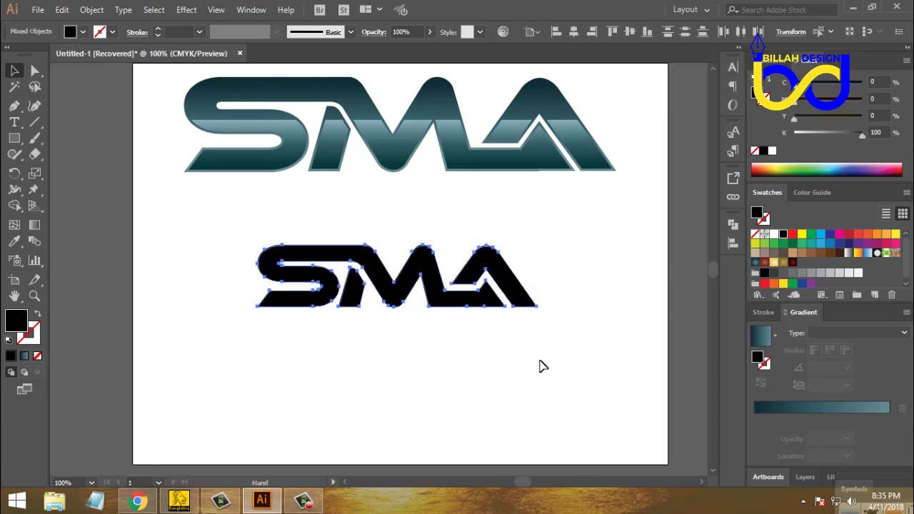
left_click(402, 313)
left_click_drag(220, 231, 525, 344)
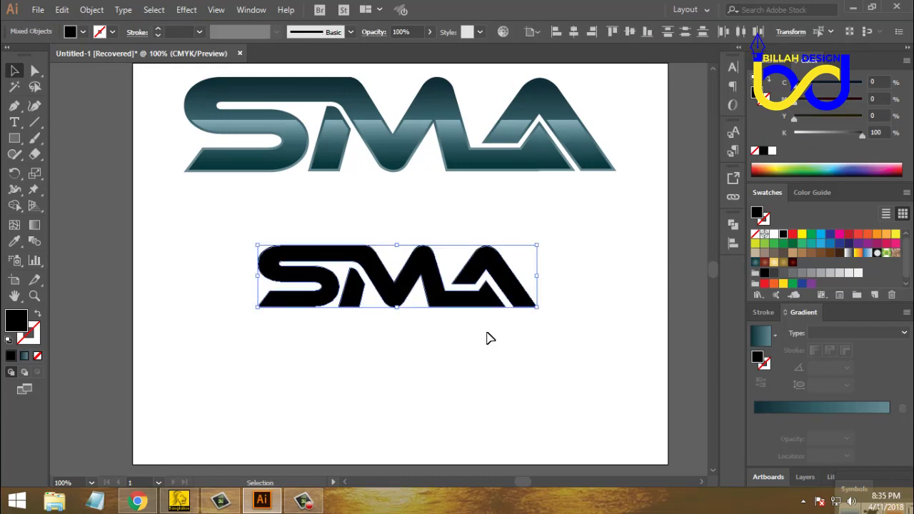
left_click_drag(485, 306, 486, 278)
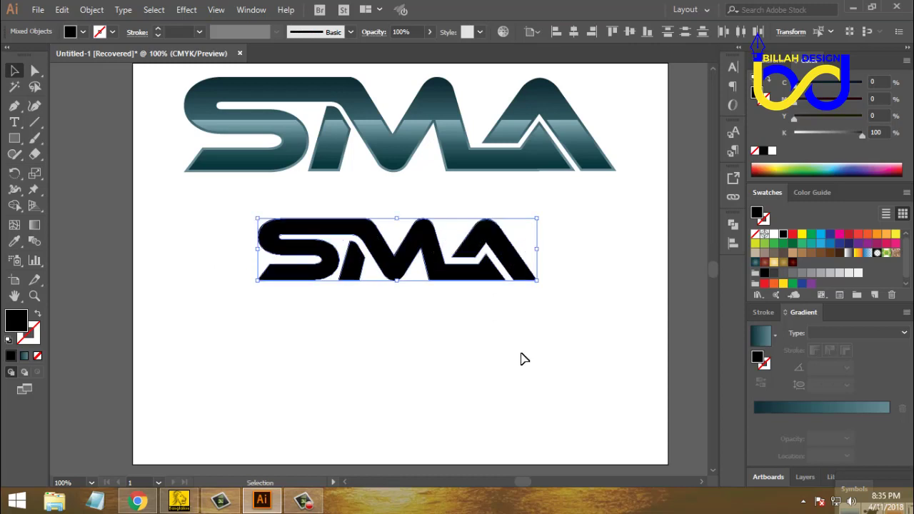
Step: Place a duplicate of the complete black SMA lettering directly below the original black lettering
left_click(397, 324)
left_click_drag(259, 315, 530, 245)
left_click_drag(477, 288, 481, 382)
left_click(549, 408)
left_click_drag(577, 402, 568, 377)
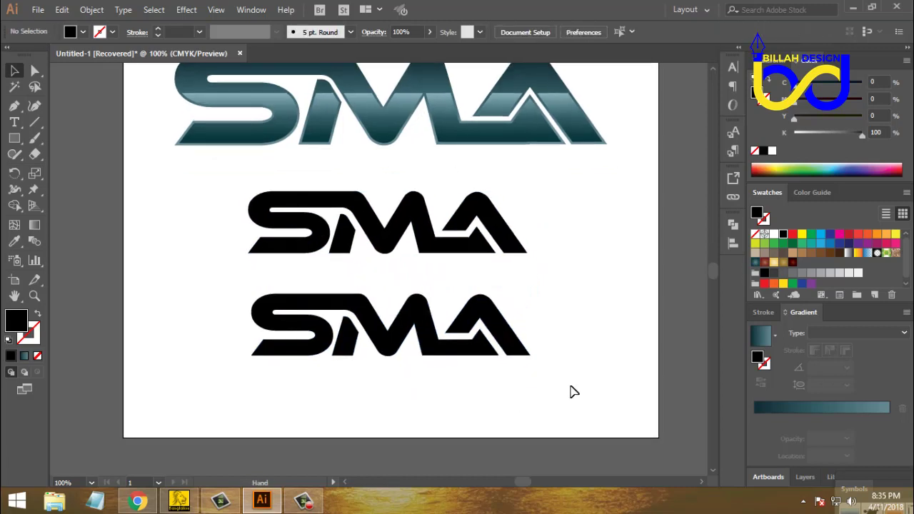
Step: Sample the original logo's teal gradient with the Eyedropper onto the lower copy of the SMA lettering
left_click_drag(236, 399, 550, 364)
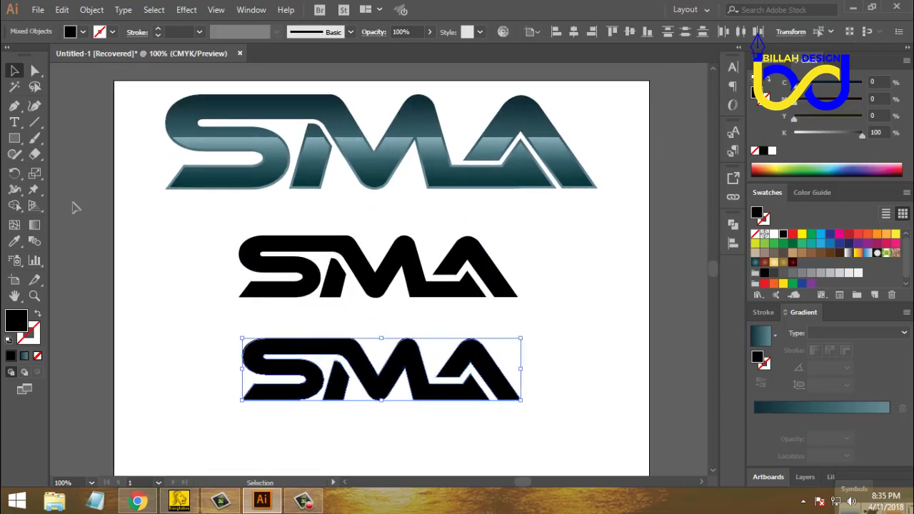
left_click(15, 242)
left_click(256, 98)
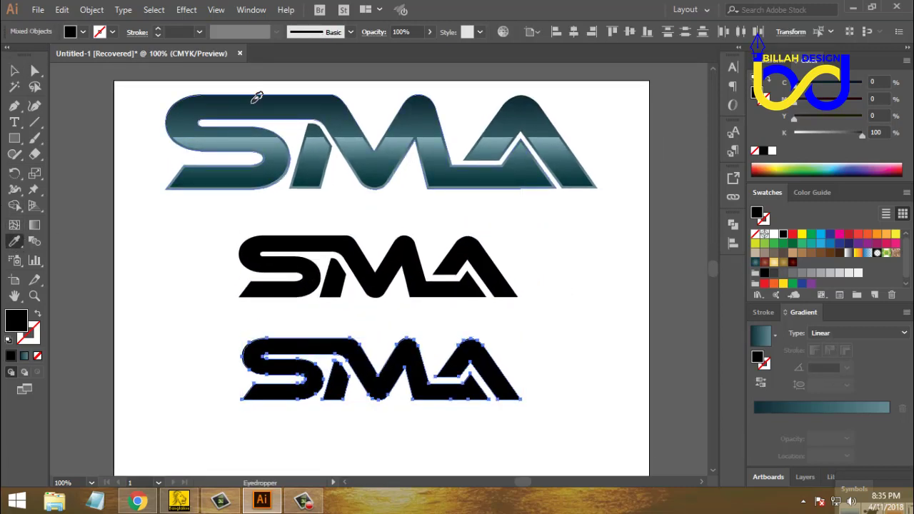
left_click(14, 70)
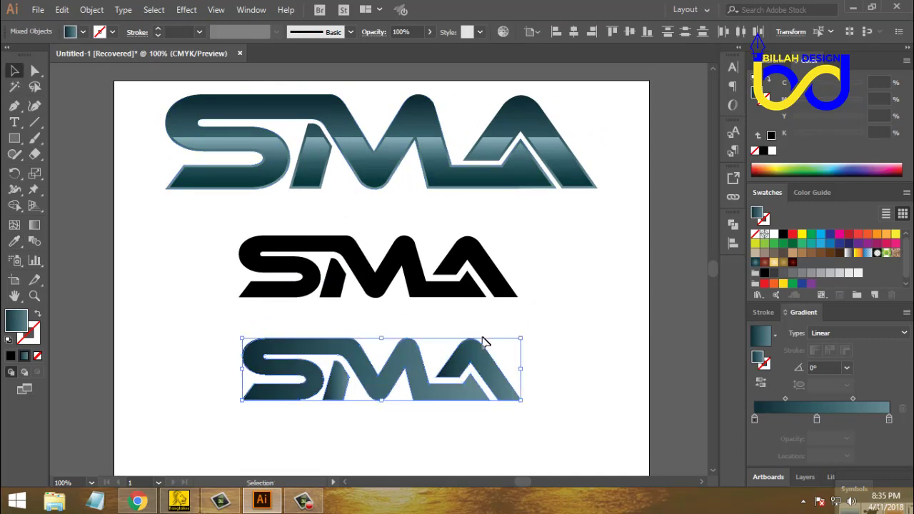
Step: Run the lower copy's linear gradient vertically at 90° and reverse it so the dark teal is at the top
left_click_drag(502, 327, 516, 300)
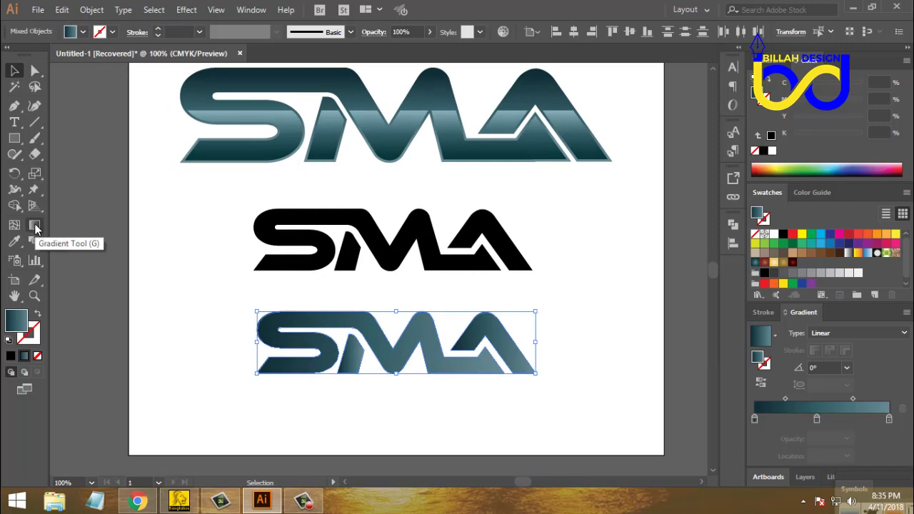
left_click(35, 226)
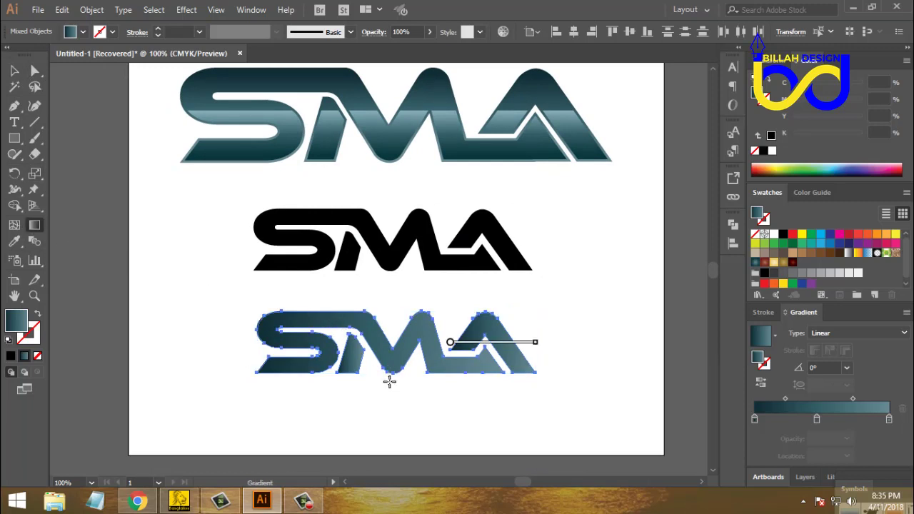
left_click_drag(389, 381, 390, 300)
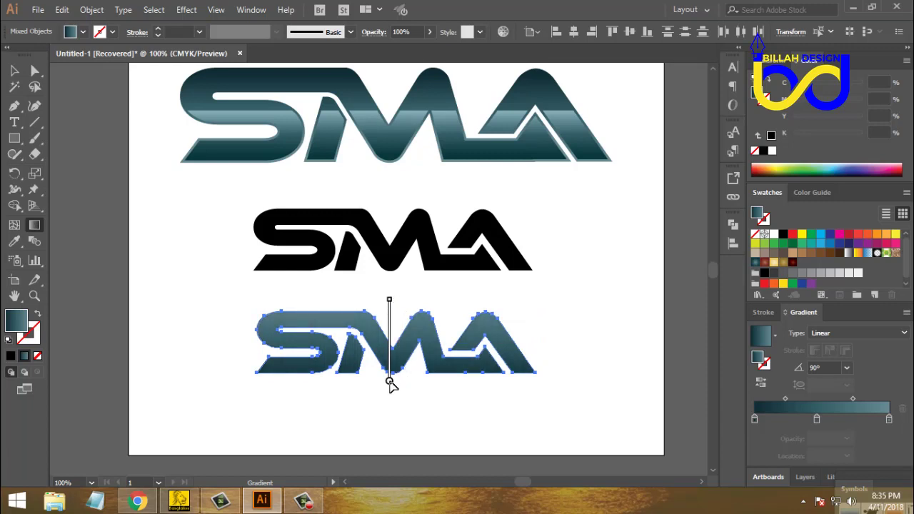
left_click_drag(390, 383, 390, 379)
left_click(760, 384)
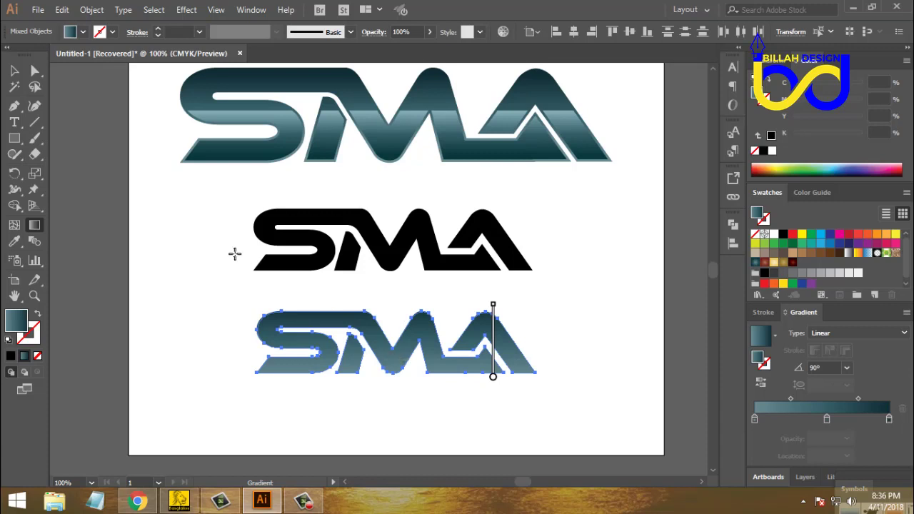
left_click(14, 70)
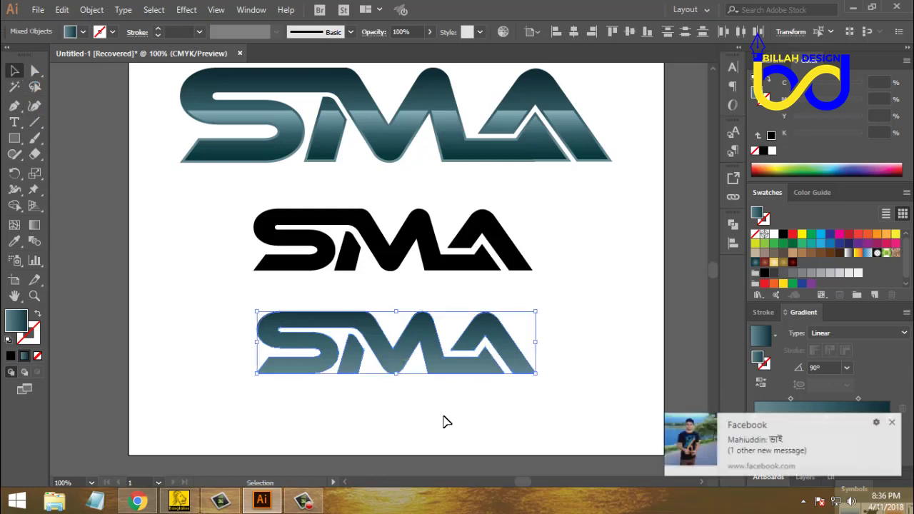
left_click(477, 427)
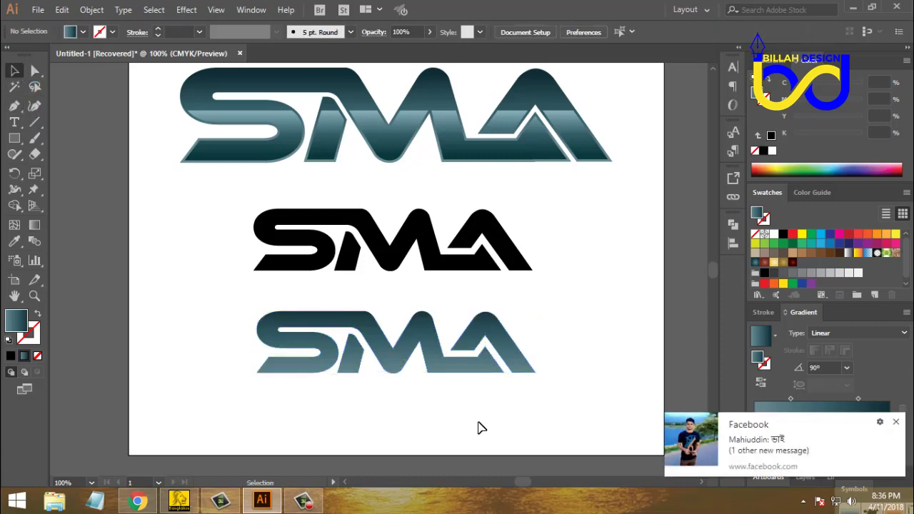
left_click(897, 423)
left_click_drag(502, 410, 492, 400)
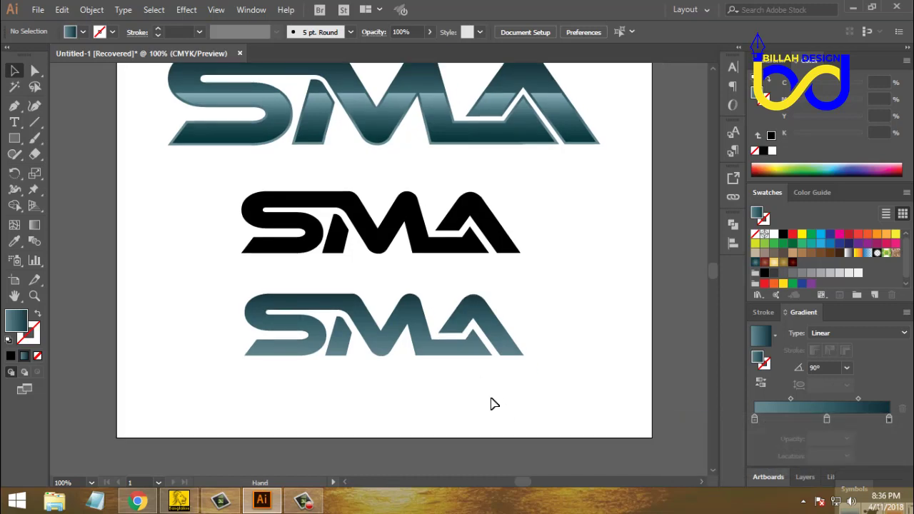
Step: Examine the separate lower-half gradient pieces of the S, M and A in the original logo
left_click_drag(199, 280, 527, 370)
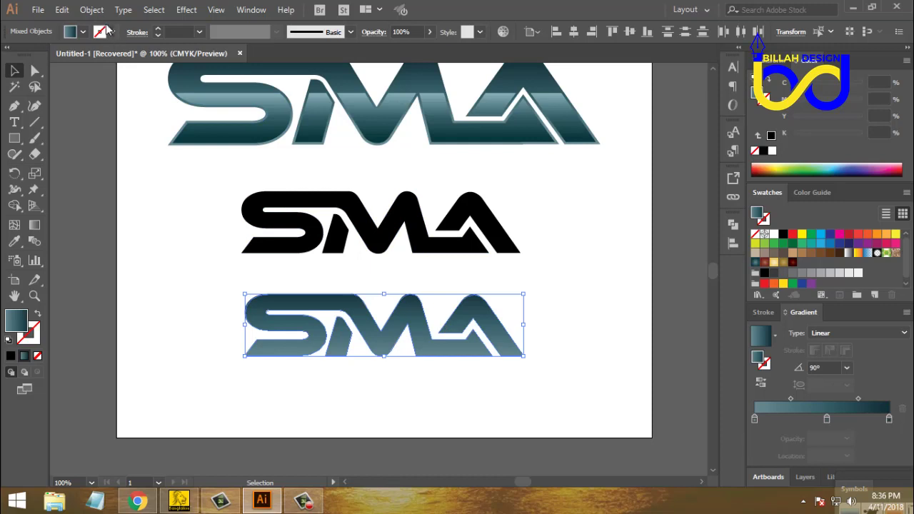
left_click(206, 190)
left_click(314, 118)
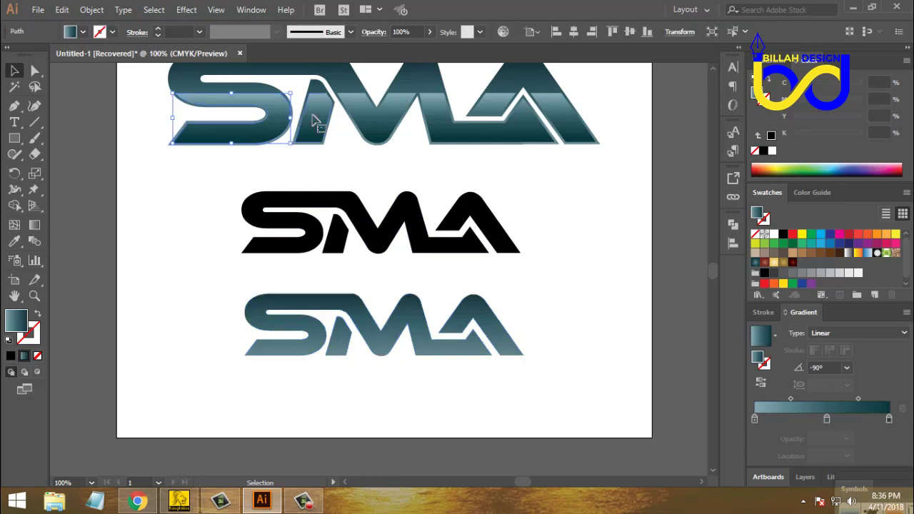
left_click(373, 120)
left_click(439, 122)
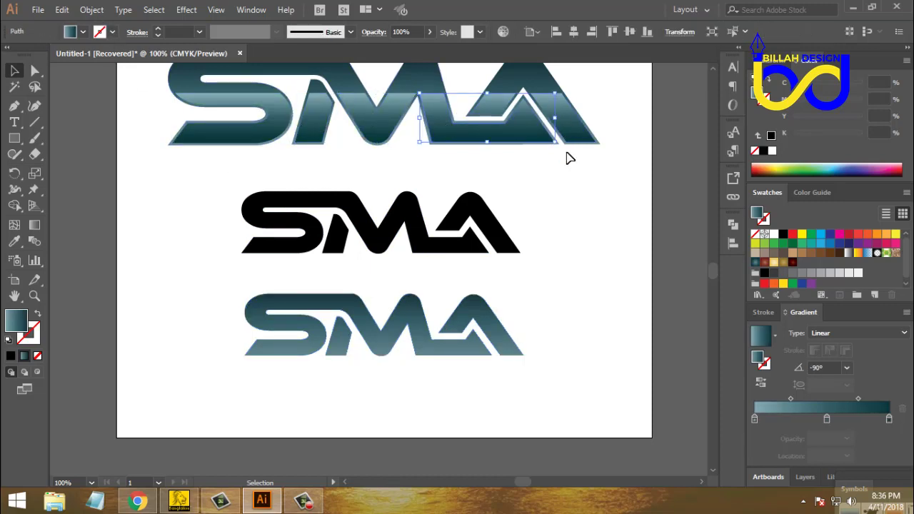
Step: Move the black SMA lettering further up, lined up with the sides of the gradient copy below
left_click_drag(565, 212, 246, 252)
left_click_drag(387, 243, 393, 223)
Step: Offset the gradient copy's paths by -3 pt with miter joins and fill the resulting inner shapes with cyan
left_click_drag(599, 307, 255, 385)
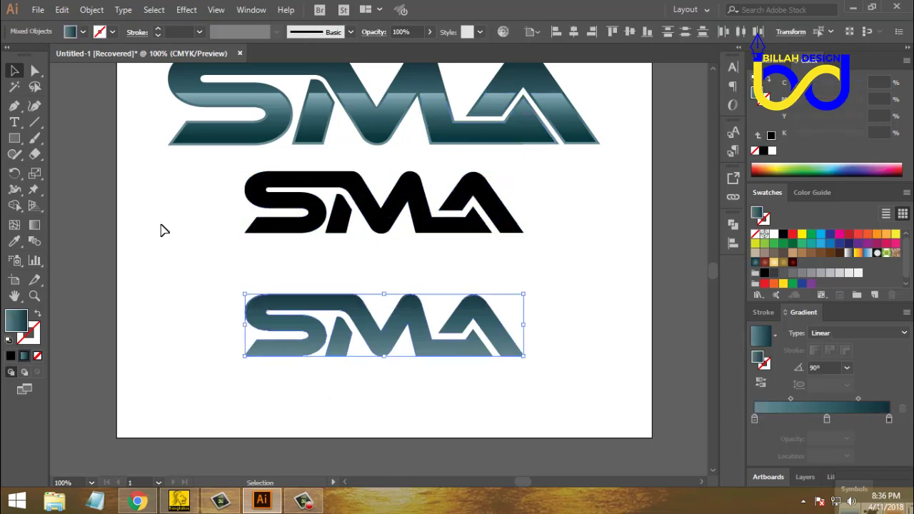
left_click(89, 11)
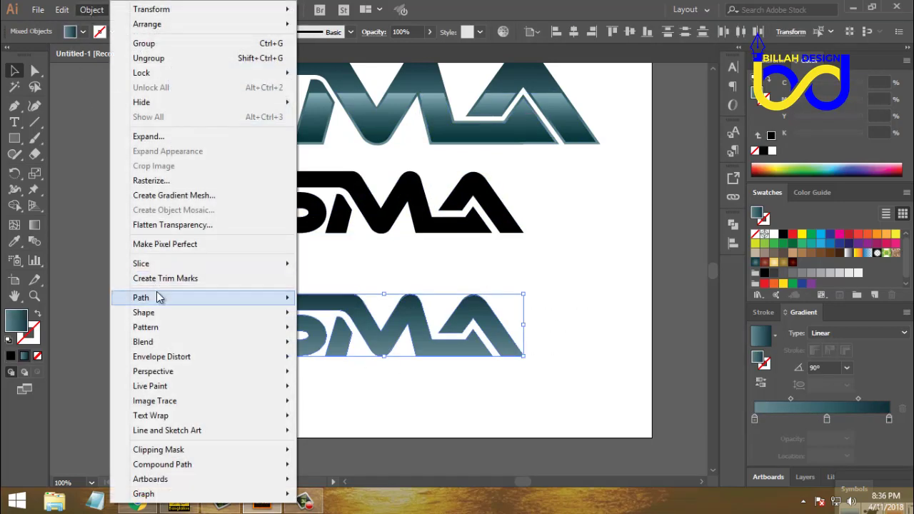
mouse_move(179, 298)
left_click(339, 346)
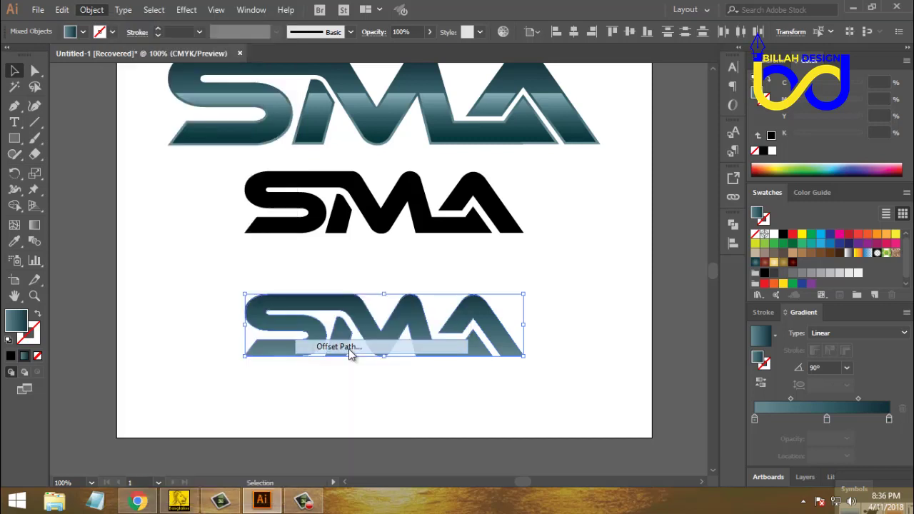
left_click_drag(625, 134, 644, 138)
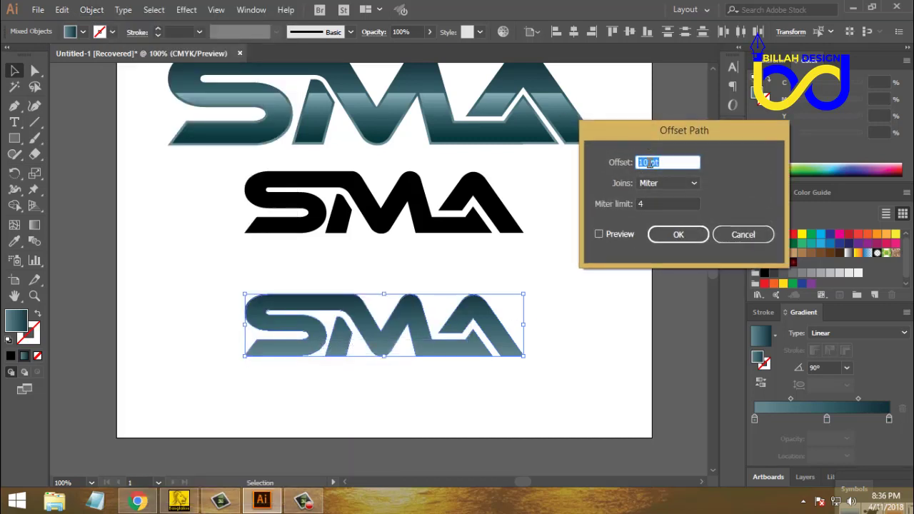
left_click(599, 233)
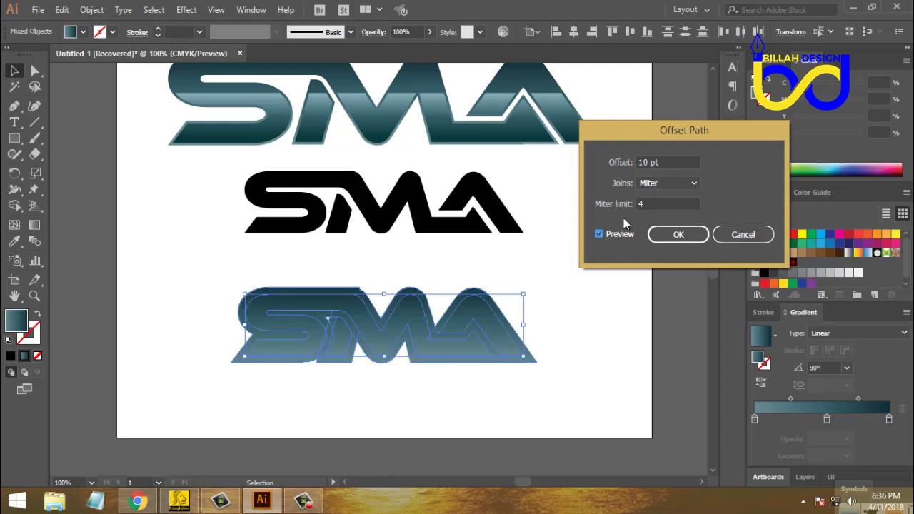
left_click(662, 162)
scroll(662, 162, "down", 10)
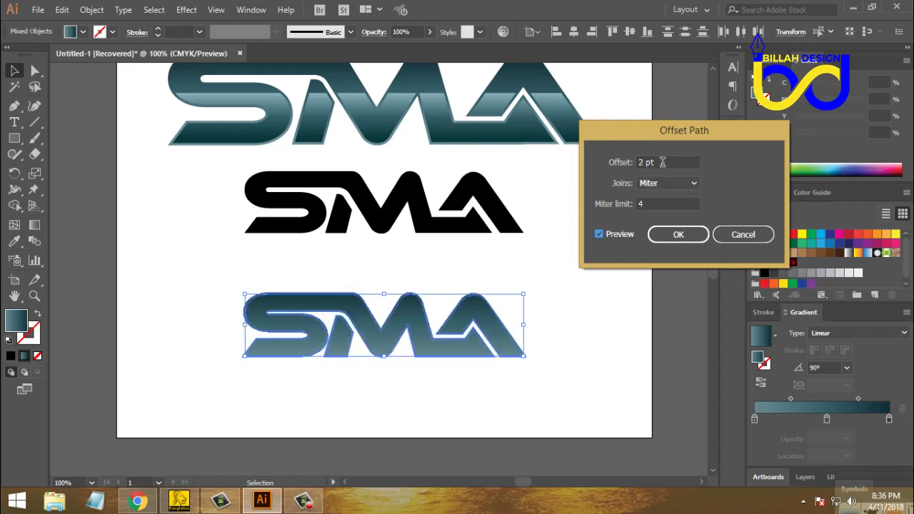
scroll(662, 162, "down", 3)
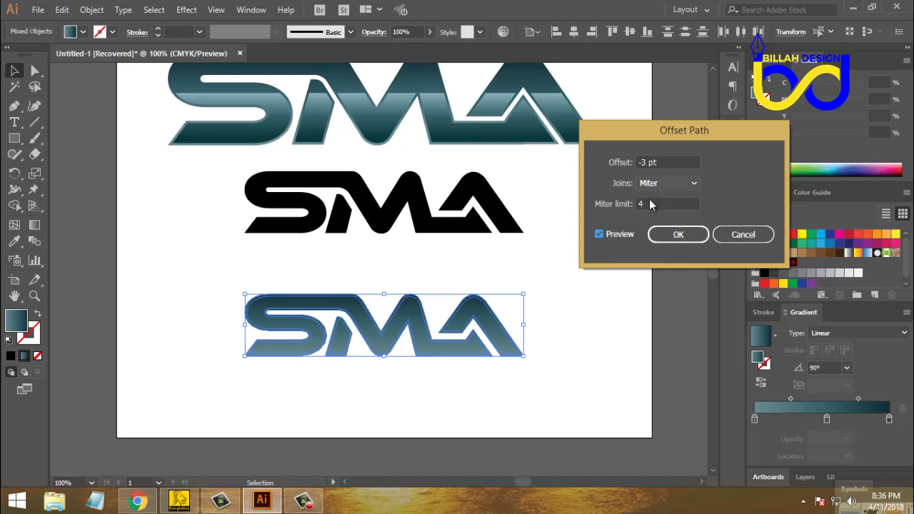
left_click(670, 237)
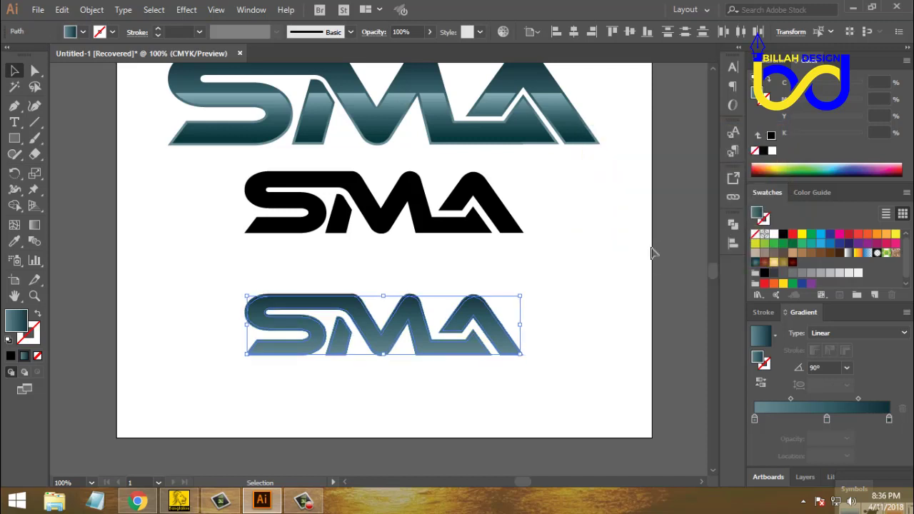
left_click(822, 235)
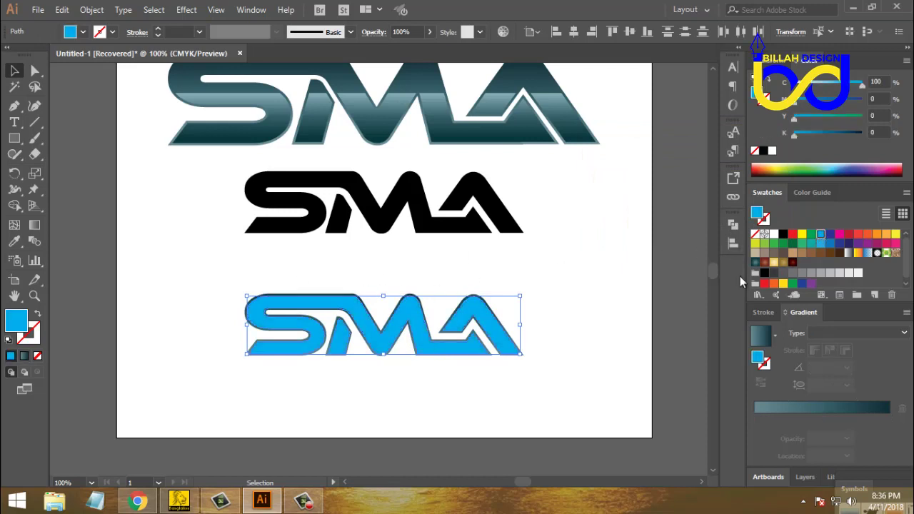
left_click(600, 372)
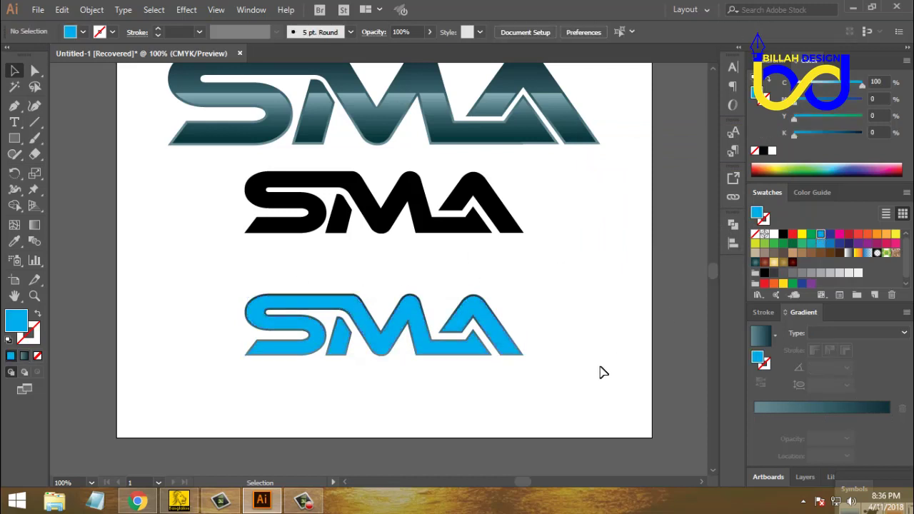
Step: Draw a cyan rectangle about 527 × 86 pt covering the upper half of the cyan SMA lettering
left_click(14, 138)
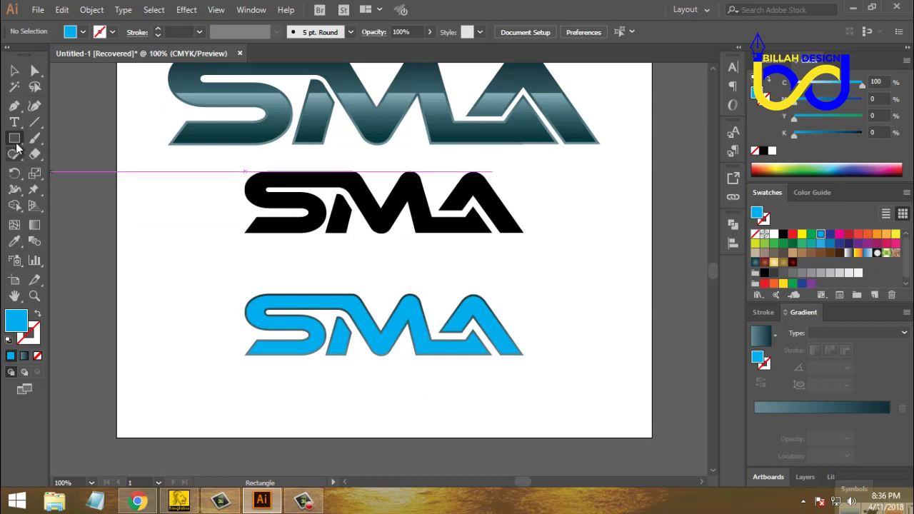
left_click_drag(208, 268, 555, 323)
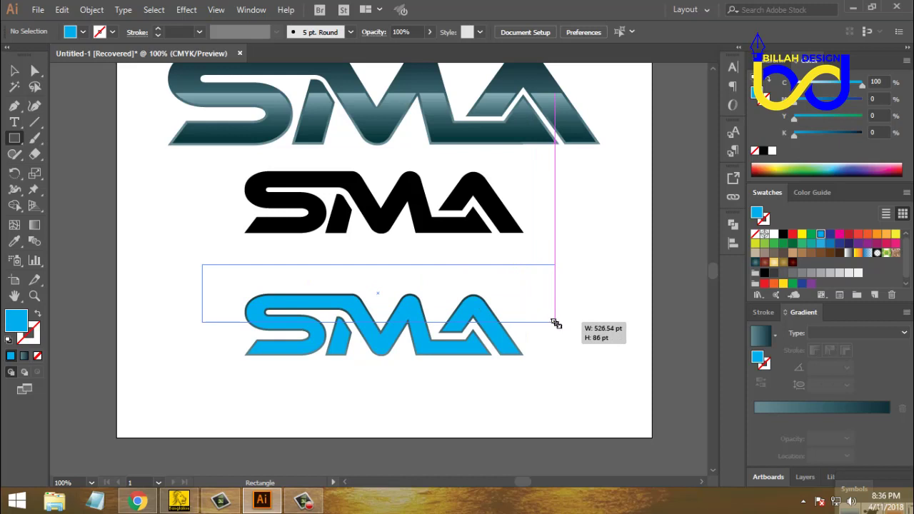
left_click_drag(556, 323, 554, 322)
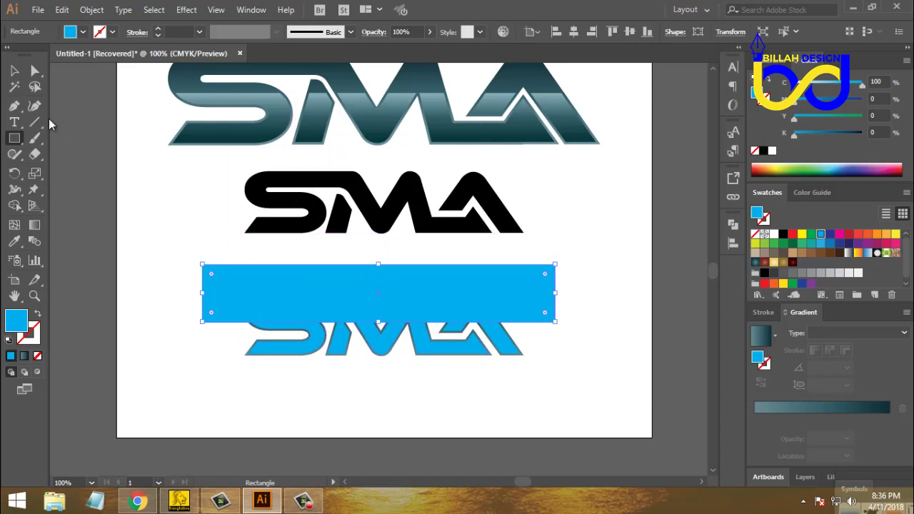
Step: Select all cyan shapes with the Magic Wand and merge the covered upper letter parts into the rectangle with Shape Builder
left_click(15, 88)
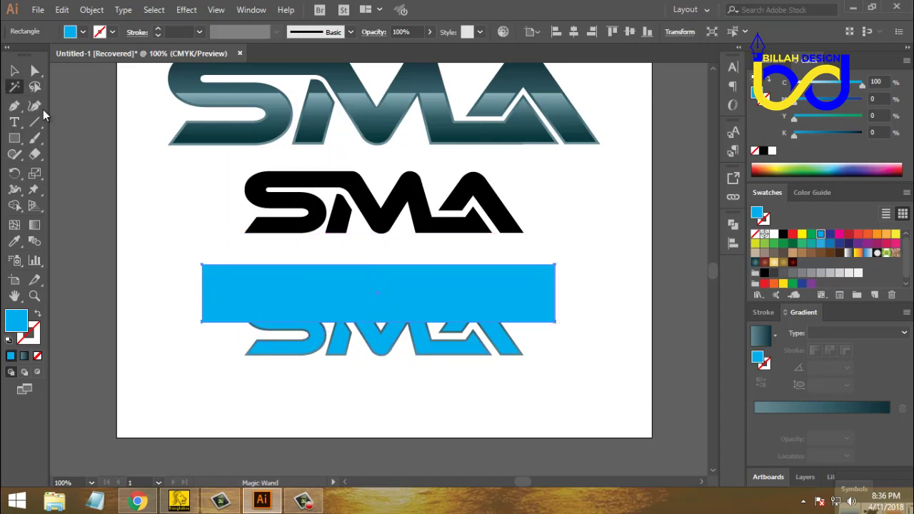
left_click(283, 309)
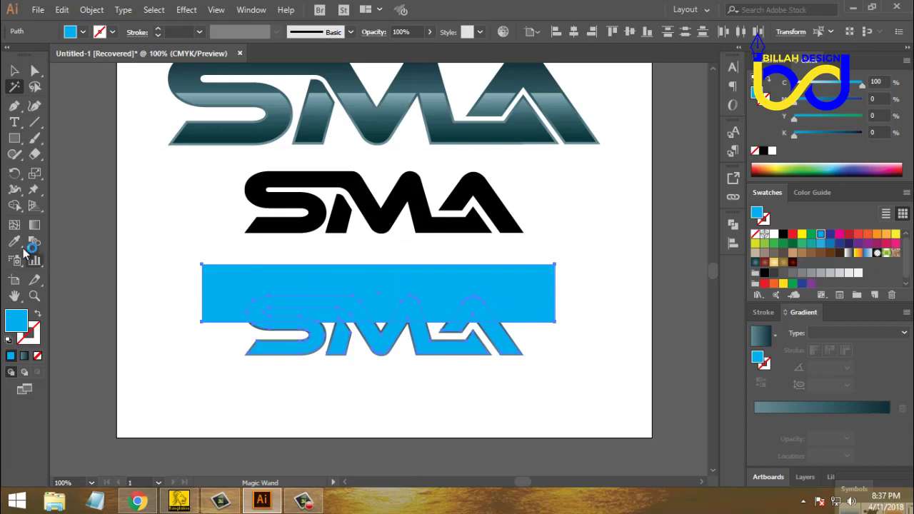
left_click(15, 207)
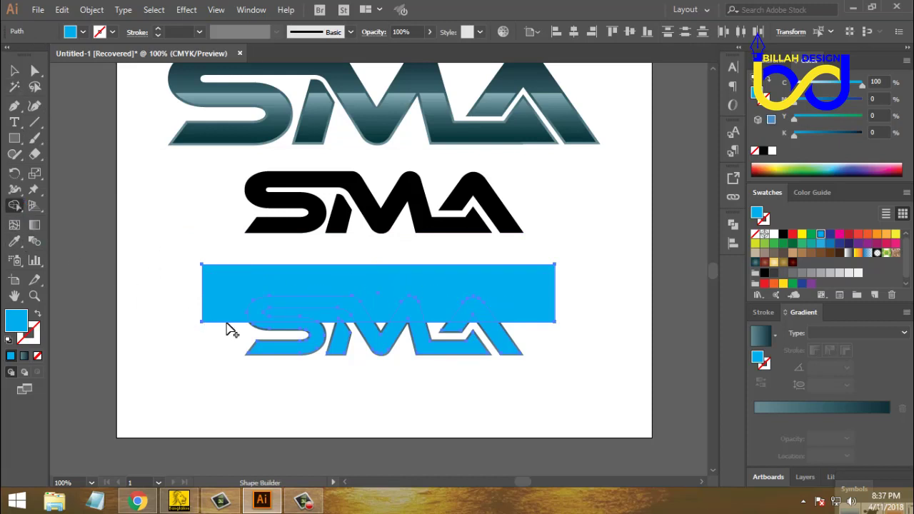
key("ctrl+plus")
key("ctrl+plus")
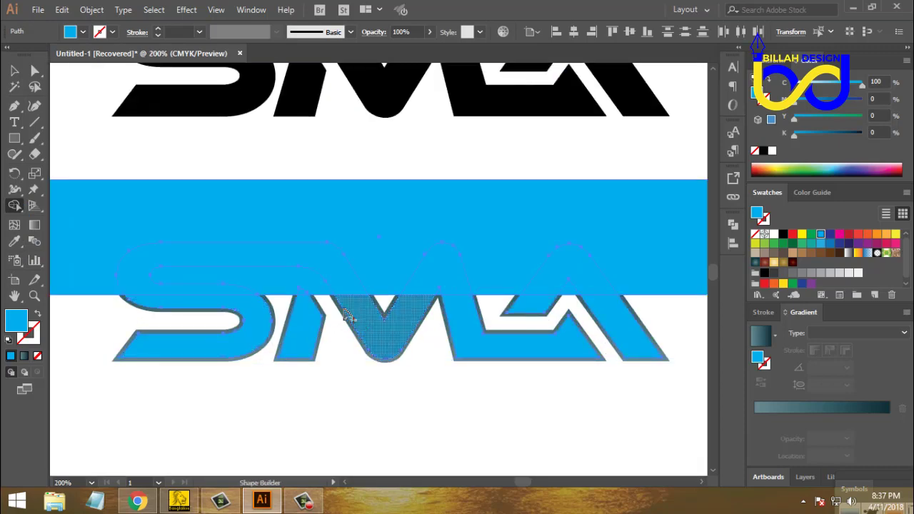
left_click_drag(369, 275, 459, 253)
mouse_move(179, 247)
left_mouse_down()
mouse_move(428, 253)
mouse_move(399, 270)
mouse_move(454, 263)
left_mouse_up()
left_click_drag(547, 261, 392, 281)
mouse_move(289, 260)
left_mouse_down()
mouse_move(393, 255)
mouse_move(445, 274)
mouse_move(474, 264)
mouse_move(578, 263)
mouse_move(582, 271)
left_mouse_up()
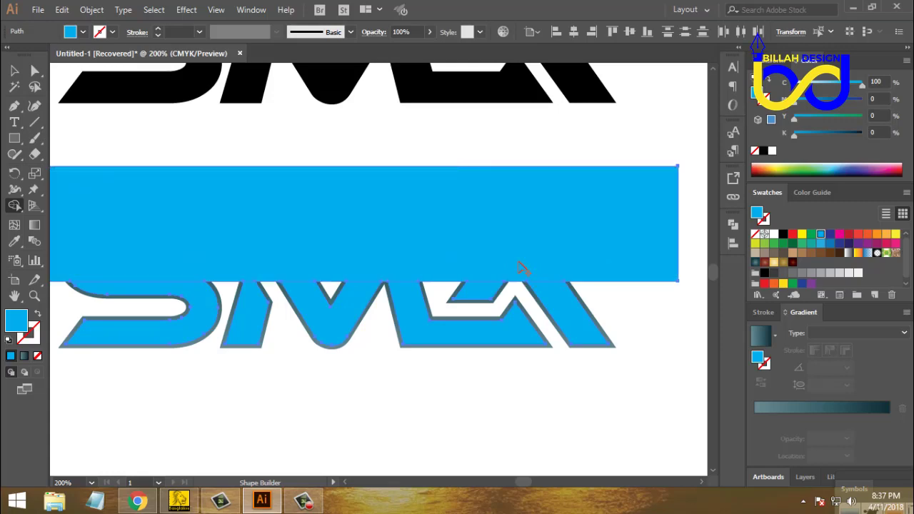
Step: Delete the merged cyan rectangle covering the upper half of the SMA lettering
left_click(34, 70)
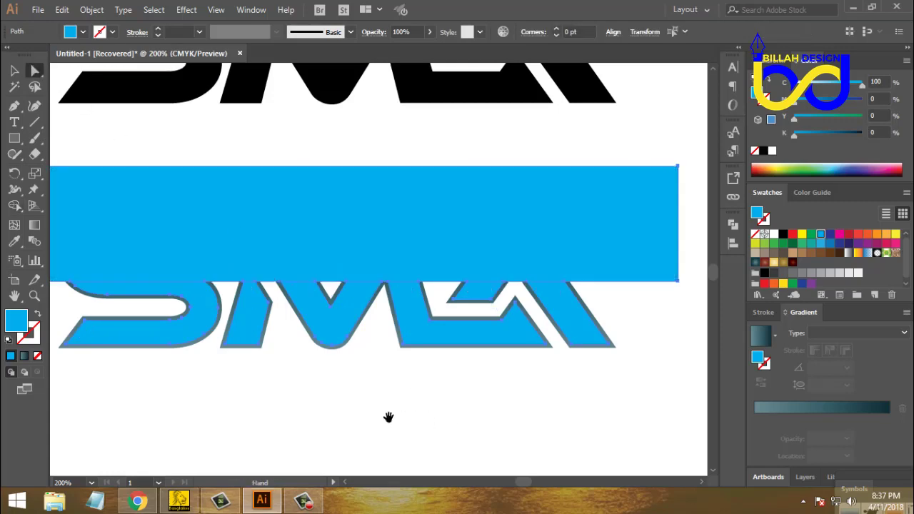
left_click_drag(388, 419, 477, 392)
key("ctrl+minus")
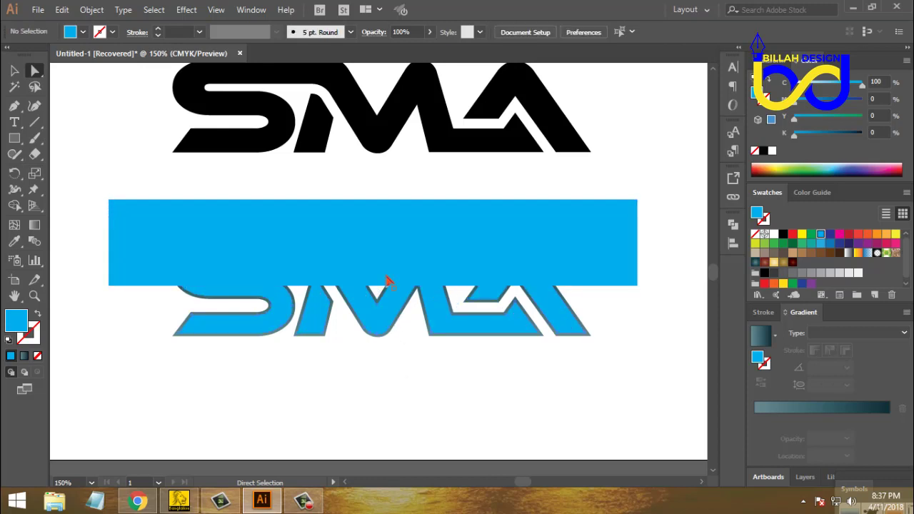
left_click_drag(381, 258, 380, 243)
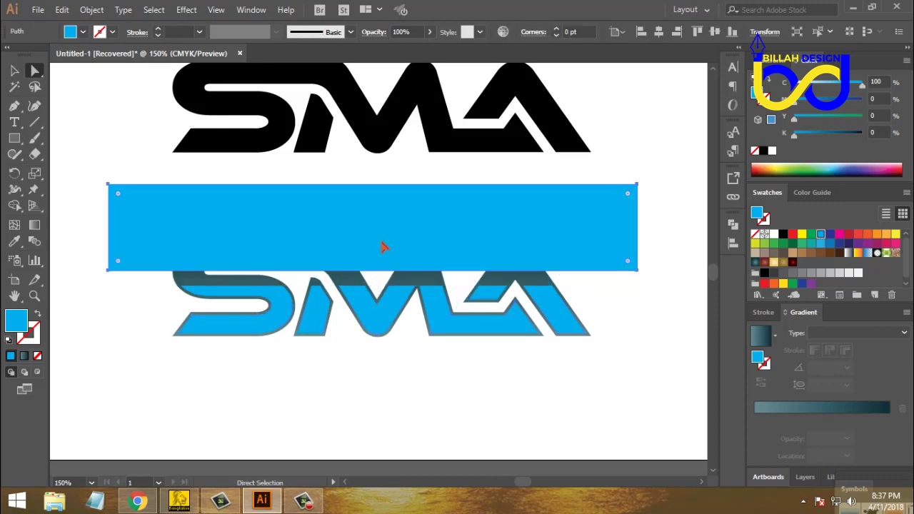
key("Delete")
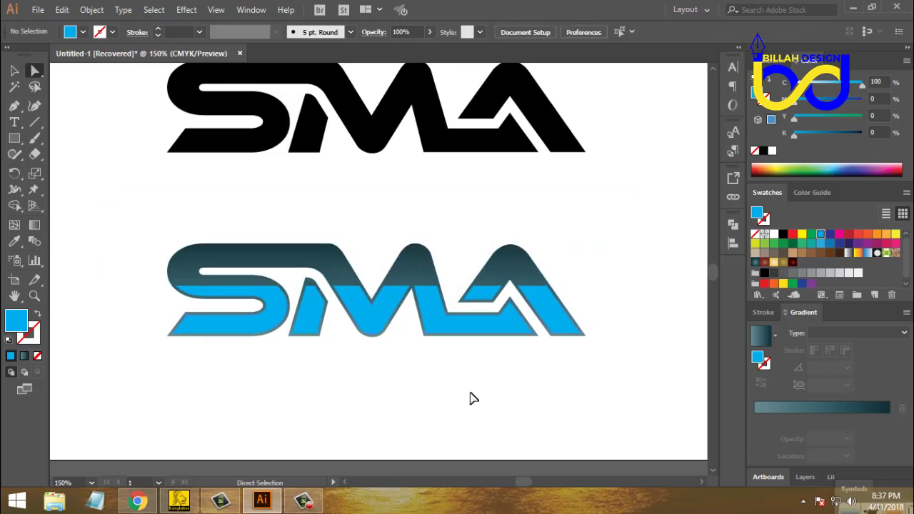
Step: Select all remaining cyan lower-half pieces with the Magic Wand and fill them with the teal gradient sampled from the upper lettering
key("v")
key("ctrl+minus")
left_click(357, 312)
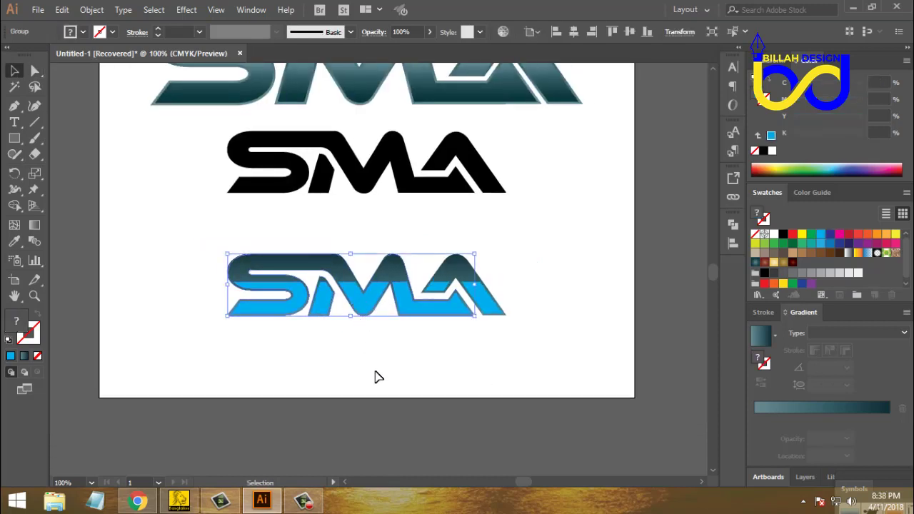
left_click(378, 376)
left_click(300, 316)
left_click(178, 298)
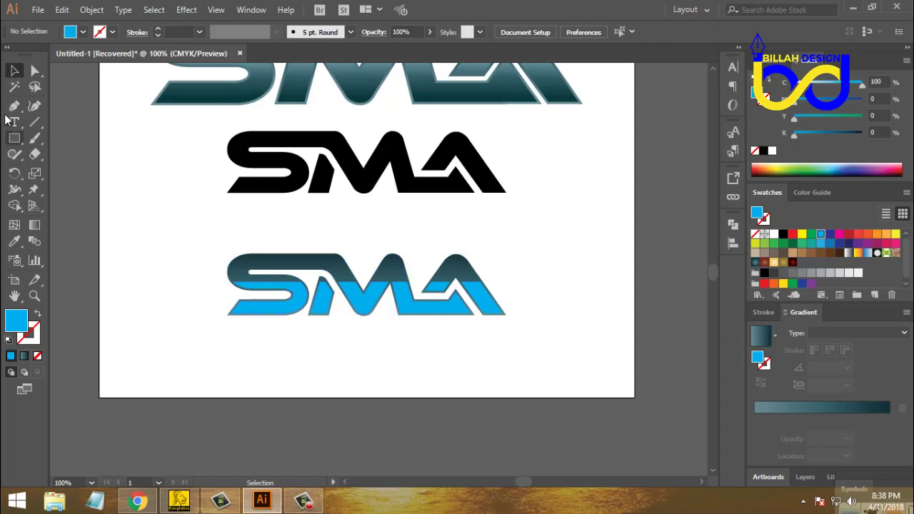
left_click(14, 86)
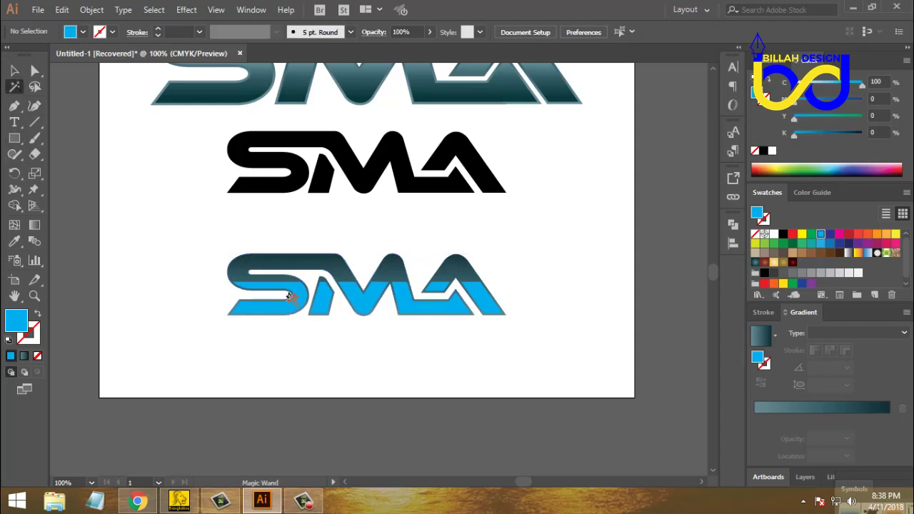
left_click(304, 300)
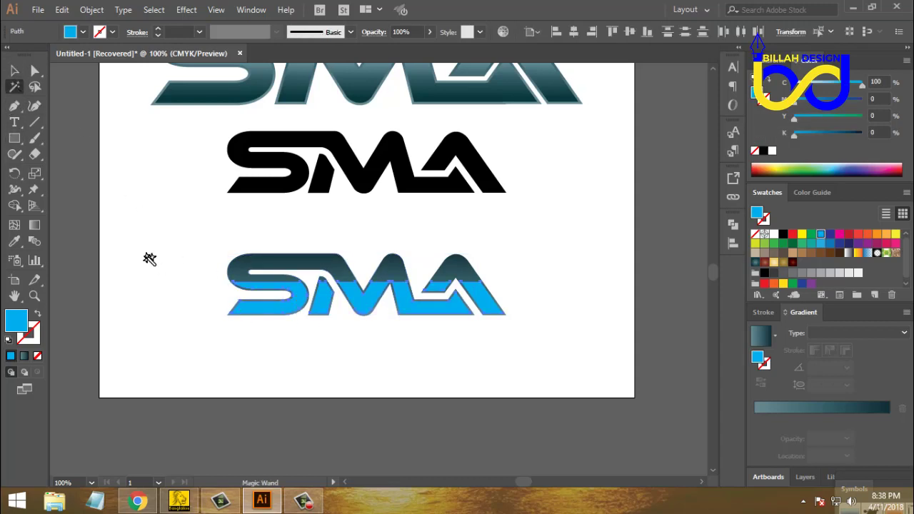
left_click(14, 241)
left_click(293, 268)
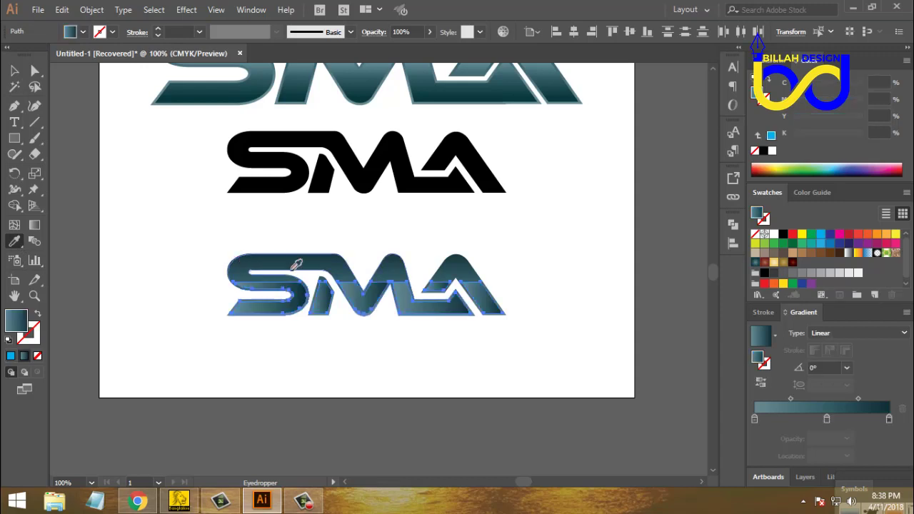
Step: Run the lower pieces' linear gradient vertically at 90° from the baseline to their upper edge, and reverse its colours
left_click(35, 225)
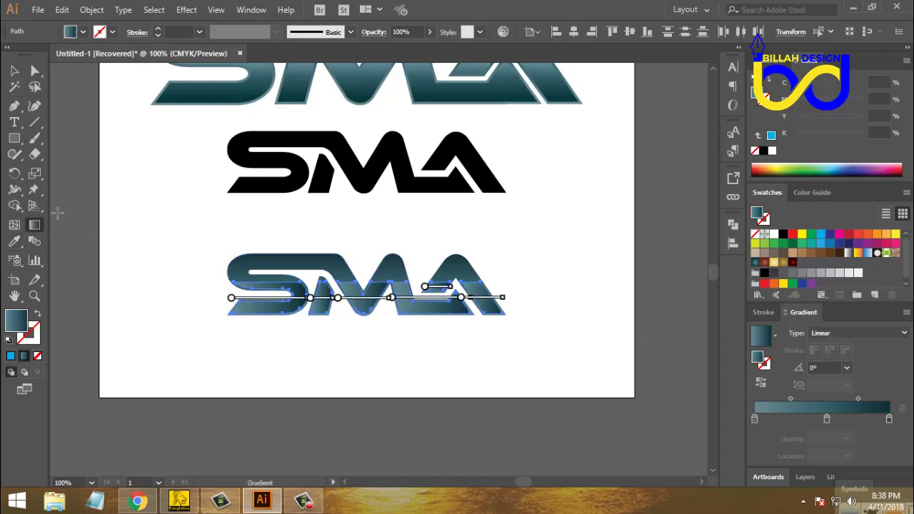
left_click_drag(366, 319, 367, 285)
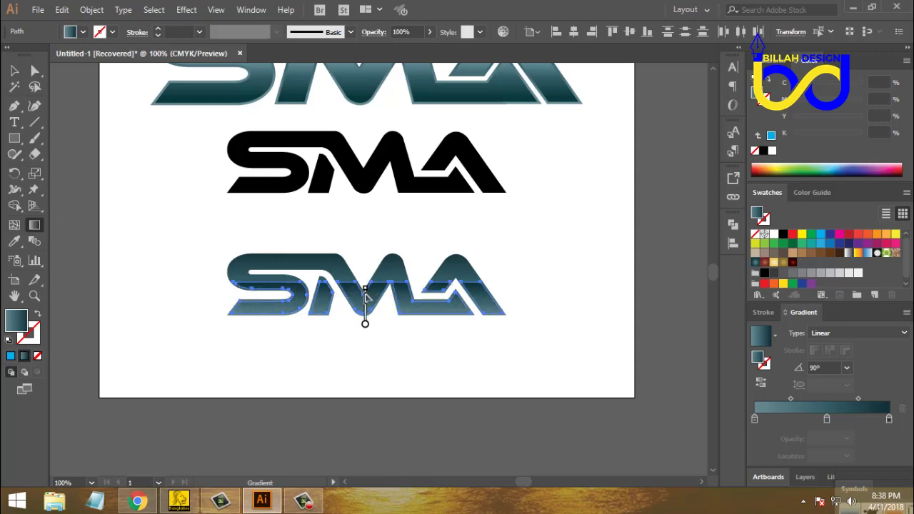
left_click_drag(366, 328, 367, 318)
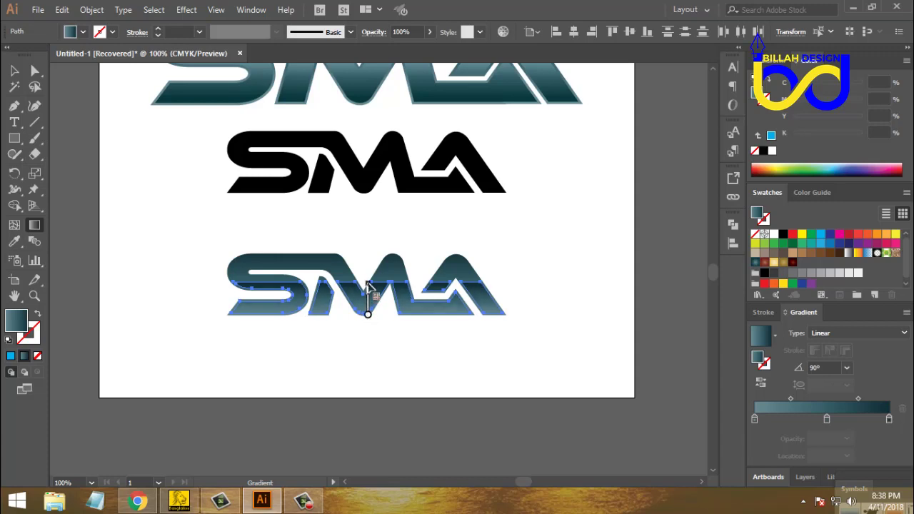
left_click(761, 386)
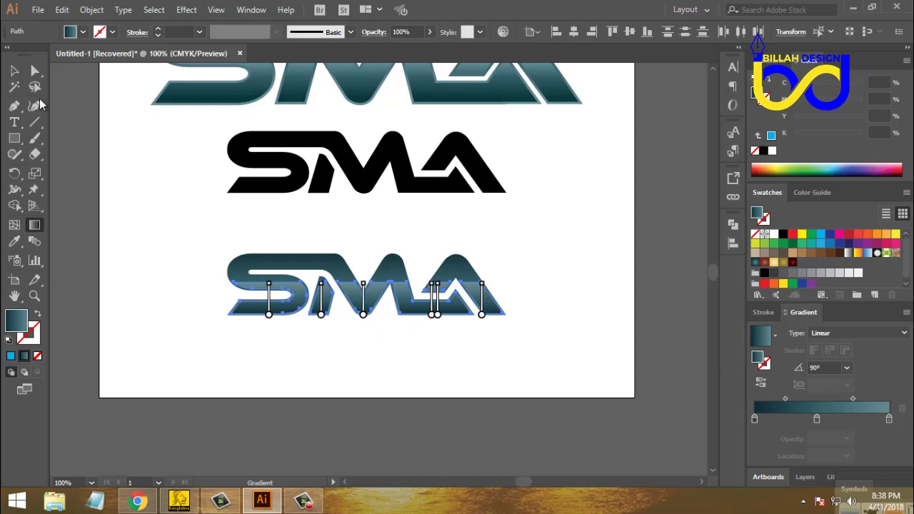
left_click(18, 73)
left_click(146, 238)
key("space")
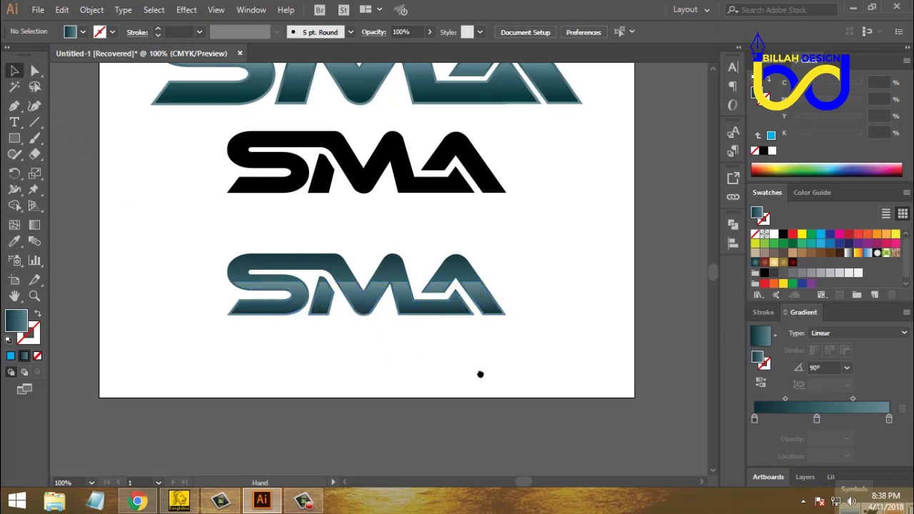
mouse_move(479, 374)
left_mouse_down()
mouse_move(481, 392)
mouse_move(494, 382)
left_mouse_up()
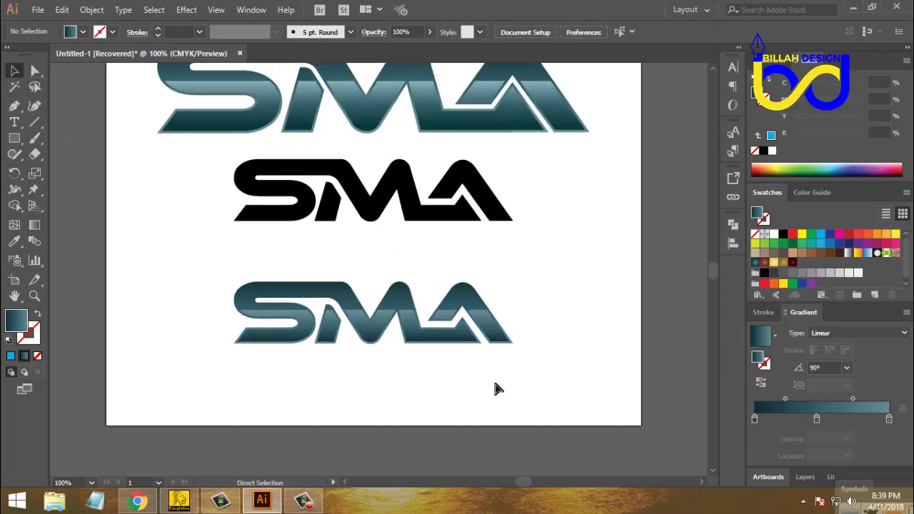
Step: Ungroup the gradient SMA lettering so its lower highlight pieces can be selected individually
key("ctrl+plus")
key("ctrl+plus")
key("space")
left_click_drag(470, 419, 448, 317)
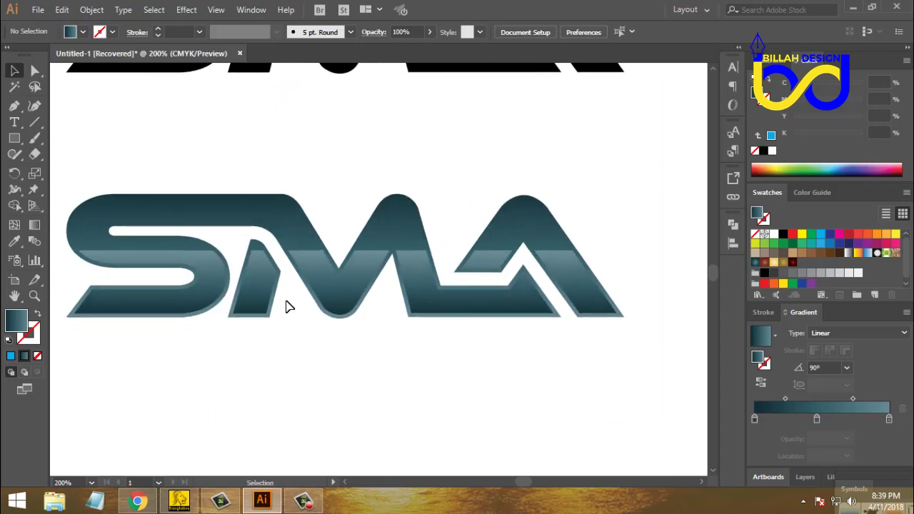
left_click(213, 266)
left_click(328, 367)
left_click(291, 236)
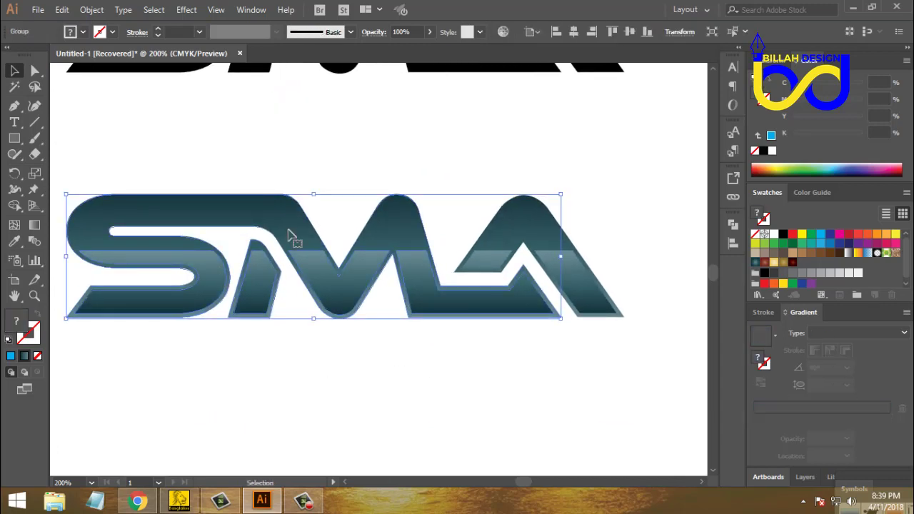
right_click(288, 230)
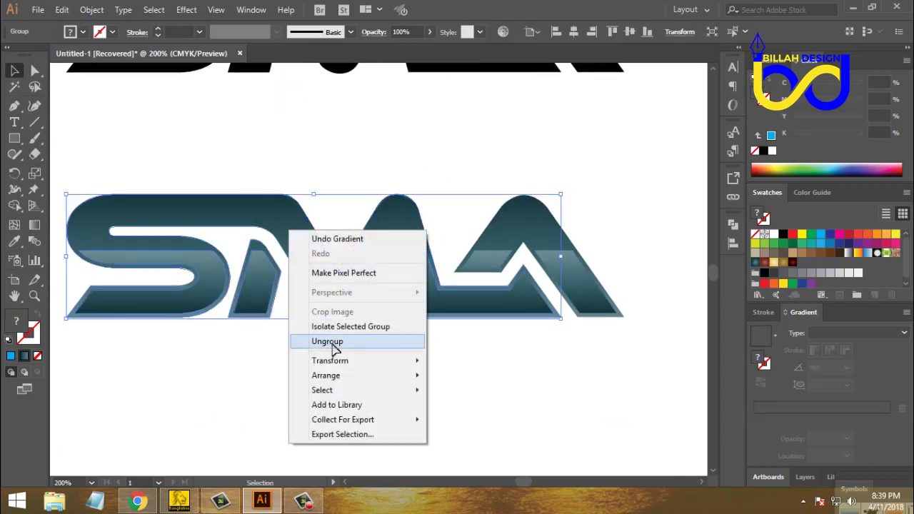
left_click(332, 341)
left_click(392, 387)
Step: Select the lower highlight pieces and redraw their 90° gradient from the baseline to just below their upper edge
left_click(212, 281)
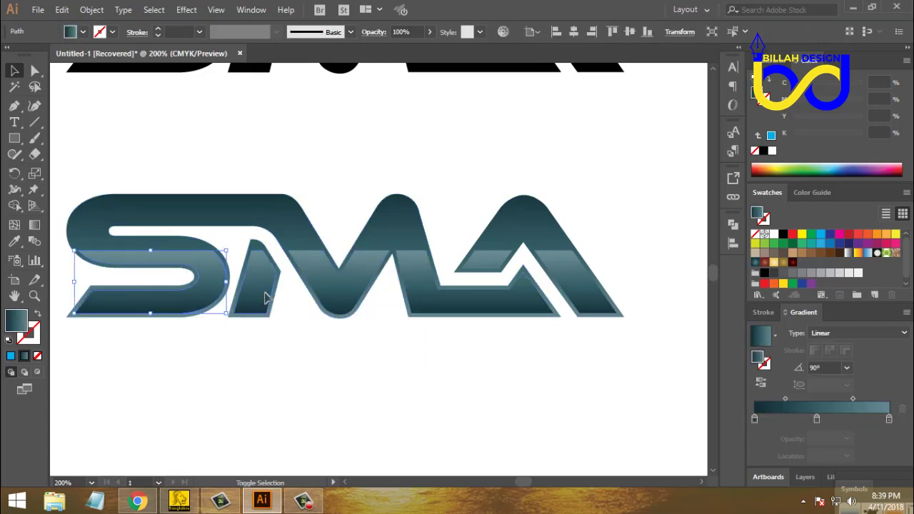
left_click(265, 300, "shift")
left_click(334, 293, "shift")
left_click(437, 296, "shift")
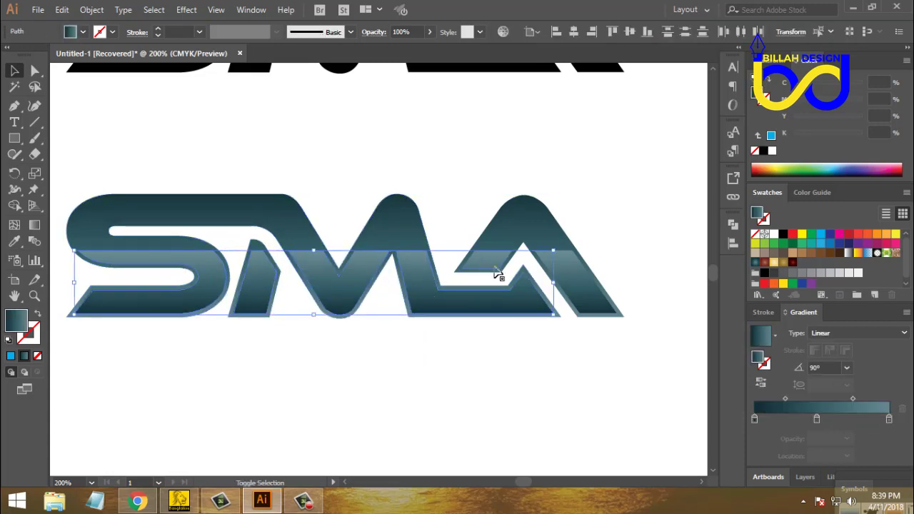
left_click(590, 287, "shift")
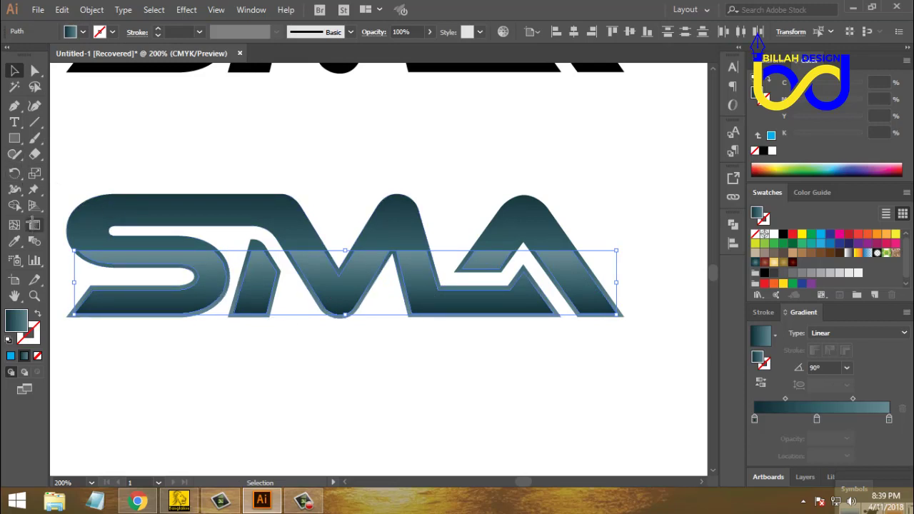
left_click(34, 224)
mouse_move(342, 322)
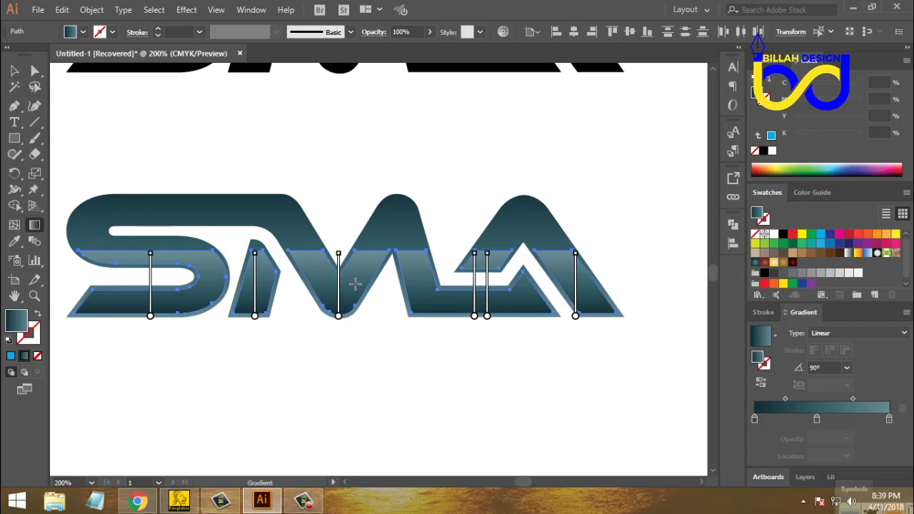
mouse_move(354, 315)
left_mouse_down()
mouse_move(355, 259)
mouse_move(354, 272)
left_mouse_up()
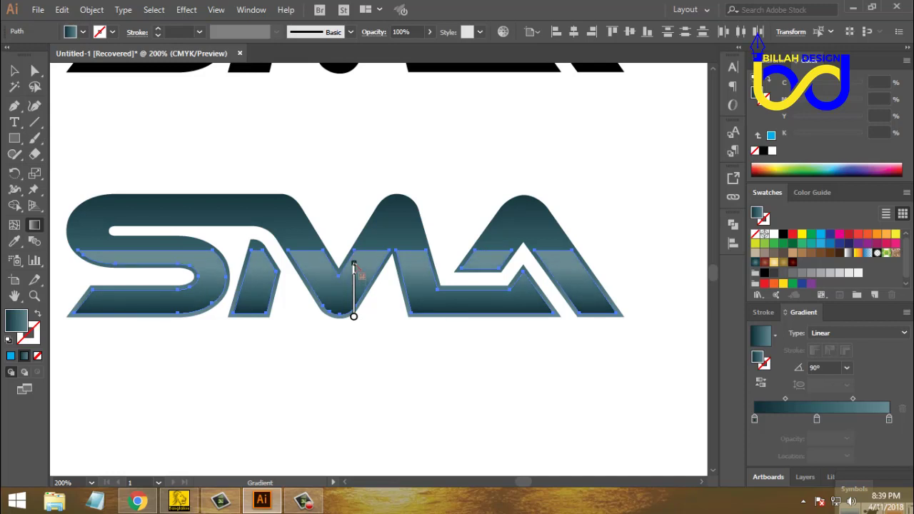
left_click_drag(357, 319, 358, 316)
left_click(15, 70)
left_click(402, 403)
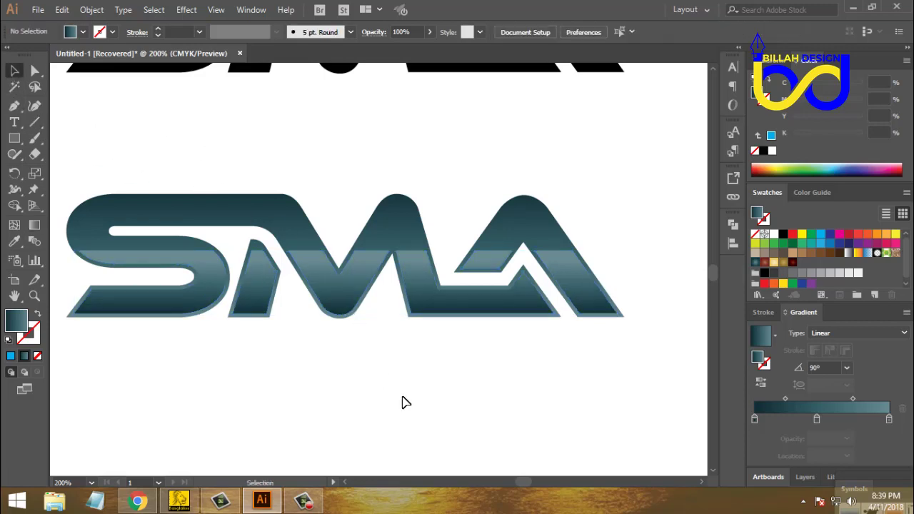
Step: Unlock all objects and delete the large reference SMA logo at the top of the artboard
key("ctrl+1")
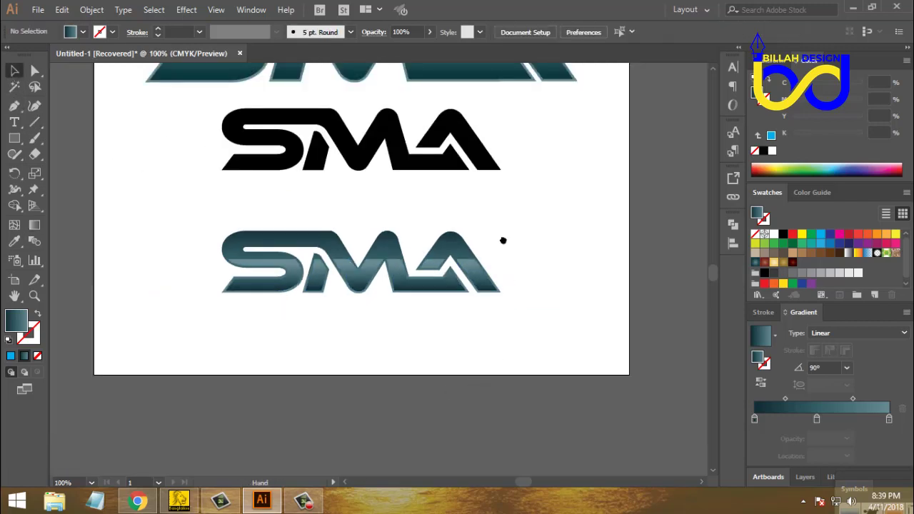
left_click_drag(502, 240, 520, 319)
key("ctrl+minus")
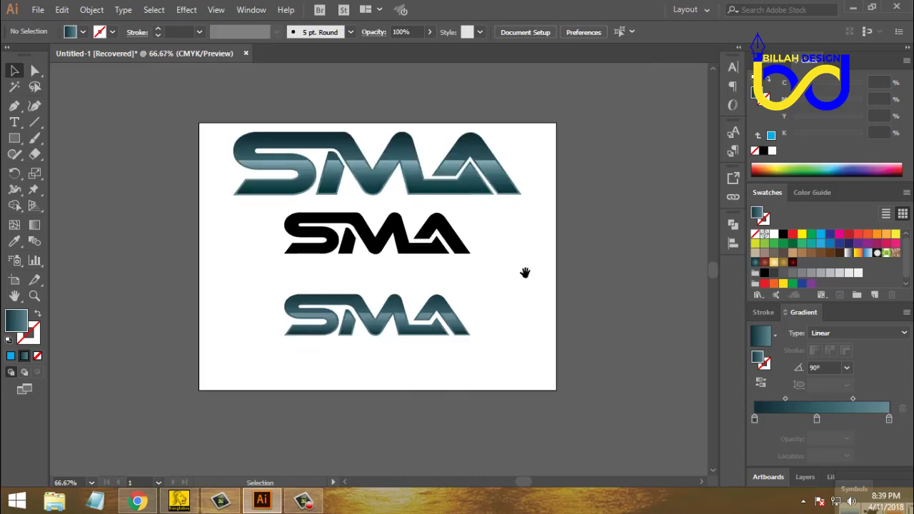
left_click_drag(524, 274, 524, 284)
key("ctrl+alt+2")
key("Delete")
Step: Enlarge the black SMA lettering and the gradient copy proportionally about their centres to similar widths
left_click_drag(527, 216, 266, 291)
left_click_drag(471, 244, 485, 244)
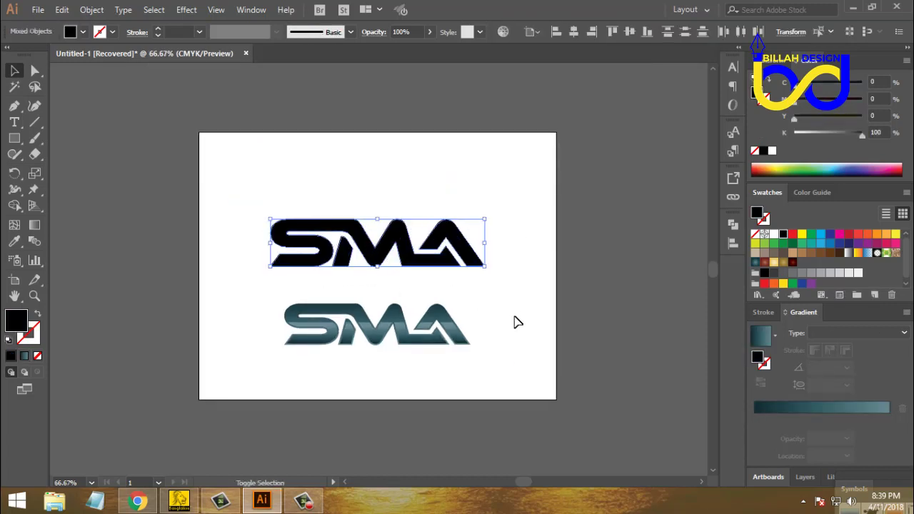
left_click(532, 311)
left_click(444, 341)
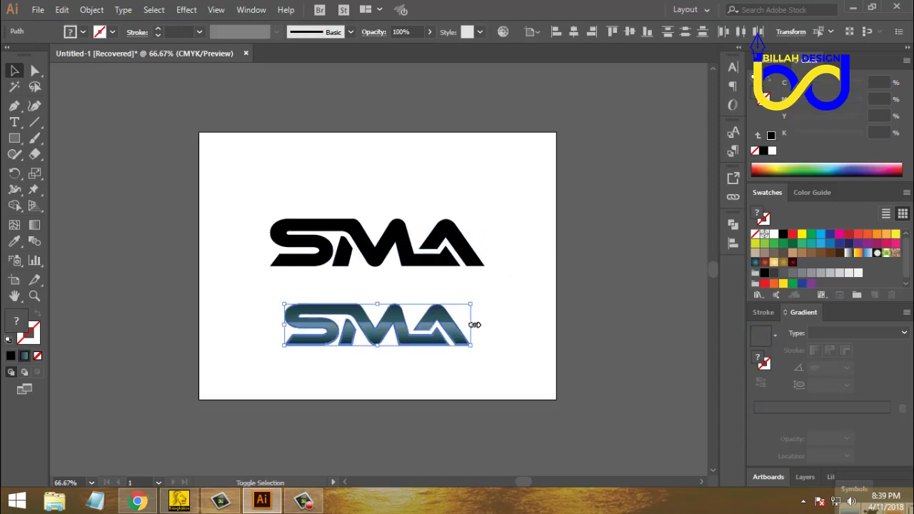
left_click_drag(475, 325, 515, 331)
left_click(536, 367)
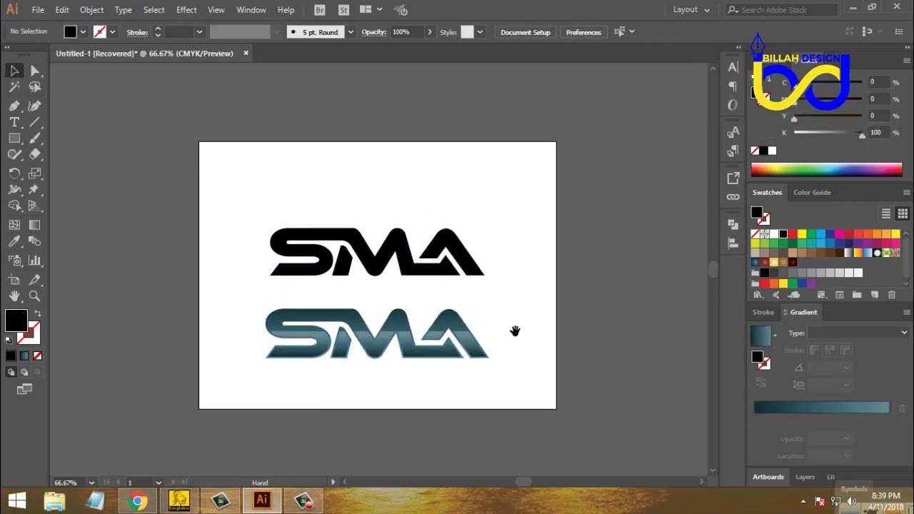
Step: Move the black lettering and the gradient copy slightly up and to the right on the artboard
left_click_drag(514, 236, 320, 283)
left_click_drag(374, 272, 379, 259)
left_click_drag(543, 320, 403, 332)
left_click(450, 412)
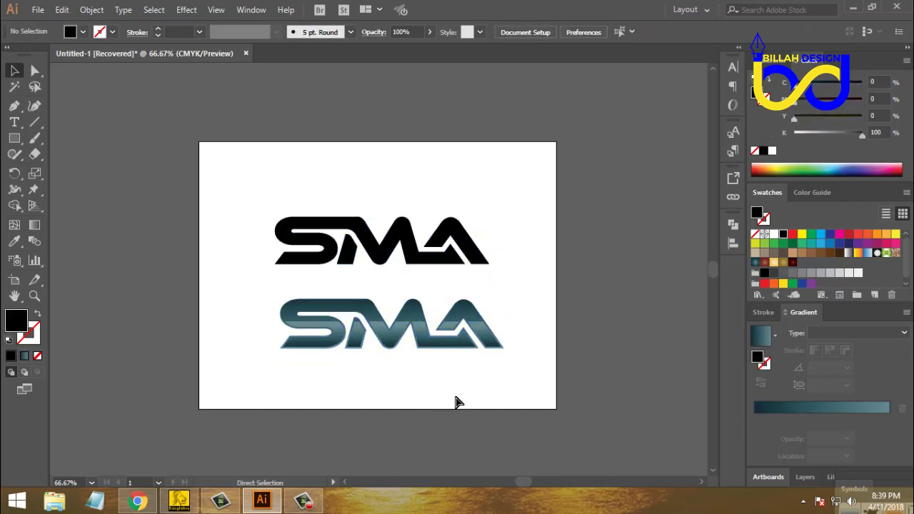
key("ctrl+1")
left_click_drag(504, 426, 503, 414)
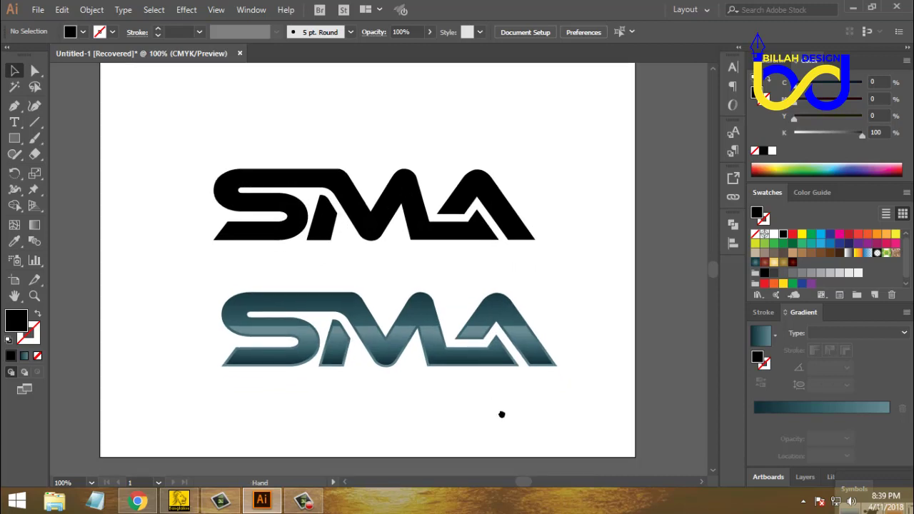
left_click_drag(552, 261, 554, 281)
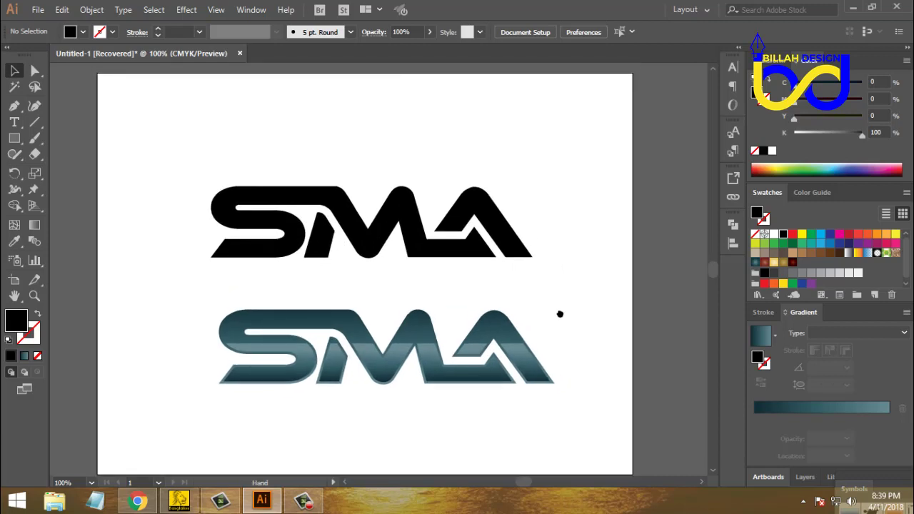
left_click_drag(559, 315, 564, 289)
key("space")
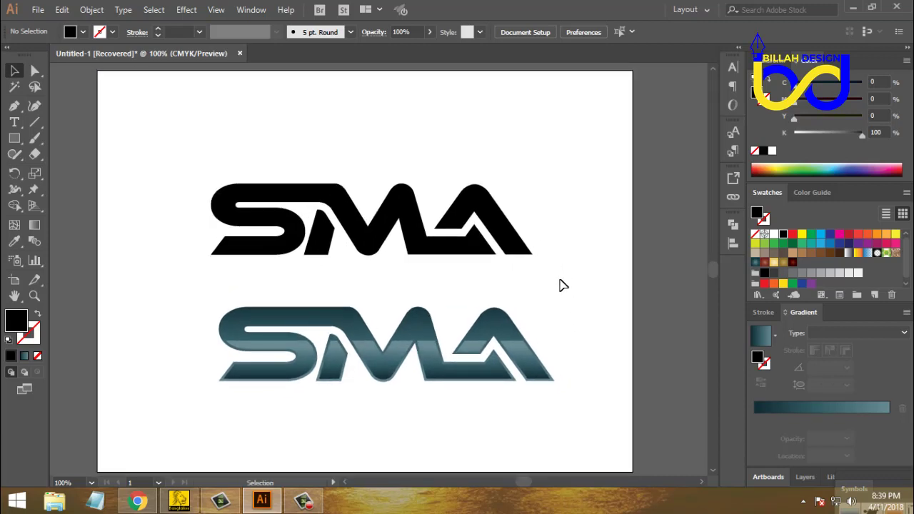